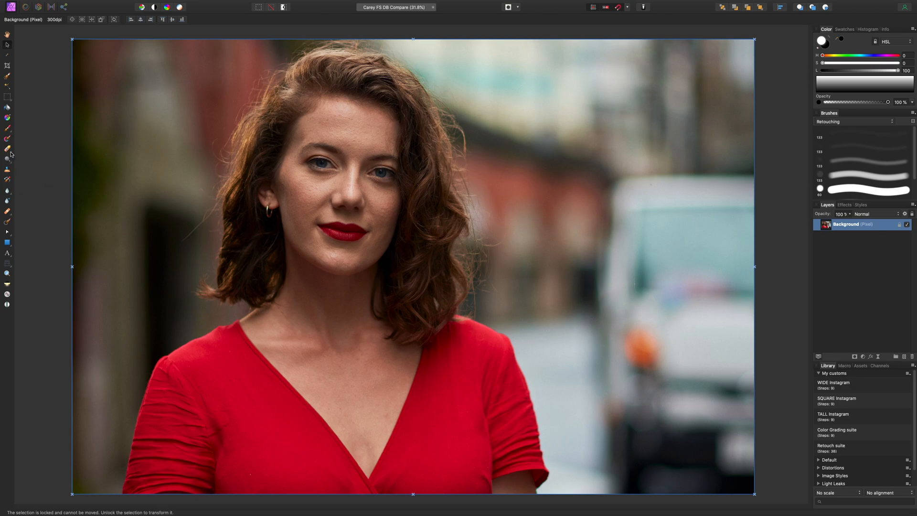
Paint a Dodge Brush stroke across the upper chest at 100% flow in the Highlights range, undoing the extra stroke below it.
{"action": "left_click", "coordinate": [8, 161]}
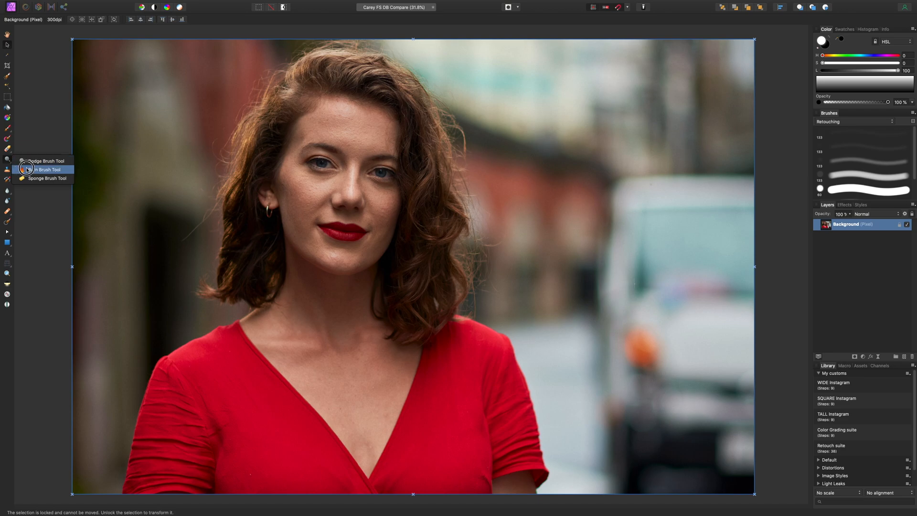
{"action": "left_click", "coordinate": [26, 169]}
{"action": "left_click", "coordinate": [7, 160]}
{"action": "left_click", "coordinate": [24, 158]}
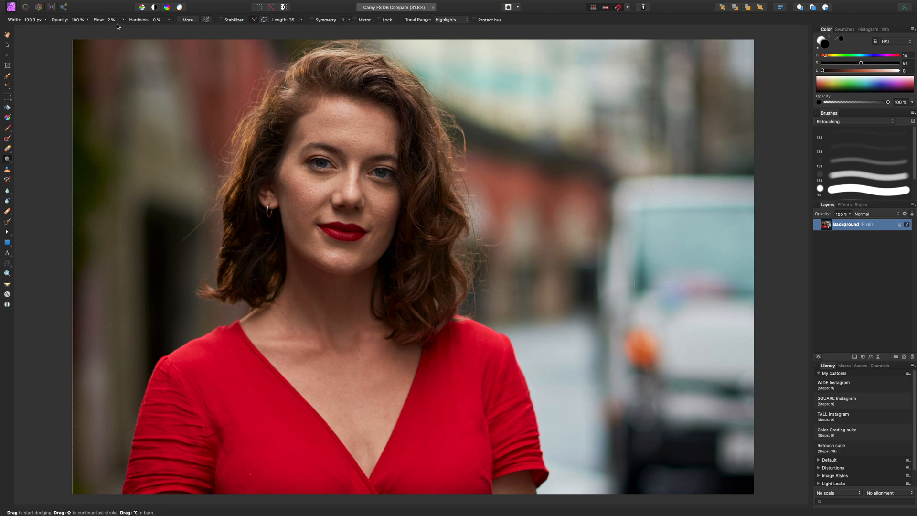
{"action": "left_click_drag", "start_coordinate": [124, 20], "coordinate": [191, 41]}
{"action": "left_click_drag", "start_coordinate": [320, 382], "coordinate": [356, 375]}
{"action": "left_click_drag", "start_coordinate": [350, 434], "coordinate": [343, 439]}
{"action": "key", "text": "super+z"}
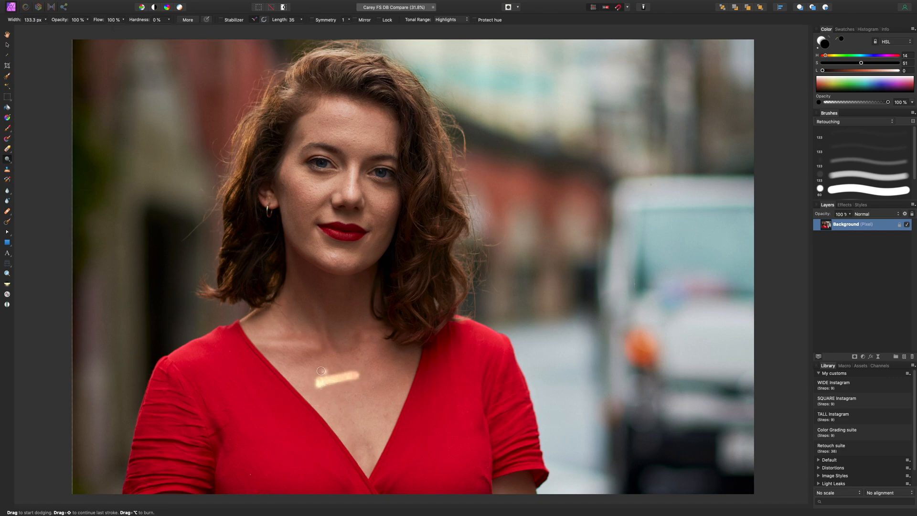
Pick a soft Retouching brush at 2% flow and dodge a fainter stroke just below the bright one on the chest.
{"action": "left_click", "coordinate": [499, 126]}
{"action": "left_click", "coordinate": [894, 149]}
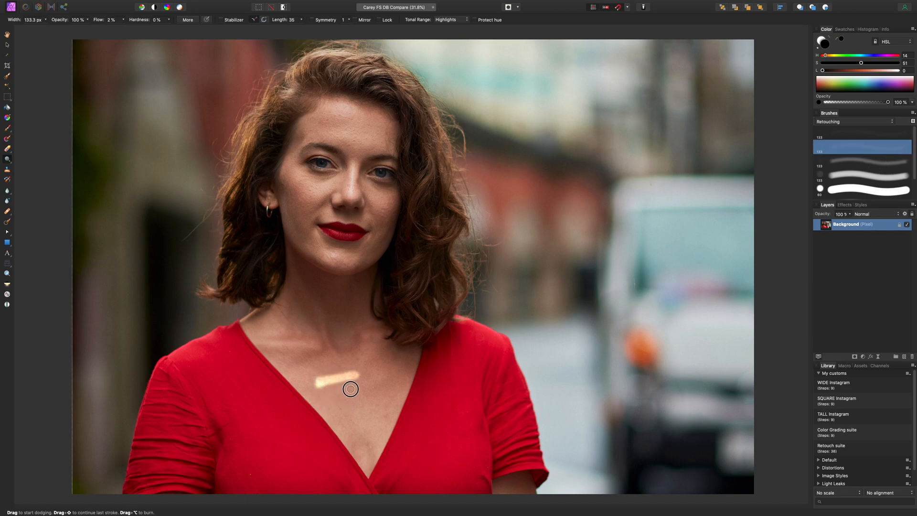
{"action": "mouse_move", "coordinate": [323, 393]}
{"action": "left_mouse_down"}
{"action": "mouse_move", "coordinate": [349, 391]}
{"action": "mouse_move", "coordinate": [317, 399]}
{"action": "left_mouse_up"}
Burn a faint stroke below the dodged ones on the chest at 2% flow, keeping the tonal range at Shadows.
{"action": "left_click_drag", "start_coordinate": [10, 164], "coordinate": [26, 169]}
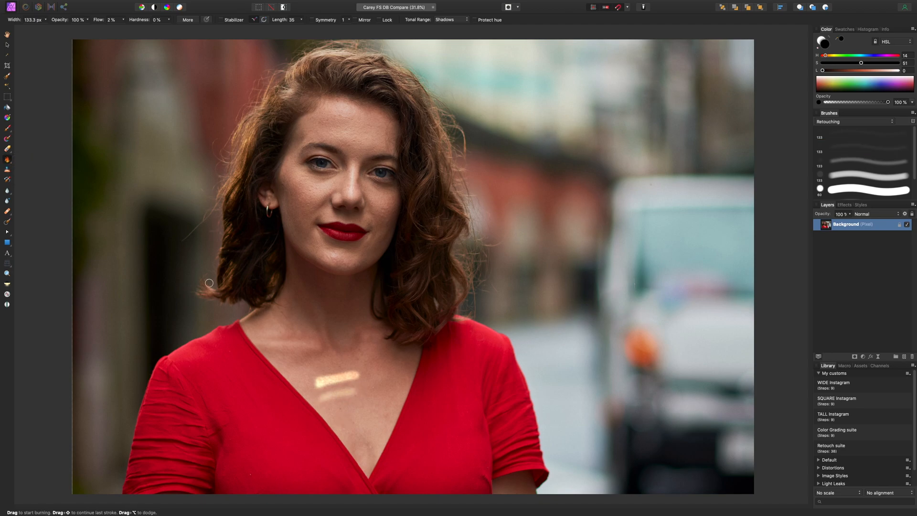
{"action": "mouse_move", "coordinate": [342, 409]}
{"action": "left_mouse_down"}
{"action": "mouse_move", "coordinate": [330, 405]}
{"action": "mouse_move", "coordinate": [363, 401]}
{"action": "mouse_move", "coordinate": [324, 411]}
{"action": "left_mouse_up"}
{"action": "left_click", "coordinate": [464, 20]}
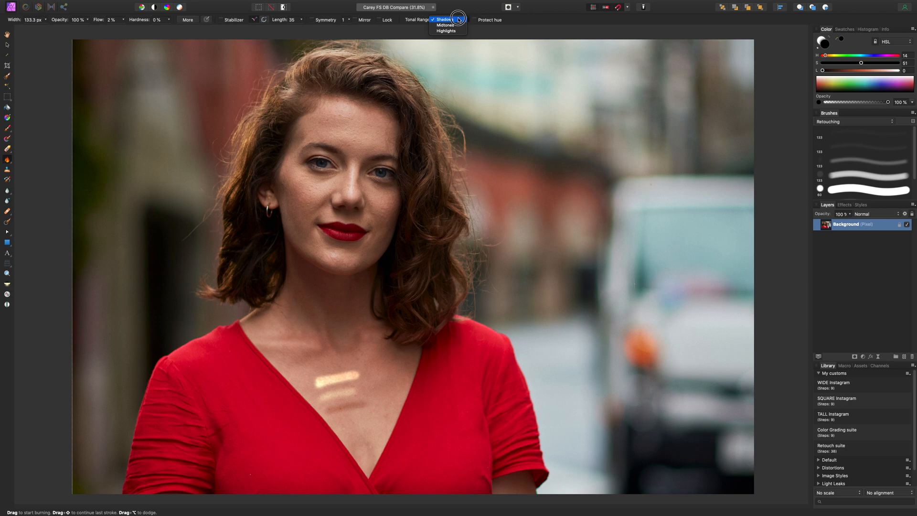
{"action": "left_click", "coordinate": [458, 20]}
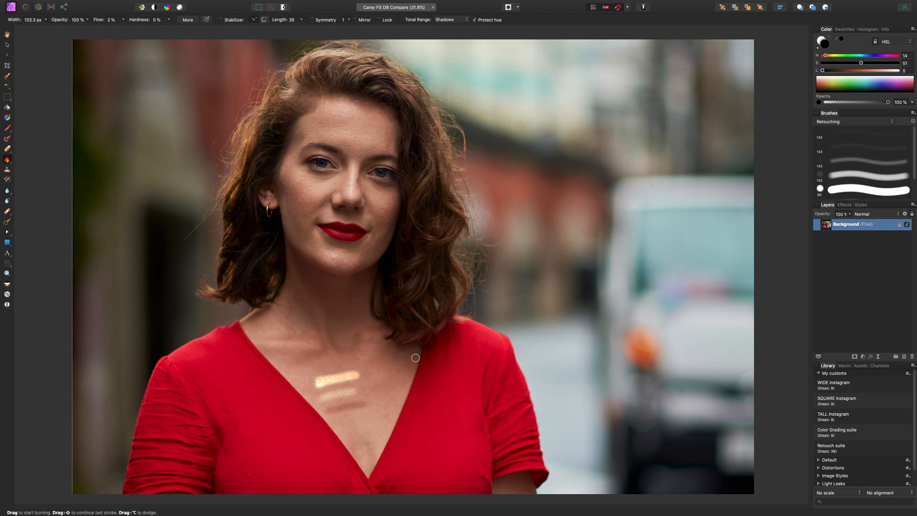
Set the Burn Brush flow to 100% and paint strokes across the chest, switching Protect hue to compare the effect.
{"action": "left_click_drag", "start_coordinate": [124, 22], "coordinate": [200, 35]}
{"action": "mouse_move", "coordinate": [363, 351]}
{"action": "left_mouse_down"}
{"action": "mouse_move", "coordinate": [318, 360]}
{"action": "mouse_move", "coordinate": [362, 367]}
{"action": "left_mouse_up"}
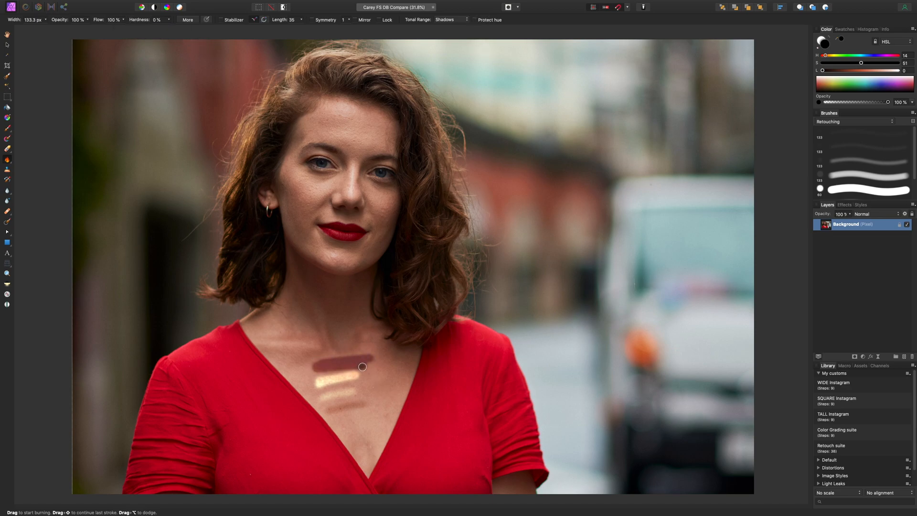
{"action": "left_click", "coordinate": [475, 20]}
{"action": "left_click_drag", "start_coordinate": [359, 340], "coordinate": [333, 347]}
{"action": "mouse_move", "coordinate": [382, 389]}
{"action": "left_mouse_down"}
{"action": "mouse_move", "coordinate": [364, 392]}
{"action": "mouse_move", "coordinate": [372, 389]}
{"action": "left_mouse_up"}
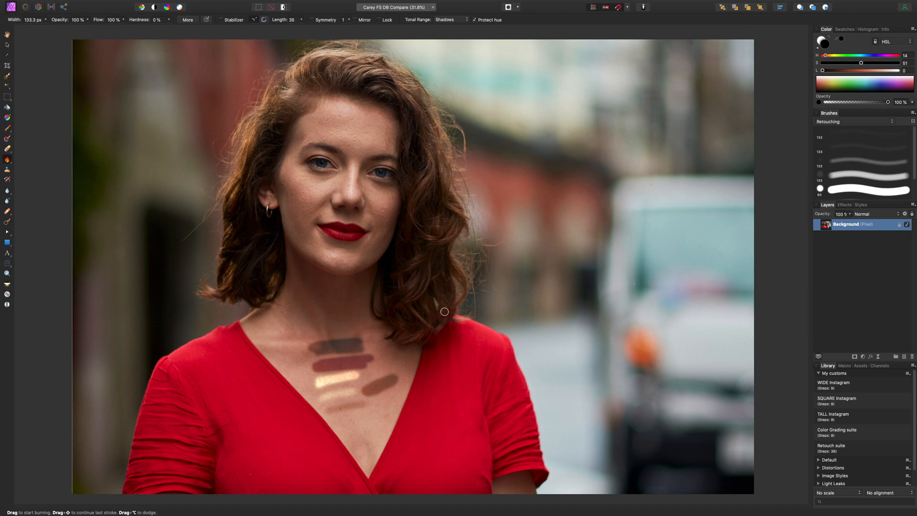
Dodge the forehead at 2% flow, then dodge beside the nose with the brush reduced to about 50 px.
{"action": "left_click", "coordinate": [7, 159]}
{"action": "left_click", "coordinate": [22, 159]}
{"action": "left_click", "coordinate": [854, 146]}
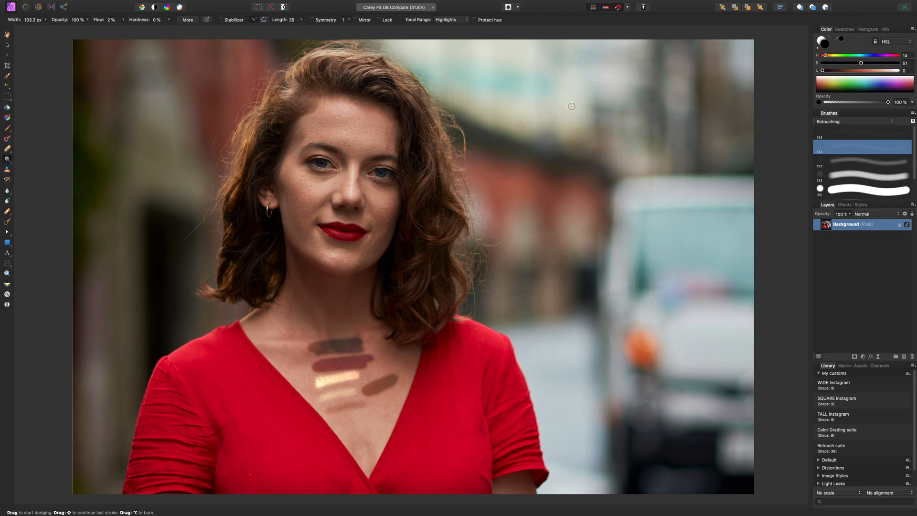
{"action": "mouse_move", "coordinate": [293, 141]}
{"action": "left_mouse_down"}
{"action": "mouse_move", "coordinate": [293, 150]}
{"action": "mouse_move", "coordinate": [302, 135]}
{"action": "left_mouse_up"}
{"action": "key", "text": "bracketleft"}
{"action": "key", "text": "bracketleft"}
{"action": "key", "text": "bracketleft"}
{"action": "key", "text": "bracketleft"}
{"action": "key", "text": "bracketleft"}
{"action": "key", "text": "bracketleft"}
{"action": "key", "text": "bracketleft"}
{"action": "key", "text": "bracketleft"}
{"action": "key", "text": "bracketleft"}
{"action": "left_click_drag", "start_coordinate": [359, 182], "coordinate": [358, 178]}
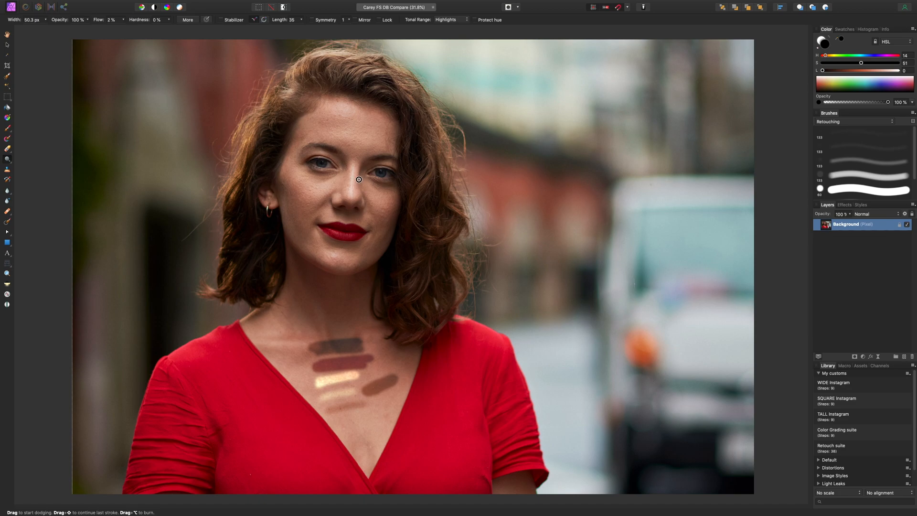
Burn the edge of the cheek below the ear with an enlarged Burn Brush, then reduce the brush to about 111 px.
{"action": "left_click", "coordinate": [11, 163]}
{"action": "left_click", "coordinate": [29, 169]}
{"action": "key", "text": "bracketright"}
{"action": "key", "text": "bracketright"}
{"action": "key", "text": "bracketright"}
{"action": "key", "text": "bracketright"}
{"action": "key", "text": "bracketright"}
{"action": "left_click_drag", "start_coordinate": [286, 206], "coordinate": [290, 231]}
{"action": "key", "text": "bracketleft"}
{"action": "key", "text": "bracketleft"}
Add an empty pixel layer above the Background and choose the Dodge Brush.
{"action": "key", "text": "super+shift+n"}
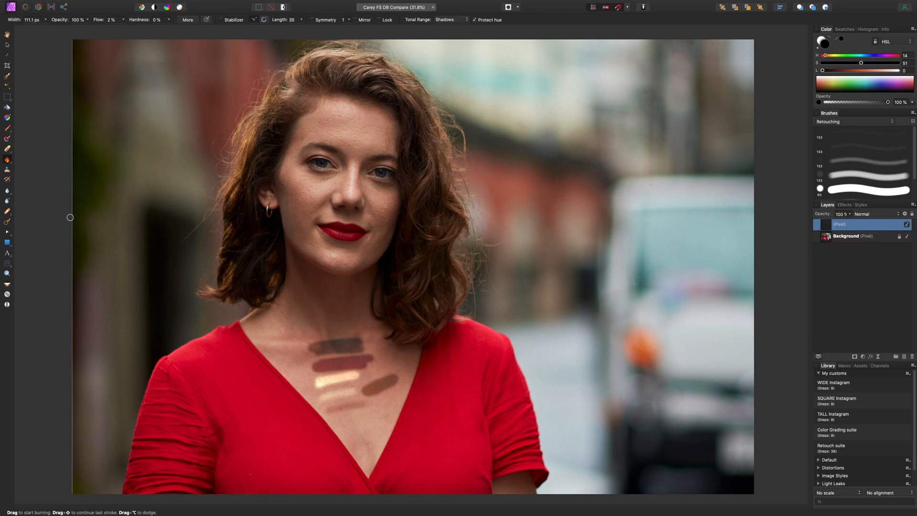
{"action": "left_click", "coordinate": [9, 163]}
{"action": "left_click", "coordinate": [38, 159]}
Try erasing part of the cheek on the Background layer, then undo the erasure.
{"action": "left_click", "coordinate": [860, 237]}
{"action": "key", "text": "e"}
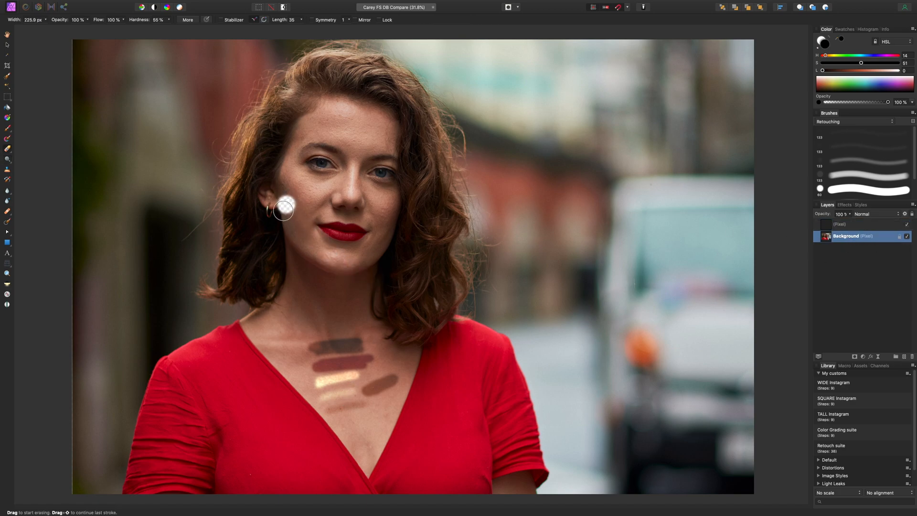
{"action": "left_click_drag", "start_coordinate": [286, 205], "coordinate": [308, 217]}
{"action": "key", "text": "super+z"}
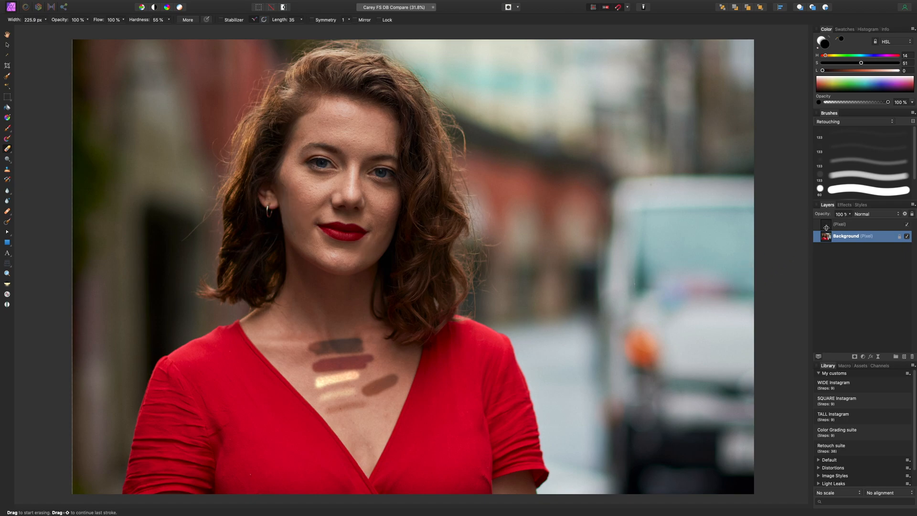
Flood fill the new pixel layer with 50% lightness grey and set its blend mode to Overlay.
{"action": "left_click", "coordinate": [7, 107]}
{"action": "left_click", "coordinate": [514, 228]}
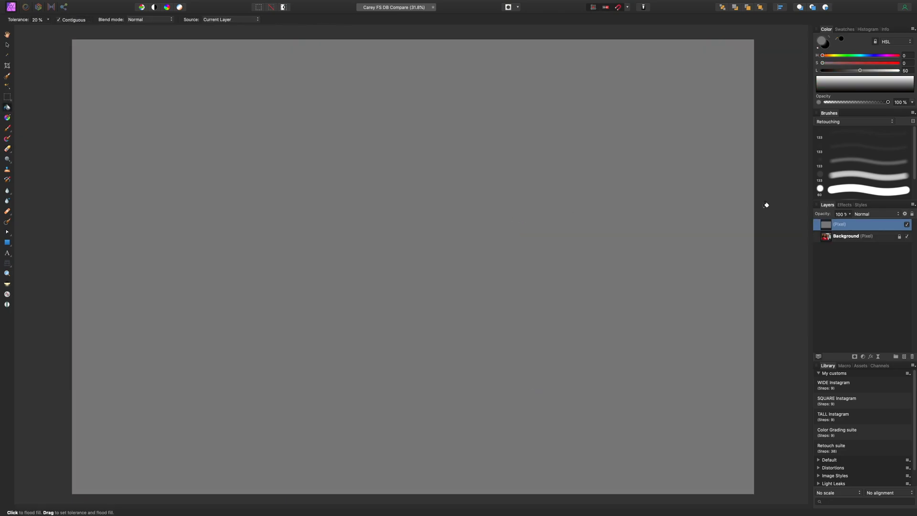
{"action": "left_click", "coordinate": [874, 214]}
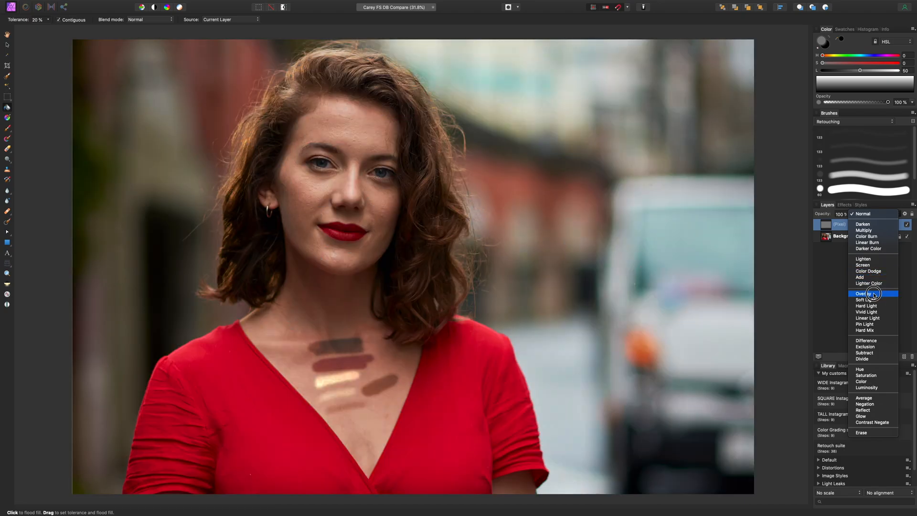
{"action": "left_click", "coordinate": [865, 268]}
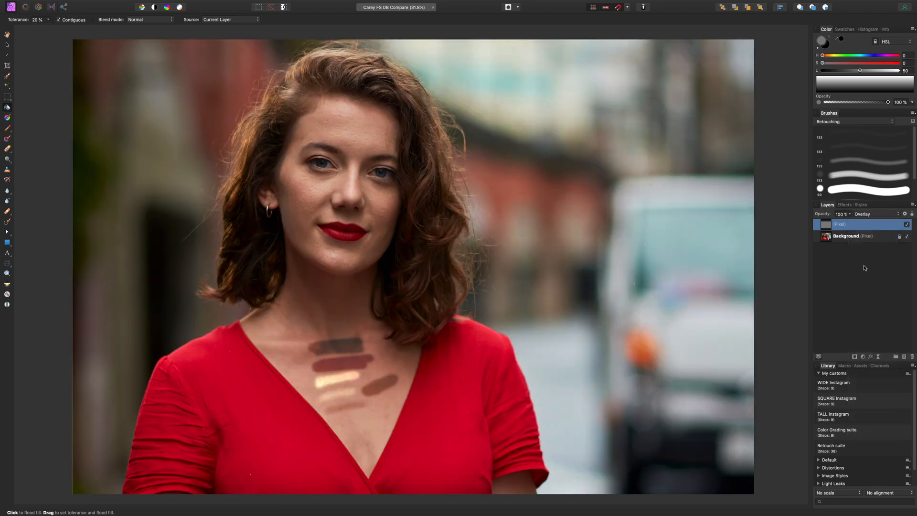
Dodge both cheeks on the grey Overlay layer with an enlarged brush at 2% flow in the Highlights range.
{"action": "left_click", "coordinate": [7, 165]}
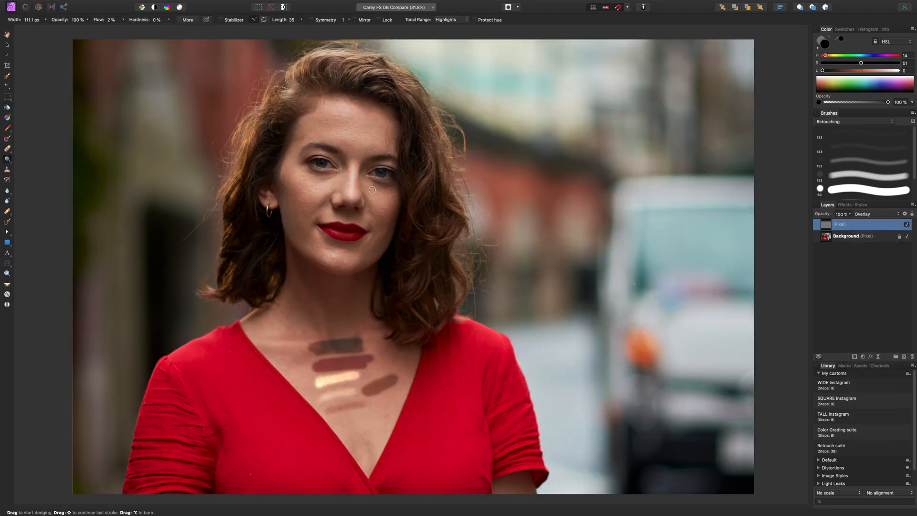
{"action": "key", "text": "]"}
{"action": "key", "text": "]"}
{"action": "key", "text": "]"}
{"action": "key", "text": "]"}
{"action": "key", "text": "]"}
{"action": "mouse_move", "coordinate": [292, 184]}
{"action": "left_mouse_down"}
{"action": "mouse_move", "coordinate": [333, 185]}
{"action": "mouse_move", "coordinate": [286, 179]}
{"action": "mouse_move", "coordinate": [336, 183]}
{"action": "mouse_move", "coordinate": [286, 190]}
{"action": "mouse_move", "coordinate": [308, 184]}
{"action": "left_mouse_up"}
{"action": "mouse_move", "coordinate": [381, 207]}
{"action": "left_mouse_down"}
{"action": "mouse_move", "coordinate": [371, 183]}
{"action": "mouse_move", "coordinate": [399, 203]}
{"action": "mouse_move", "coordinate": [374, 198]}
{"action": "mouse_move", "coordinate": [373, 187]}
{"action": "mouse_move", "coordinate": [404, 207]}
{"action": "mouse_move", "coordinate": [370, 181]}
{"action": "mouse_move", "coordinate": [405, 202]}
{"action": "left_mouse_up"}
Burn along the sides of the nose on the grey layer with a Burn Brush of about 99 px at 2% flow.
{"action": "left_click", "coordinate": [7, 159]}
{"action": "left_click", "coordinate": [33, 169]}
{"action": "key", "text": "["}
{"action": "key", "text": "["}
{"action": "mouse_move", "coordinate": [344, 190]}
{"action": "left_mouse_down"}
{"action": "mouse_move", "coordinate": [348, 161]}
{"action": "mouse_move", "coordinate": [342, 194]}
{"action": "mouse_move", "coordinate": [349, 164]}
{"action": "mouse_move", "coordinate": [350, 191]}
{"action": "mouse_move", "coordinate": [361, 185]}
{"action": "mouse_move", "coordinate": [364, 162]}
{"action": "mouse_move", "coordinate": [359, 198]}
{"action": "mouse_move", "coordinate": [362, 167]}
{"action": "mouse_move", "coordinate": [336, 203]}
{"action": "mouse_move", "coordinate": [341, 175]}
{"action": "left_mouse_up"}
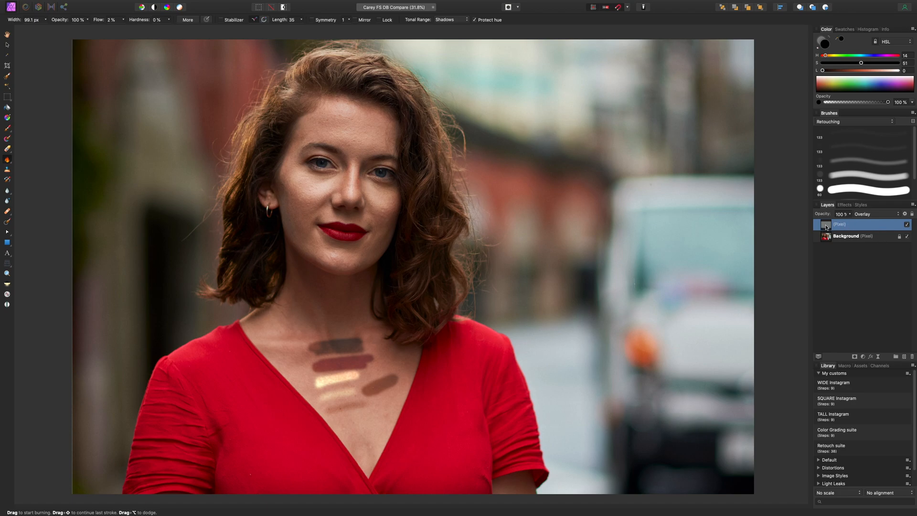
Isolate the grey layer, paint a burn stroke and a dodge stroke across the chin area, and return to the full image.
{"action": "left_click", "coordinate": [827, 228], "text": "alt"}
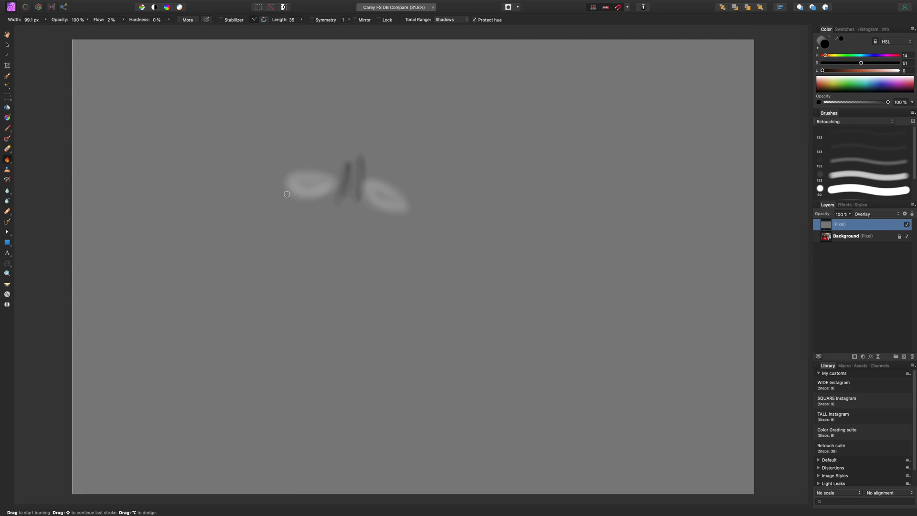
{"action": "mouse_move", "coordinate": [385, 240]}
{"action": "left_mouse_down"}
{"action": "mouse_move", "coordinate": [328, 262]}
{"action": "mouse_move", "coordinate": [376, 246]}
{"action": "mouse_move", "coordinate": [338, 259]}
{"action": "left_mouse_up"}
{"action": "left_click", "coordinate": [8, 164]}
{"action": "left_click", "coordinate": [28, 157]}
{"action": "left_click_drag", "start_coordinate": [376, 263], "coordinate": [316, 272]}
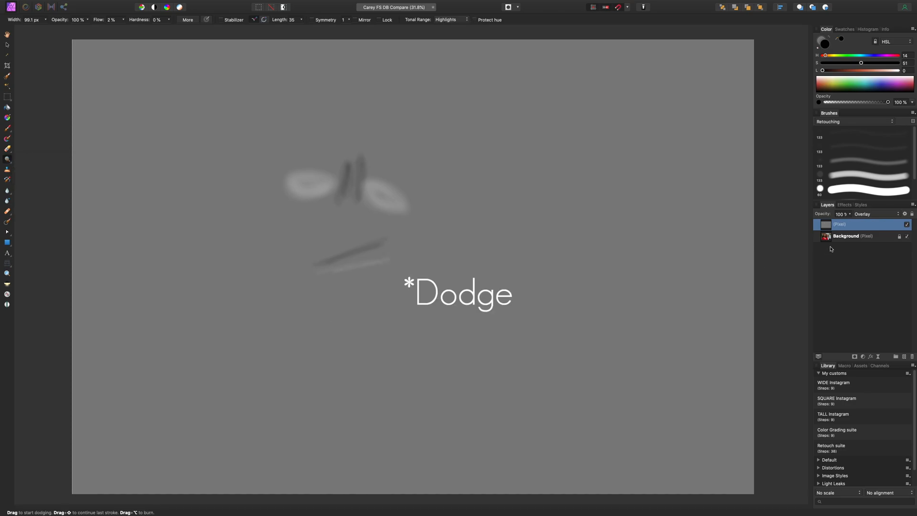
{"action": "left_click", "coordinate": [874, 231], "text": "alt"}
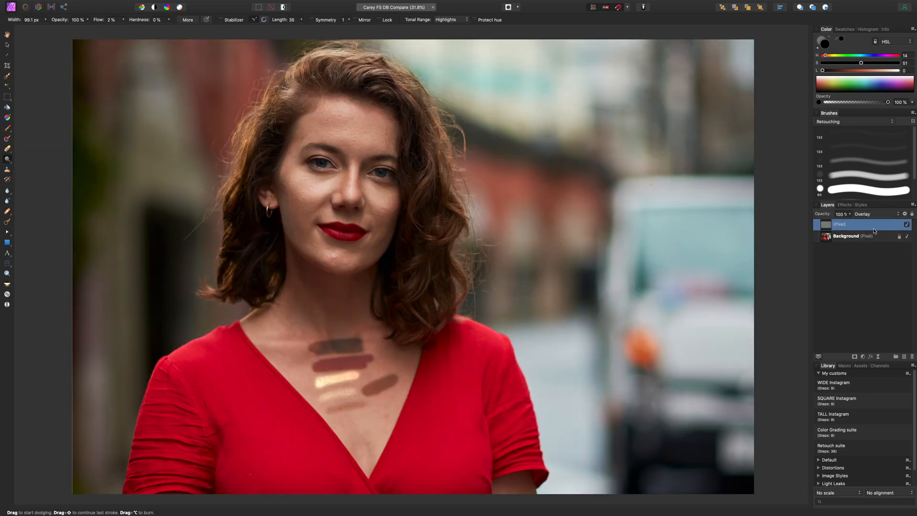
Compare the portrait with and without the grey dodge-and-burn layer.
{"action": "left_click", "coordinate": [907, 225]}
{"action": "left_click", "coordinate": [907, 225]}
{"action": "left_click", "coordinate": [907, 225]}
{"action": "left_click", "coordinate": [907, 225]}
Erase a patch of the isolated grey layer, then paint 50% lightness grey over the marks and the erased area.
{"action": "left_click", "coordinate": [7, 149]}
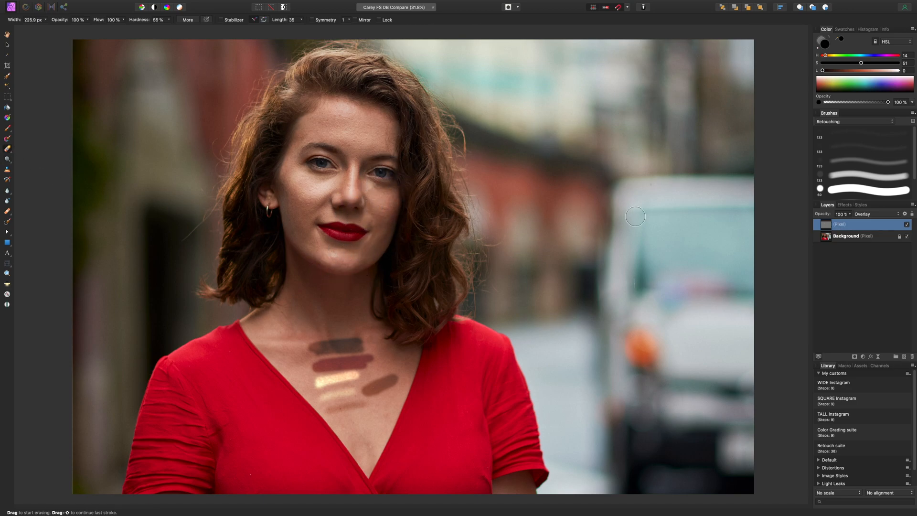
{"action": "left_click", "coordinate": [825, 224], "text": "alt"}
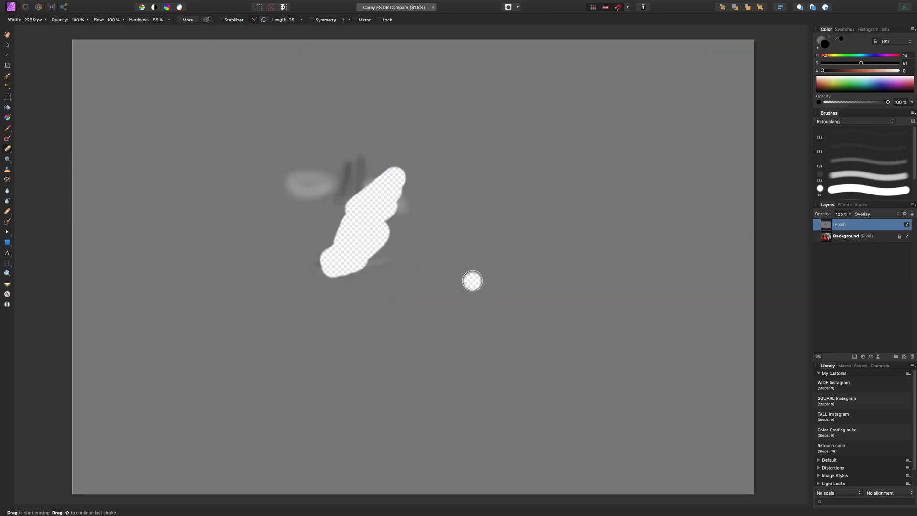
{"action": "key", "text": "b"}
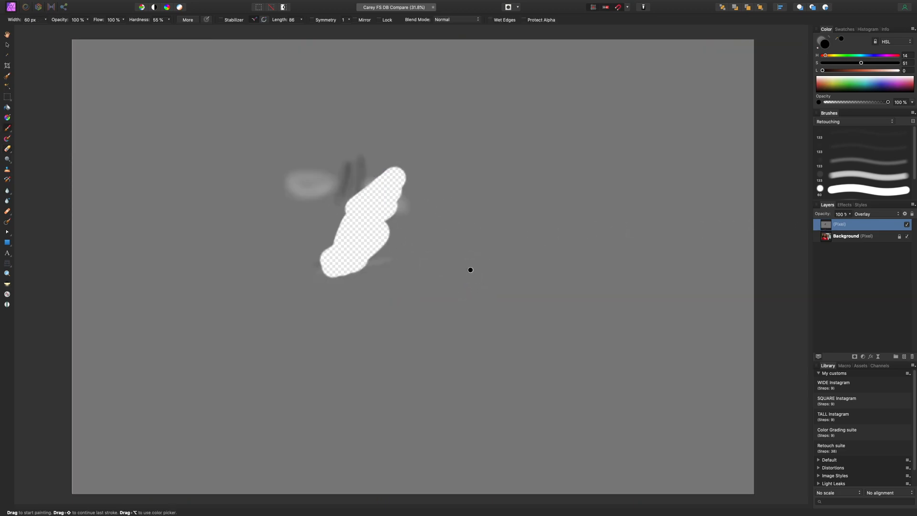
{"action": "left_click", "coordinate": [581, 162]}
{"action": "mouse_move", "coordinate": [874, 71]}
{"action": "left_mouse_down"}
{"action": "mouse_move", "coordinate": [898, 71]}
{"action": "mouse_move", "coordinate": [809, 62]}
{"action": "mouse_move", "coordinate": [859, 71]}
{"action": "left_mouse_up"}
{"action": "mouse_move", "coordinate": [420, 160]}
{"action": "left_mouse_down"}
{"action": "mouse_move", "coordinate": [348, 190]}
{"action": "mouse_move", "coordinate": [396, 191]}
{"action": "mouse_move", "coordinate": [330, 231]}
{"action": "mouse_move", "coordinate": [352, 159]}
{"action": "mouse_move", "coordinate": [317, 160]}
{"action": "mouse_move", "coordinate": [280, 198]}
{"action": "mouse_move", "coordinate": [315, 195]}
{"action": "left_mouse_up"}
{"action": "left_click_drag", "start_coordinate": [380, 215], "coordinate": [354, 273]}
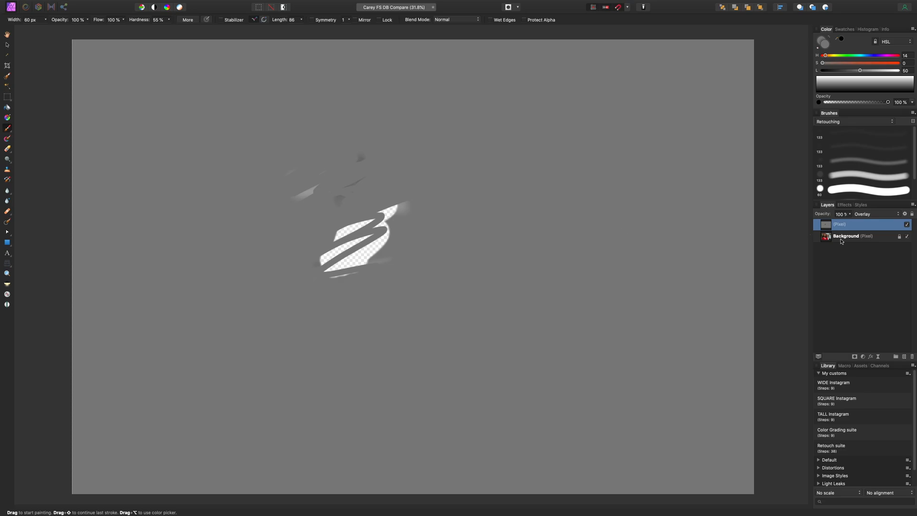
{"action": "left_click", "coordinate": [863, 240]}
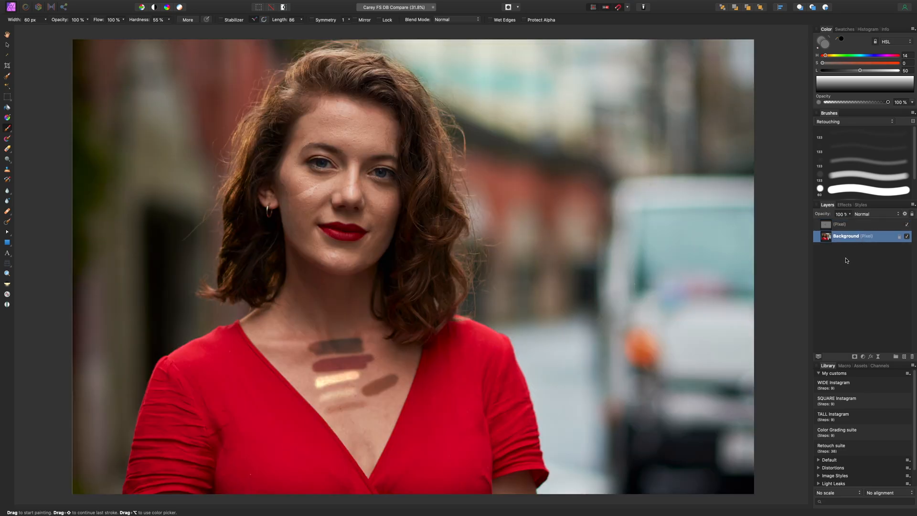
Undo the grey layer and all the dodge and burn strokes back to the original portrait.
{"action": "left_click", "coordinate": [848, 224]}
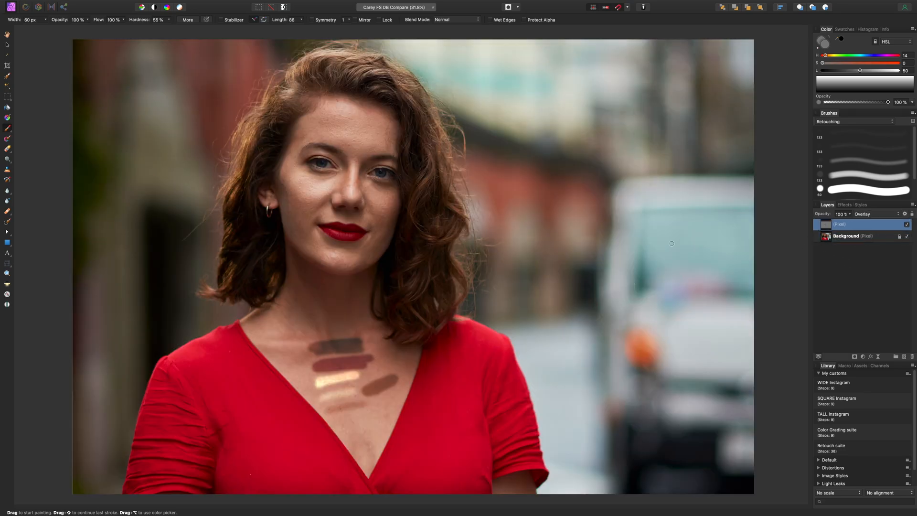
{"action": "key", "text": "super+z"}
{"action": "key", "text": "super+shift+z"}
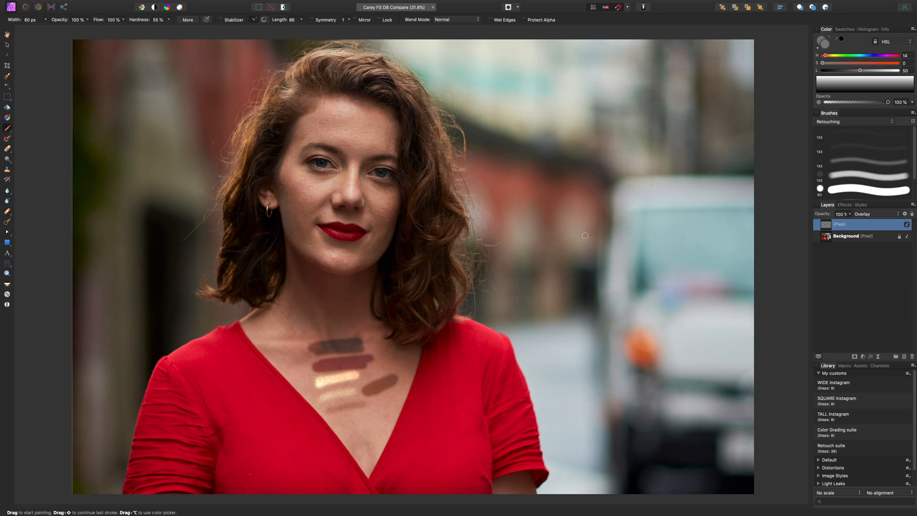
{"action": "key", "text": "super+z"}
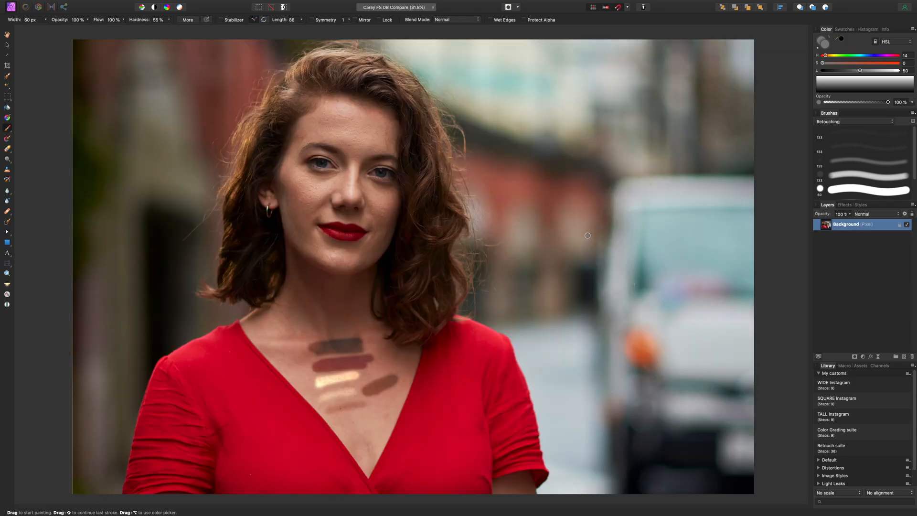
{"action": "key", "text": "super+z"}
{"action": "key", "text": "super+z"}
{"action": "key", "text": "super+z"}
{"action": "key", "text": "super+z"}
{"action": "key", "text": "super+z"}
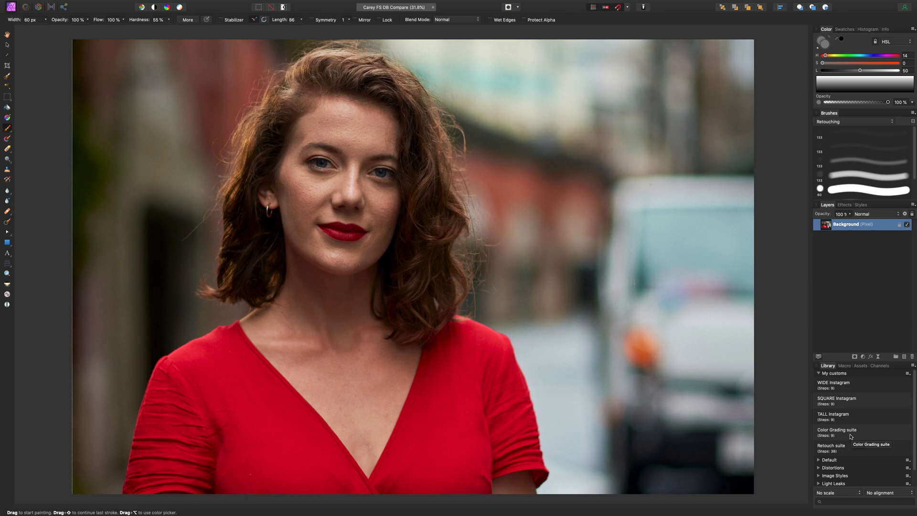
Add two Curves adjustment layers above the Background layer.
{"action": "left_click", "coordinate": [863, 356]}
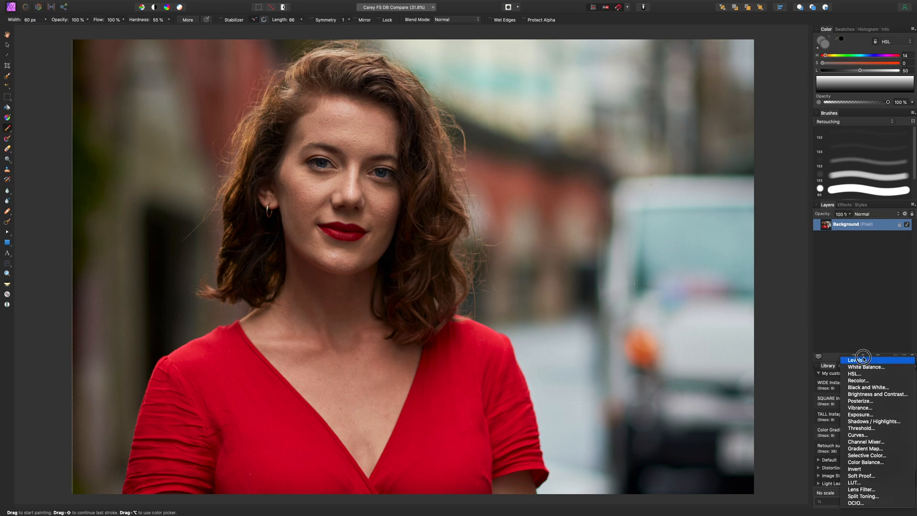
{"action": "left_click", "coordinate": [862, 435]}
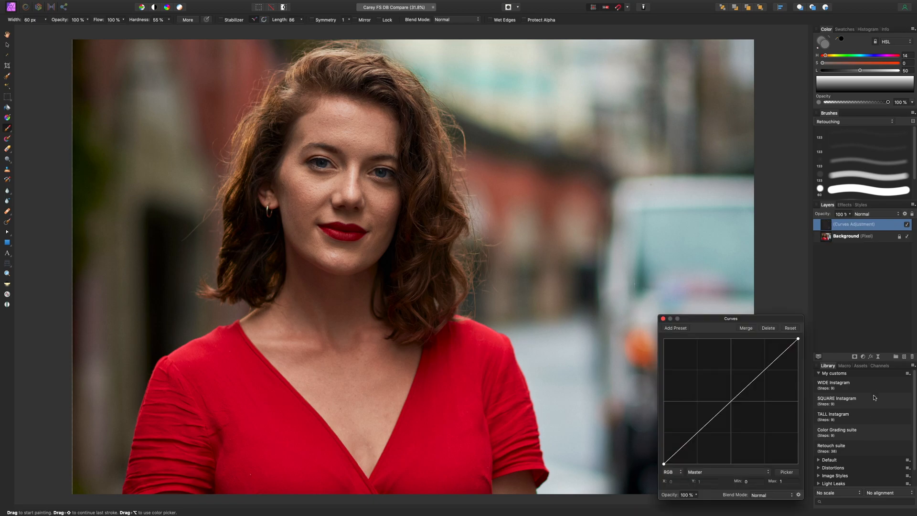
{"action": "left_click", "coordinate": [864, 357]}
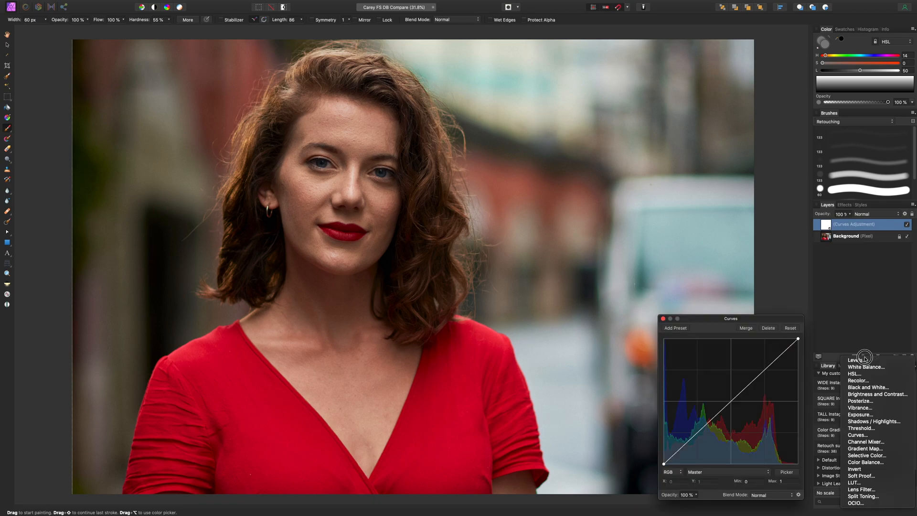
{"action": "left_click", "coordinate": [859, 435]}
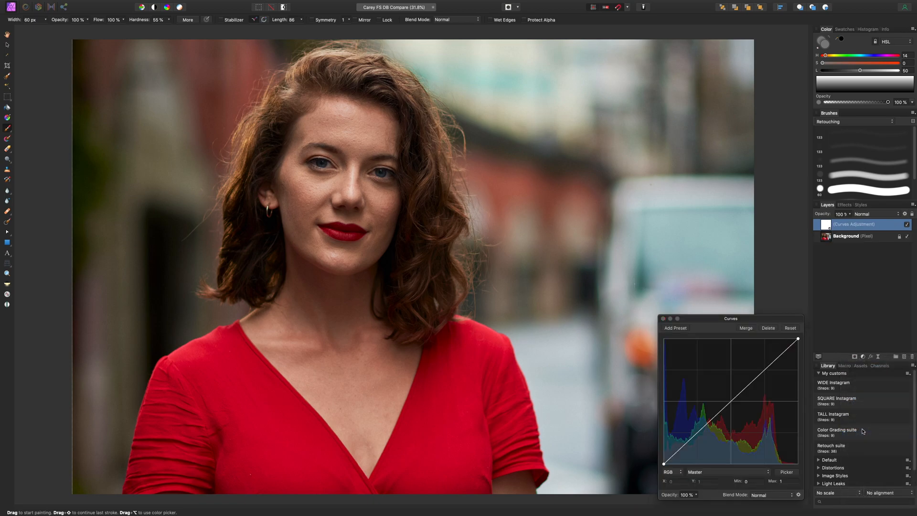
Raise the midtones of the Curves adjustment directly above the Background to about X 0.50, Y 0.64.
{"action": "left_click", "coordinate": [662, 319]}
{"action": "left_click", "coordinate": [850, 238]}
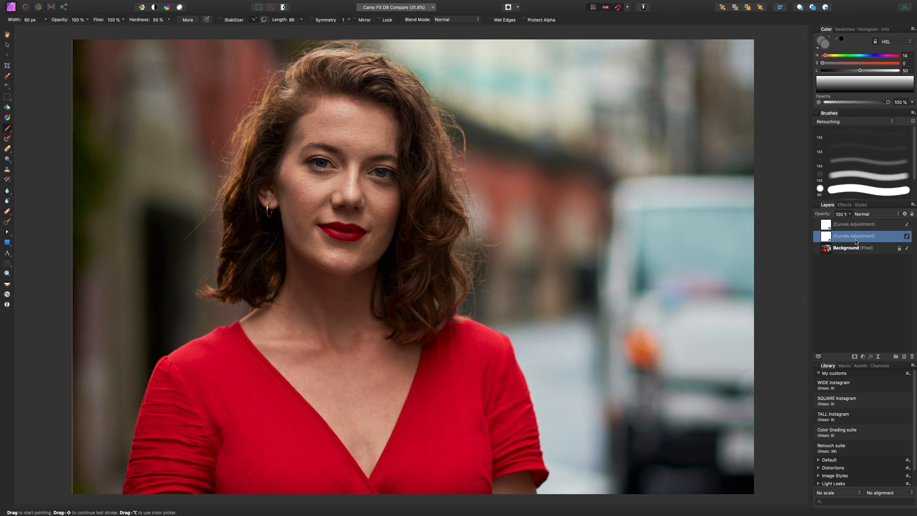
{"action": "double_click", "coordinate": [828, 238]}
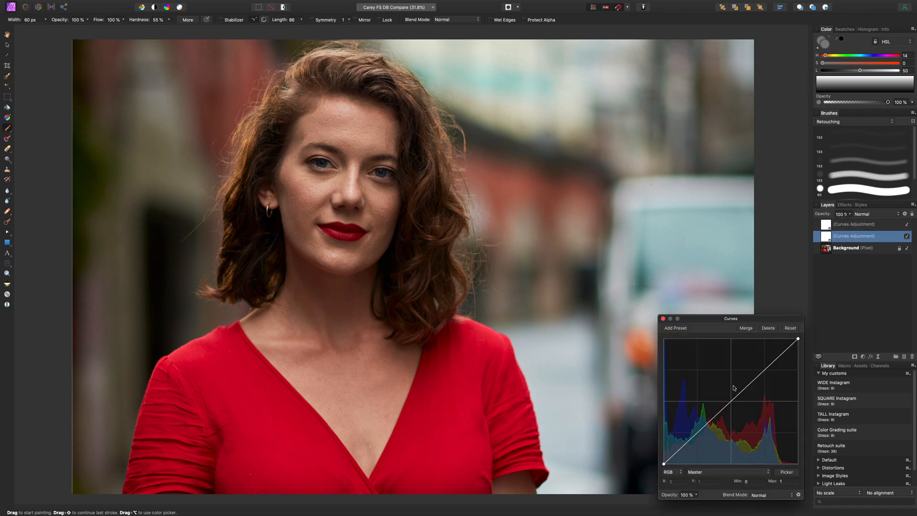
{"action": "left_click_drag", "start_coordinate": [732, 405], "coordinate": [732, 383]}
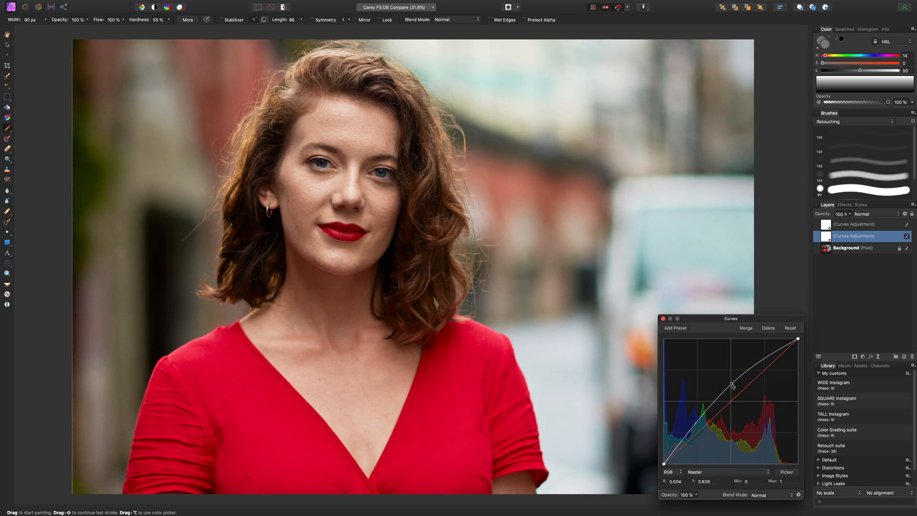
{"action": "mouse_move", "coordinate": [732, 384]}
{"action": "left_mouse_down"}
{"action": "mouse_move", "coordinate": [729, 361]}
{"action": "mouse_move", "coordinate": [730, 398]}
{"action": "mouse_move", "coordinate": [726, 353]}
{"action": "mouse_move", "coordinate": [741, 437]}
{"action": "mouse_move", "coordinate": [731, 385]}
{"action": "left_mouse_up"}
{"action": "left_click", "coordinate": [662, 319]}
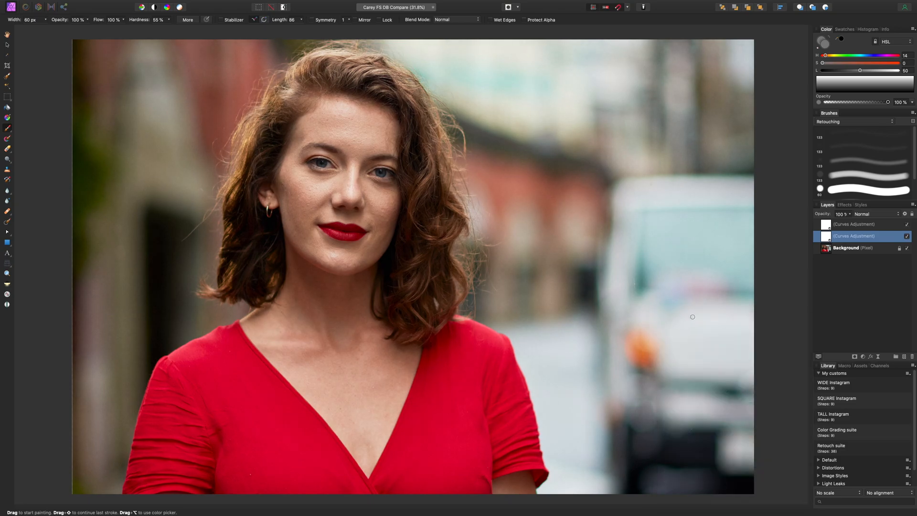
Invert the brightening Curves adjustment's mask to black and rename the layer "dodge".
{"action": "key", "text": "super+i"}
{"action": "double_click", "coordinate": [854, 236]}
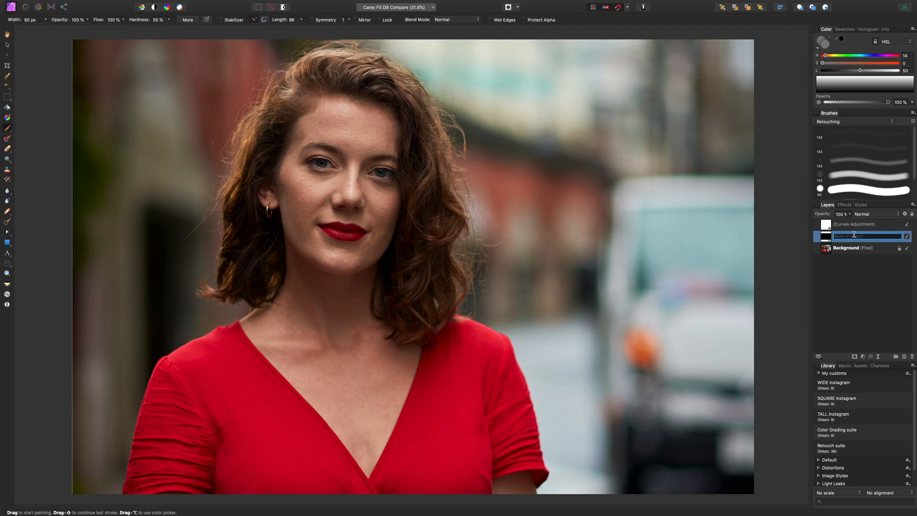
{"action": "type", "text": "dodge"}
{"action": "key", "text": "Return"}
Lower the top Curves adjustment's midtones to about X 0.52, Y 0.40 and invert its mask to black.
{"action": "left_click", "coordinate": [854, 224]}
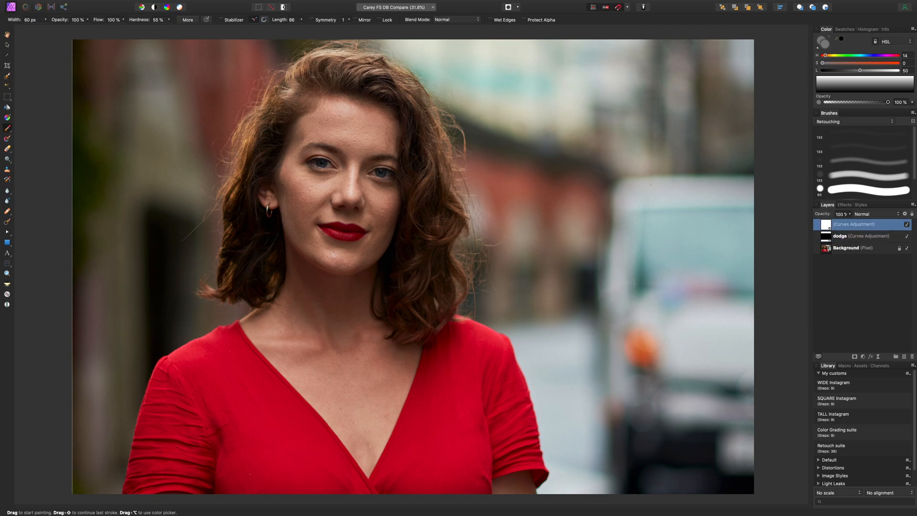
{"action": "double_click", "coordinate": [826, 224]}
{"action": "mouse_move", "coordinate": [732, 399]}
{"action": "left_mouse_down"}
{"action": "mouse_move", "coordinate": [731, 442]}
{"action": "mouse_move", "coordinate": [735, 411]}
{"action": "left_mouse_up"}
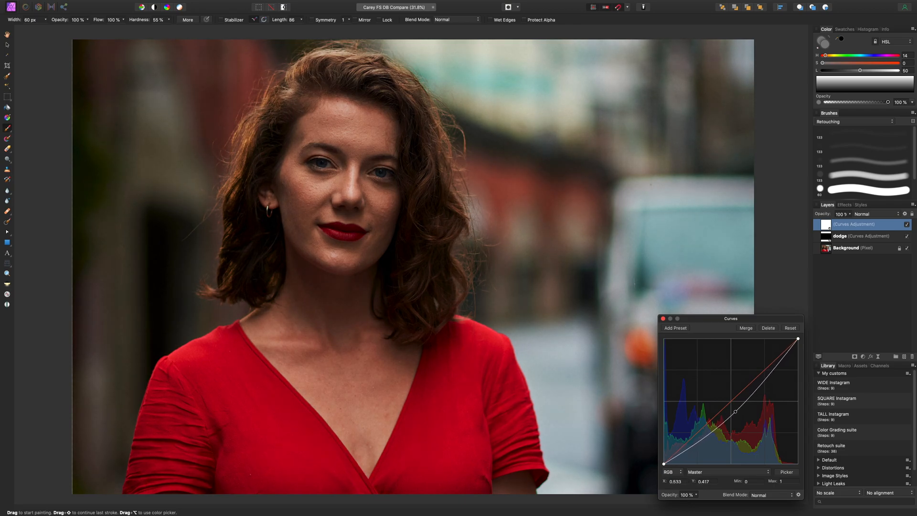
{"action": "key", "text": "super+i"}
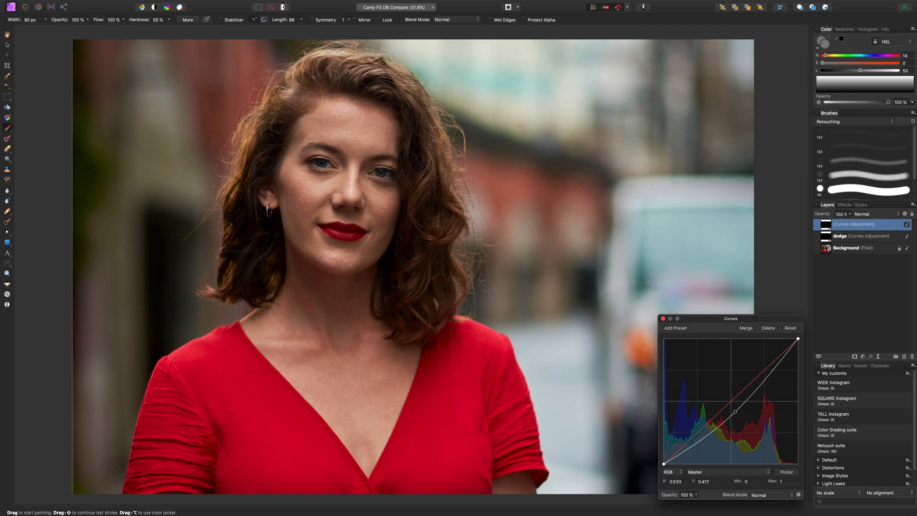
{"action": "left_click_drag", "start_coordinate": [736, 411], "coordinate": [733, 414]}
{"action": "left_click", "coordinate": [663, 318]}
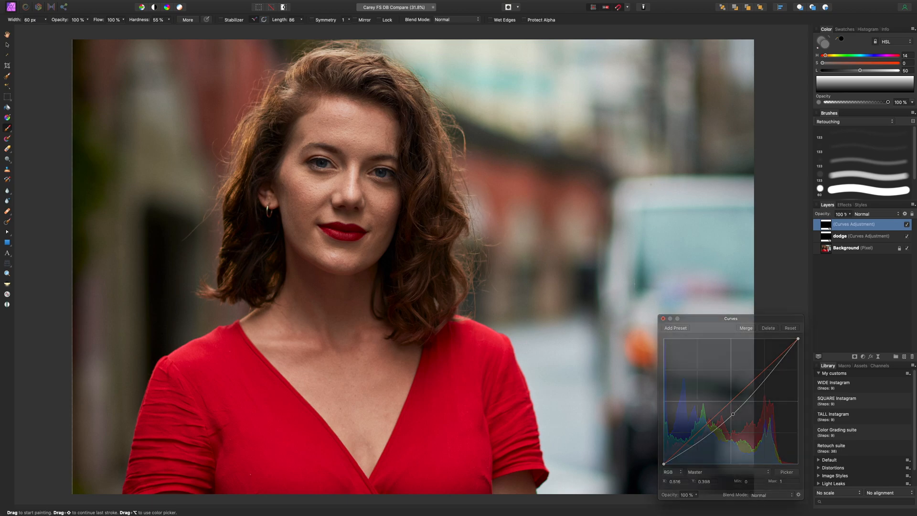
Rename the top Curves adjustment "burn".
{"action": "left_click", "coordinate": [854, 224]}
{"action": "type", "text": "burn"}
{"action": "key", "text": "Return"}
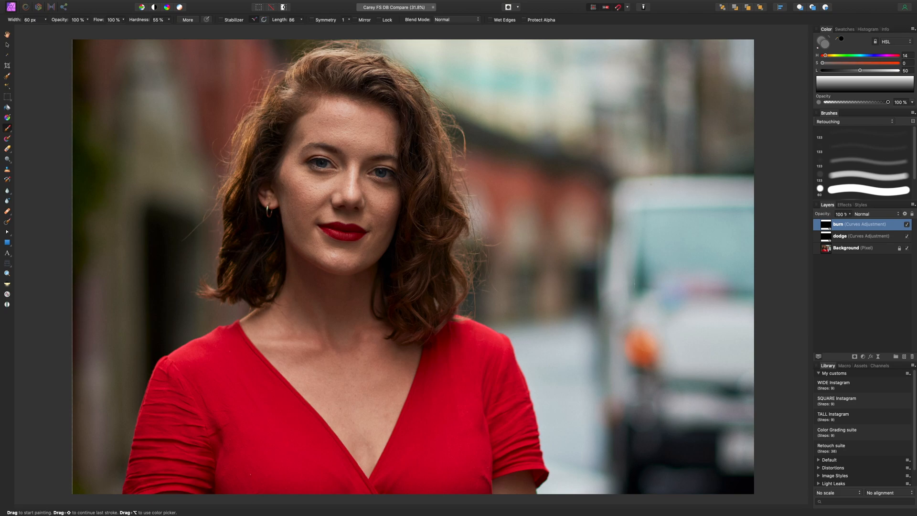
Pull the burn curve's midtones down to about Y 0.22 and invert its mask to white.
{"action": "double_click", "coordinate": [826, 224]}
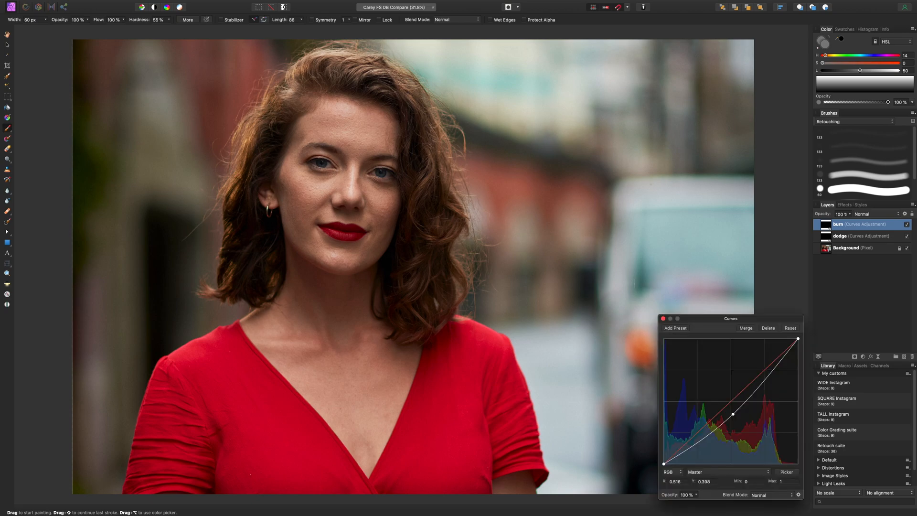
{"action": "left_click_drag", "start_coordinate": [733, 414], "coordinate": [734, 436]}
{"action": "key", "text": "super+i"}
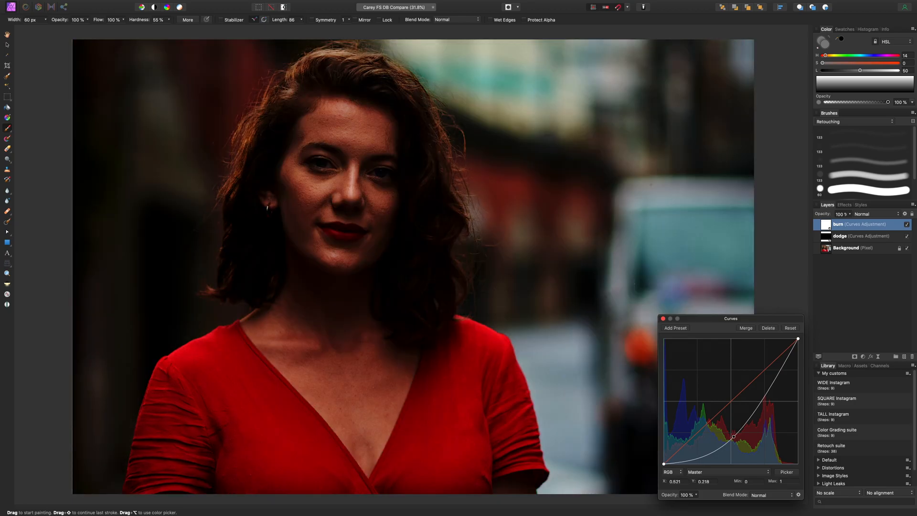
Try brighter and darker midtones on the burn curve, from about Y 0.80 down to Y 0.23.
{"action": "left_click_drag", "start_coordinate": [733, 436], "coordinate": [734, 420]}
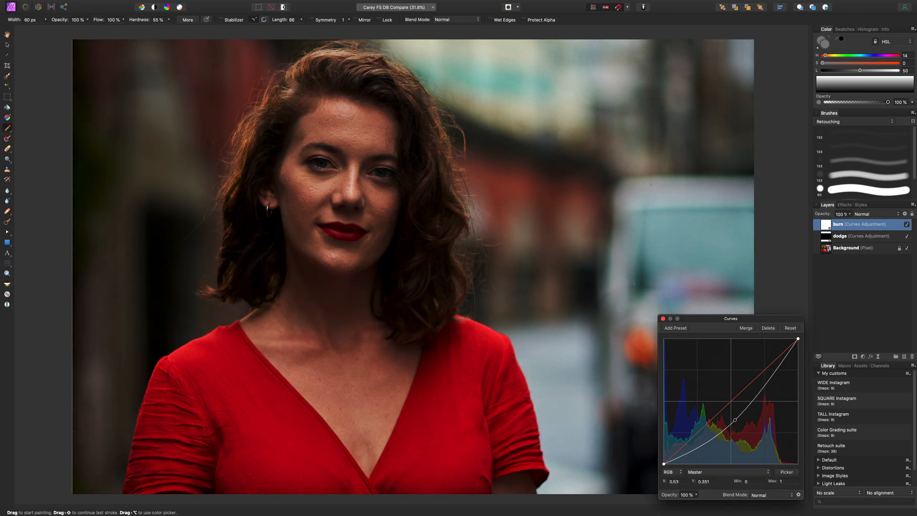
{"action": "left_click_drag", "start_coordinate": [735, 419], "coordinate": [732, 378]}
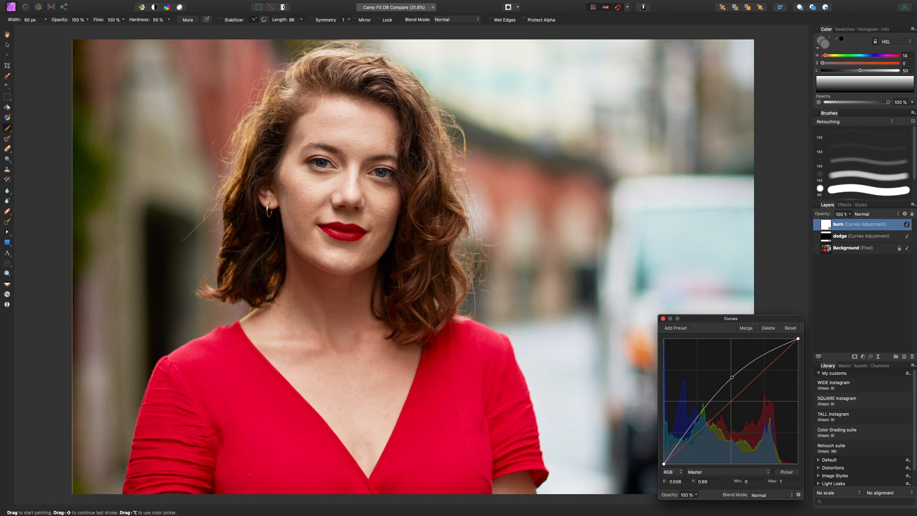
{"action": "left_click_drag", "start_coordinate": [732, 377], "coordinate": [732, 364]}
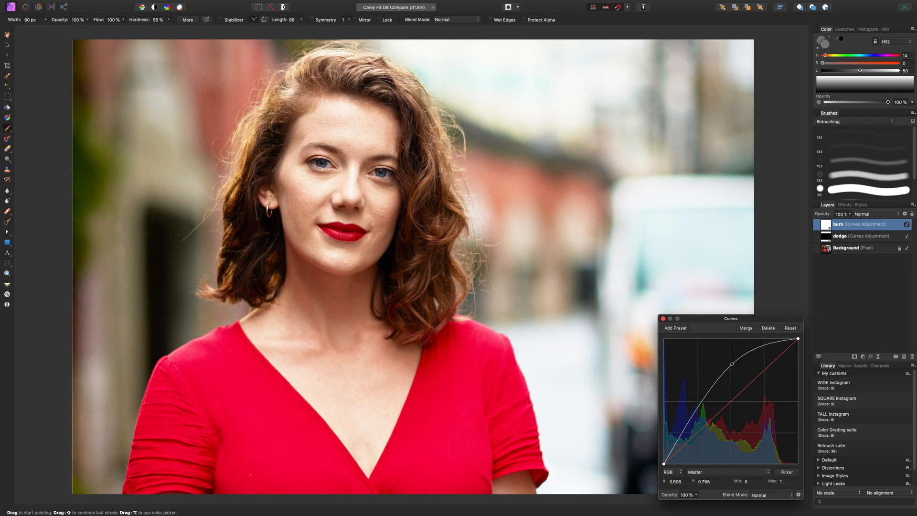
{"action": "left_click_drag", "start_coordinate": [732, 364], "coordinate": [733, 428]}
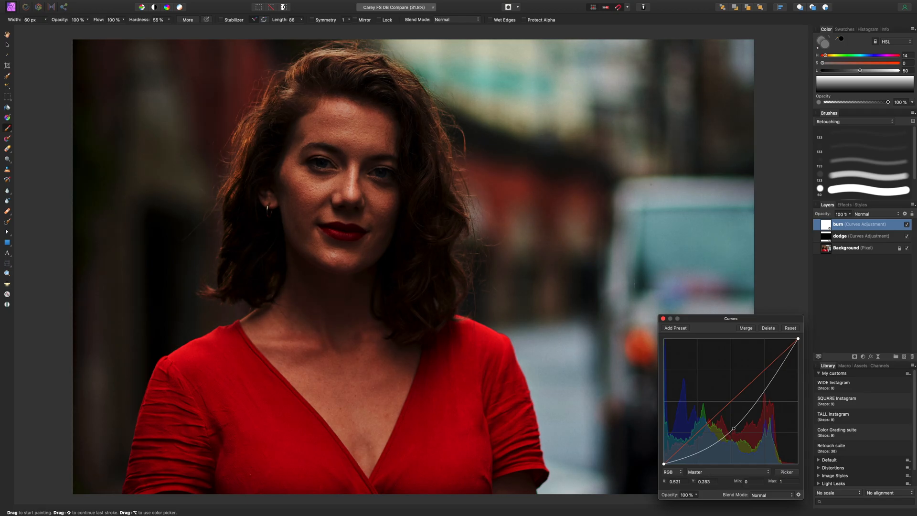
{"action": "mouse_move", "coordinate": [733, 428]}
{"action": "left_mouse_down"}
{"action": "mouse_move", "coordinate": [733, 382]}
{"action": "mouse_move", "coordinate": [733, 434]}
{"action": "left_mouse_up"}
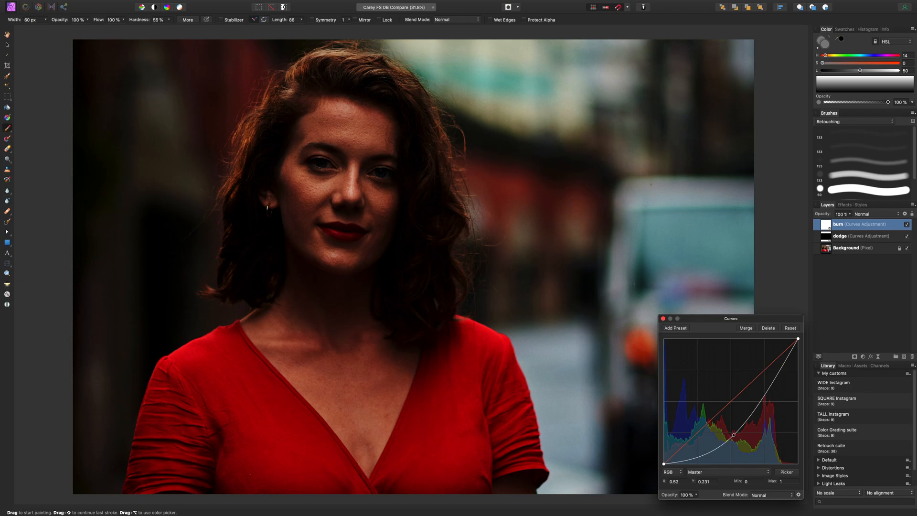
Try the burn adjustment in Luminosity blend mode with varied midtones, and return it to Normal.
{"action": "left_click", "coordinate": [772, 494]}
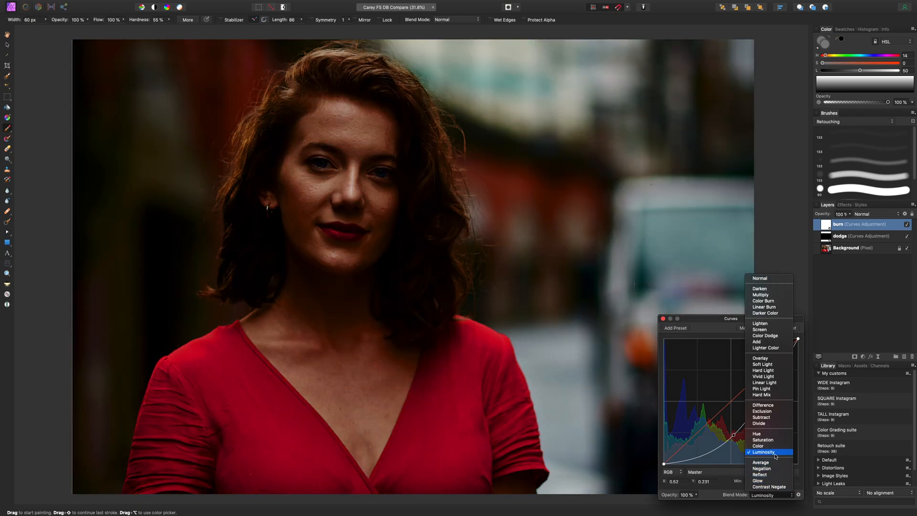
{"action": "left_click", "coordinate": [775, 455]}
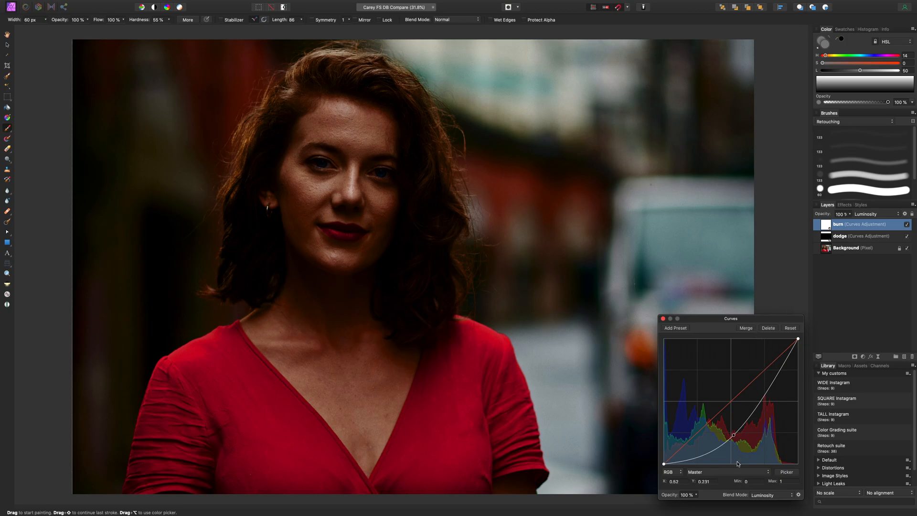
{"action": "mouse_move", "coordinate": [733, 435]}
{"action": "left_mouse_down"}
{"action": "mouse_move", "coordinate": [730, 365]}
{"action": "mouse_move", "coordinate": [737, 417]}
{"action": "mouse_move", "coordinate": [741, 402]}
{"action": "mouse_move", "coordinate": [733, 356]}
{"action": "mouse_move", "coordinate": [737, 427]}
{"action": "left_mouse_up"}
{"action": "left_click", "coordinate": [770, 494]}
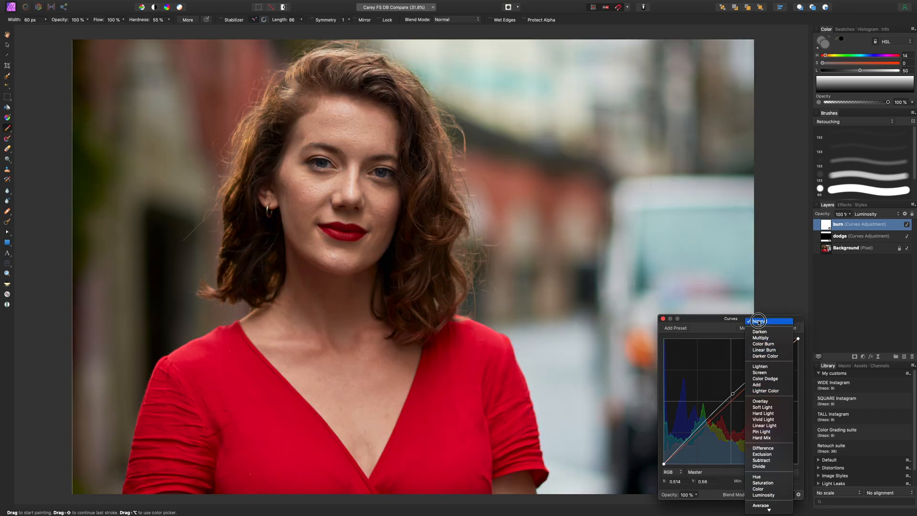
{"action": "left_click", "coordinate": [759, 321]}
Set the burn curve's midtones to about X 0.51, Y 0.35 and invert its mask back to black.
{"action": "left_click_drag", "start_coordinate": [734, 394], "coordinate": [735, 421]}
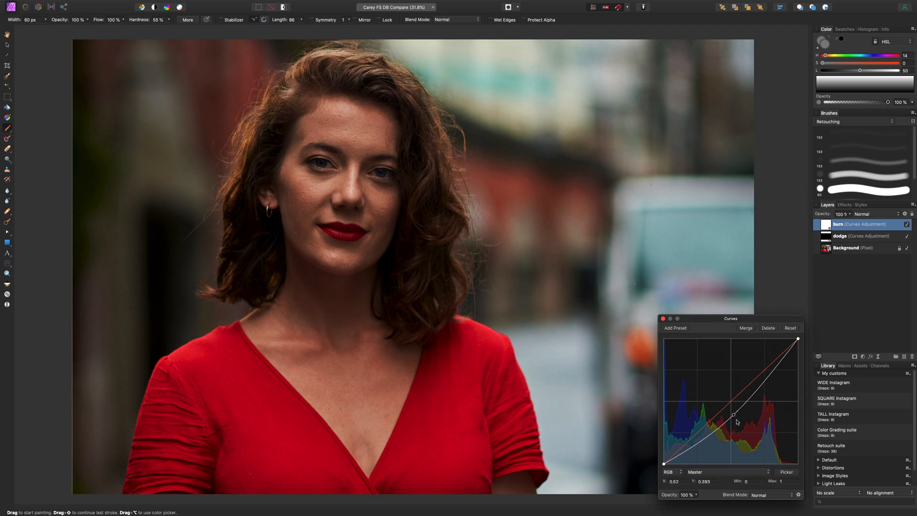
{"action": "left_click_drag", "start_coordinate": [733, 414], "coordinate": [732, 420]}
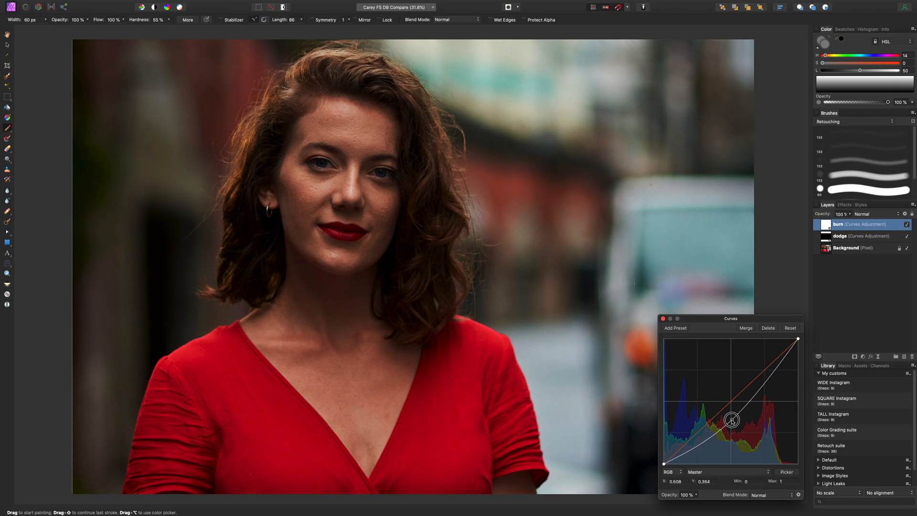
{"action": "left_click", "coordinate": [662, 318]}
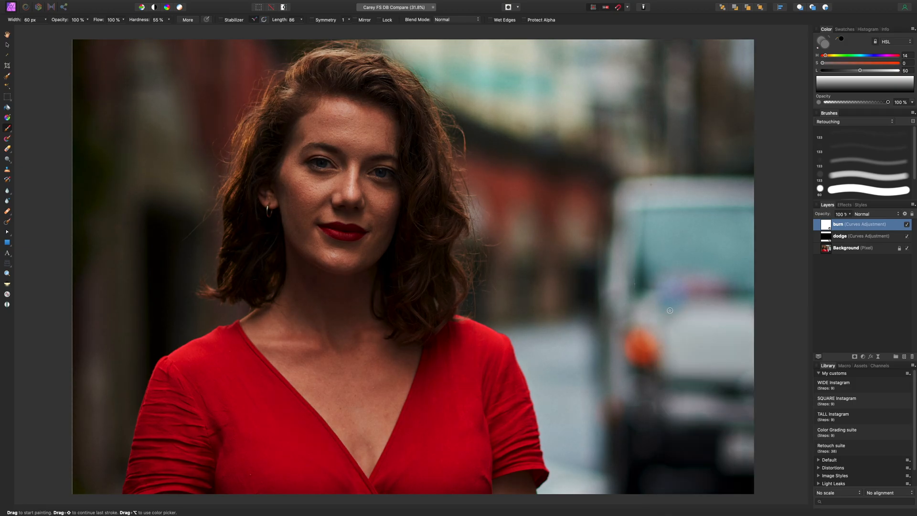
{"action": "key", "text": "super+i"}
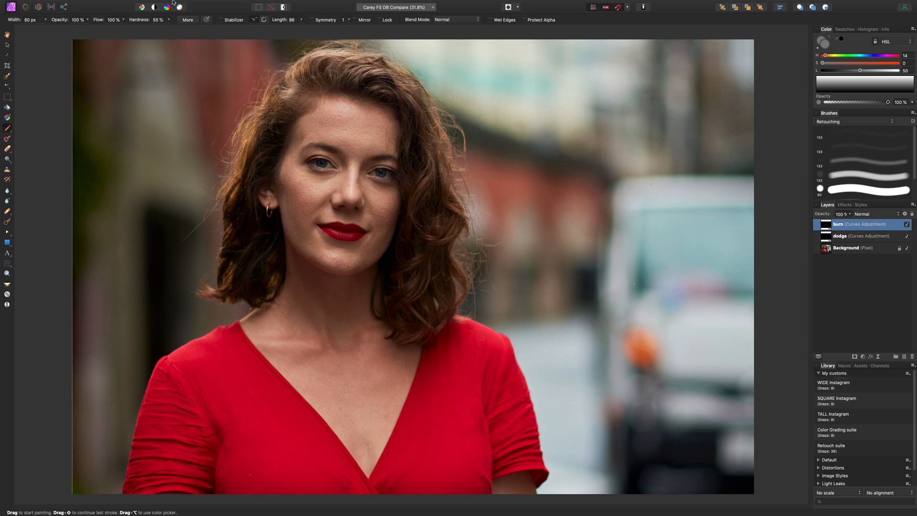
Add a Fill layer above the burn adjustment and make it black with a lightness of 0.
{"action": "left_click", "coordinate": [143, 4]}
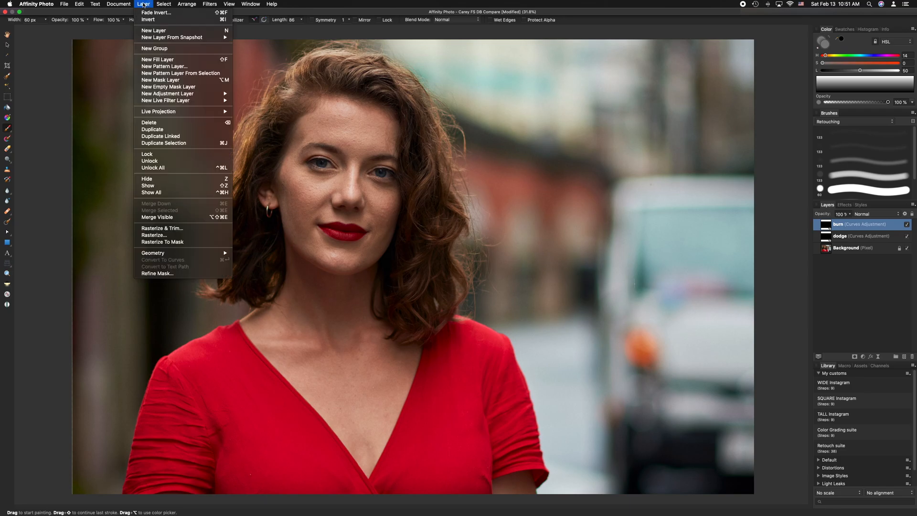
{"action": "left_click", "coordinate": [159, 59]}
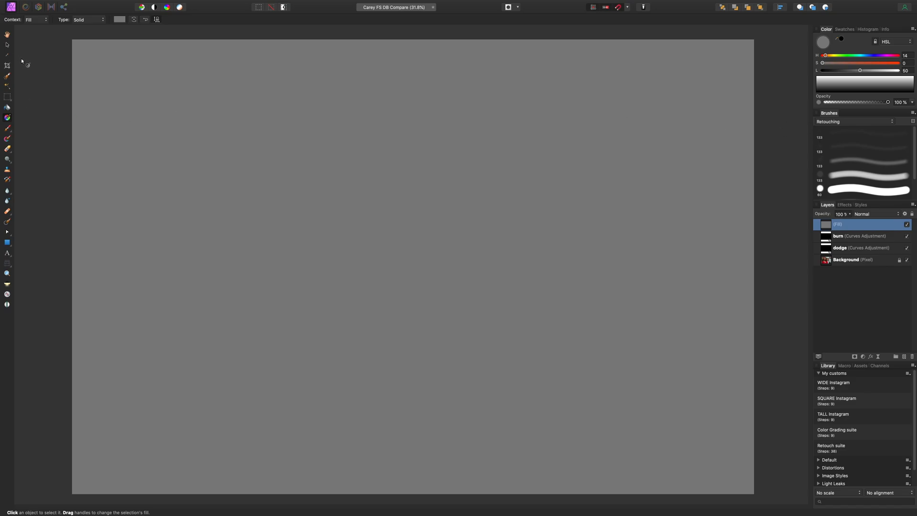
{"action": "left_click", "coordinate": [7, 46]}
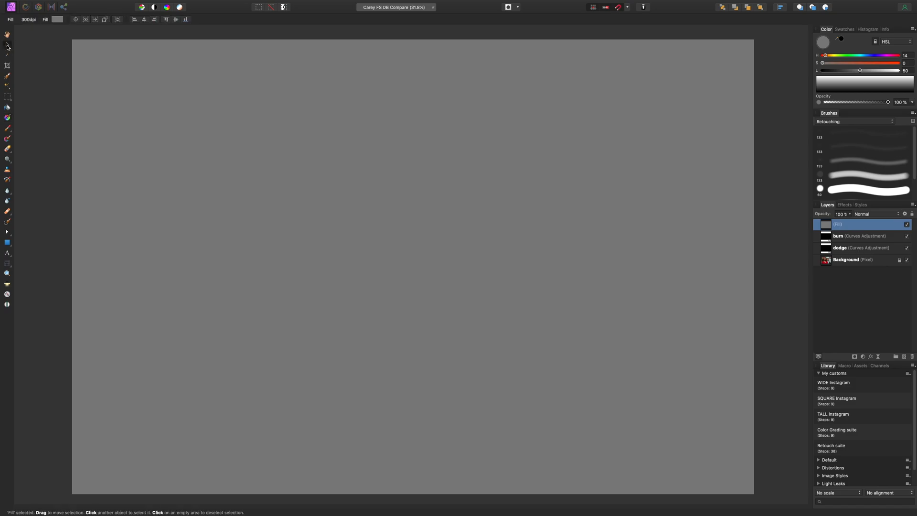
{"action": "left_click_drag", "start_coordinate": [858, 77], "coordinate": [808, 76]}
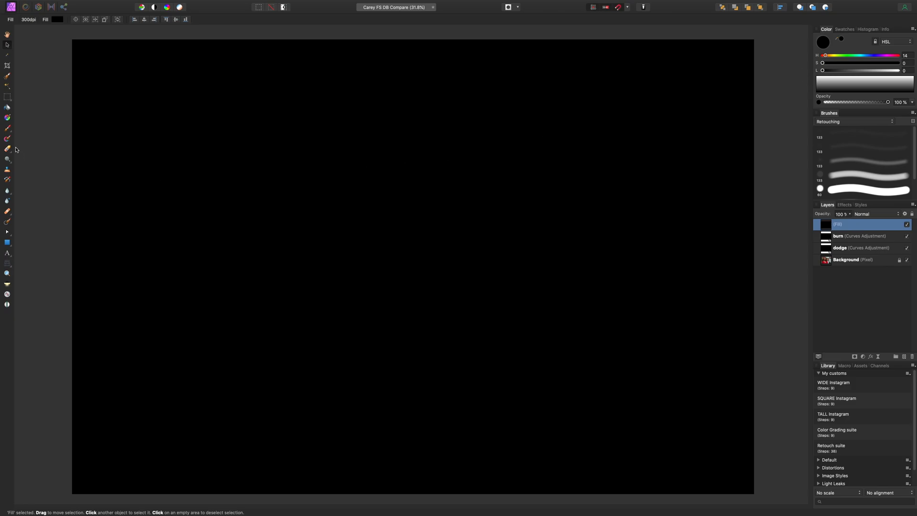
Try changing the color to light green (H 78, S 65, L 63) with the Paint Brush and switch to the Clone Brush.
{"action": "left_click", "coordinate": [8, 129]}
{"action": "left_click", "coordinate": [26, 131]}
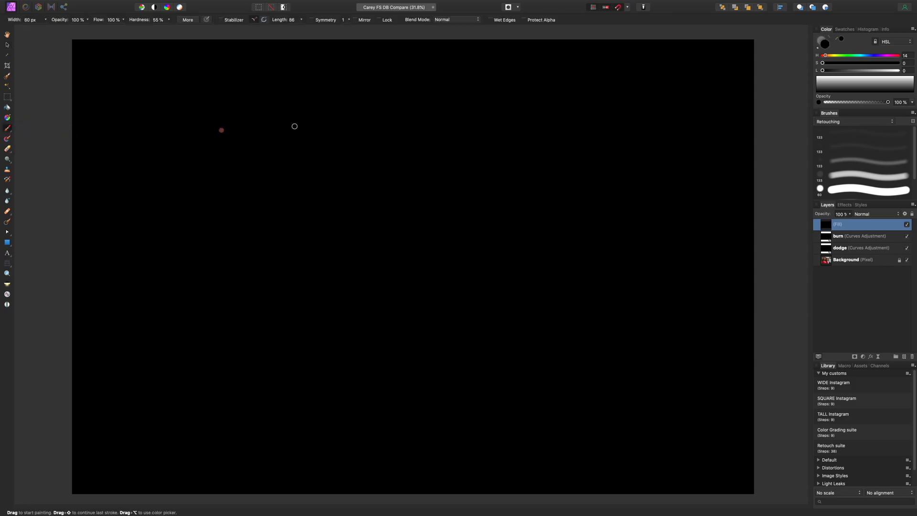
{"action": "left_click_drag", "start_coordinate": [823, 62], "coordinate": [852, 75]}
{"action": "mouse_move", "coordinate": [853, 82]}
{"action": "left_mouse_down"}
{"action": "mouse_move", "coordinate": [892, 87]}
{"action": "mouse_move", "coordinate": [837, 81]}
{"action": "left_mouse_up"}
{"action": "left_click", "coordinate": [8, 170]}
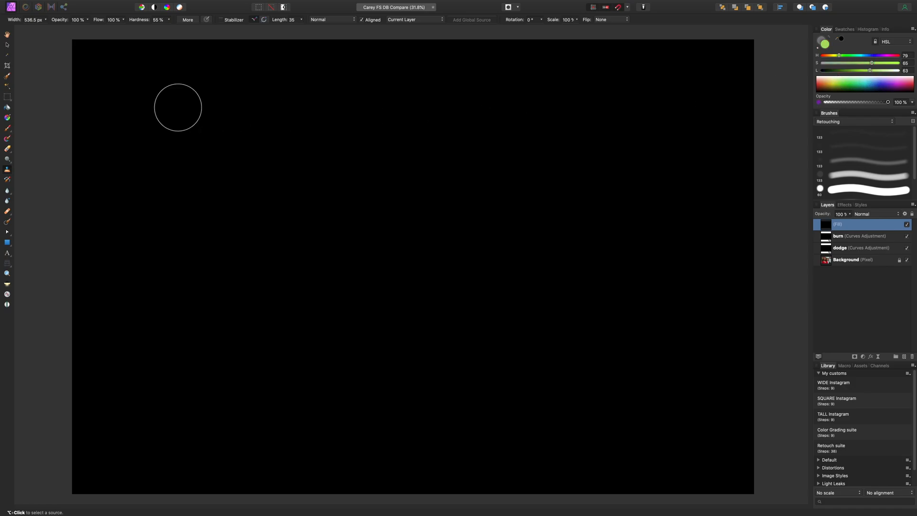
With the Move tool active, set the black Fill layer's hue to 281 and saturation to 75.
{"action": "left_click", "coordinate": [7, 44]}
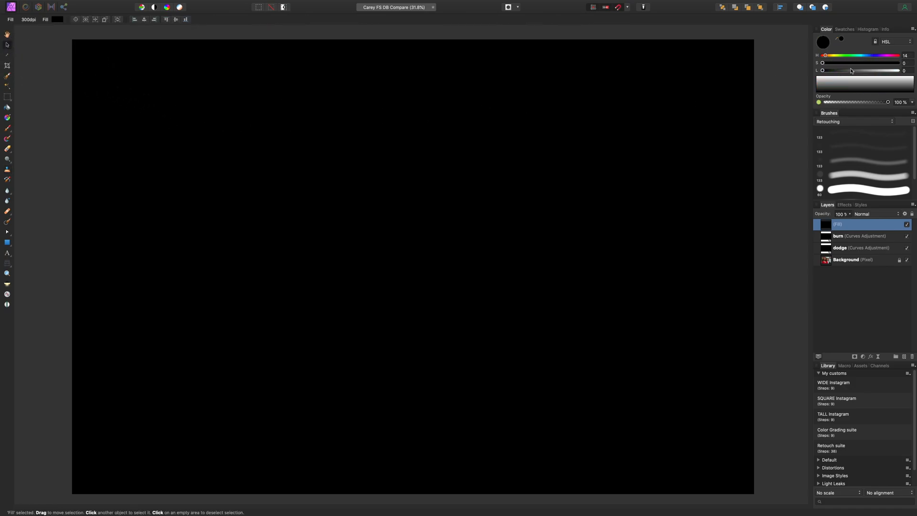
{"action": "left_click_drag", "start_coordinate": [826, 56], "coordinate": [859, 72]}
{"action": "mouse_move", "coordinate": [823, 63]}
{"action": "left_mouse_down"}
{"action": "mouse_move", "coordinate": [878, 63]}
{"action": "mouse_move", "coordinate": [861, 86]}
{"action": "mouse_move", "coordinate": [894, 86]}
{"action": "mouse_move", "coordinate": [814, 73]}
{"action": "left_mouse_up"}
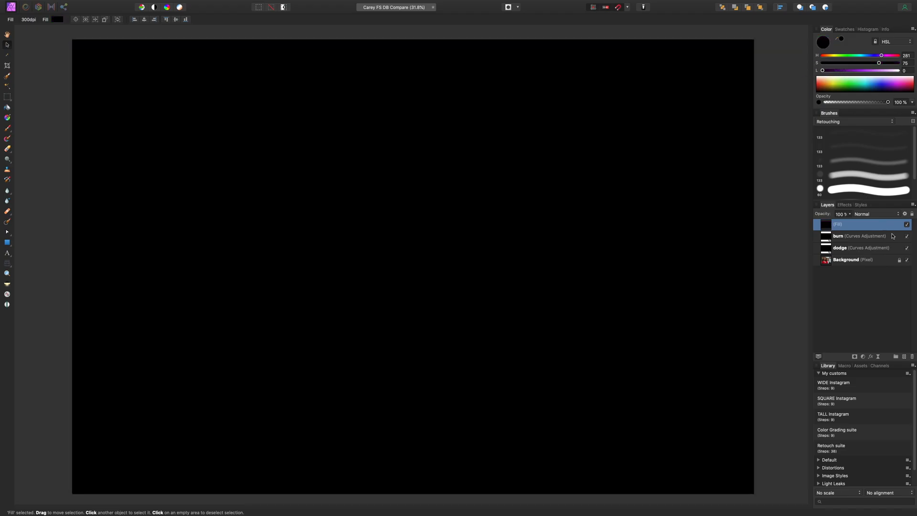
Set the black Fill layer's blend mode to Color.
{"action": "left_click", "coordinate": [891, 214]}
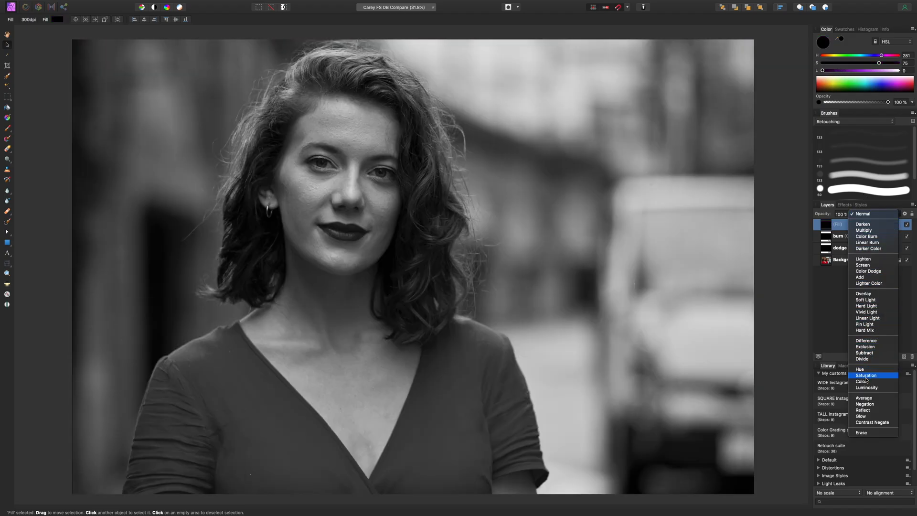
{"action": "left_click", "coordinate": [864, 381]}
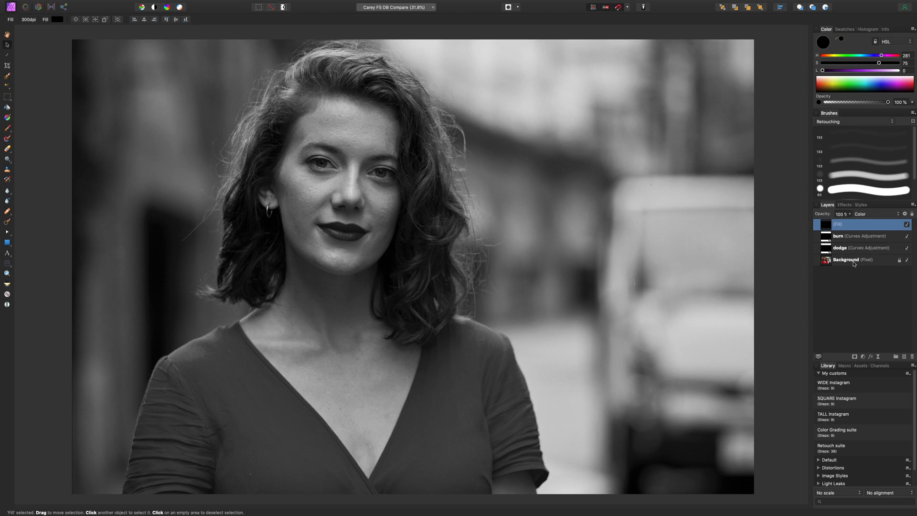
Add a Curves adjustment above the black Fill layer and shape it into a steep S-curve with raised highlights and lowered shadows.
{"action": "left_click", "coordinate": [864, 357]}
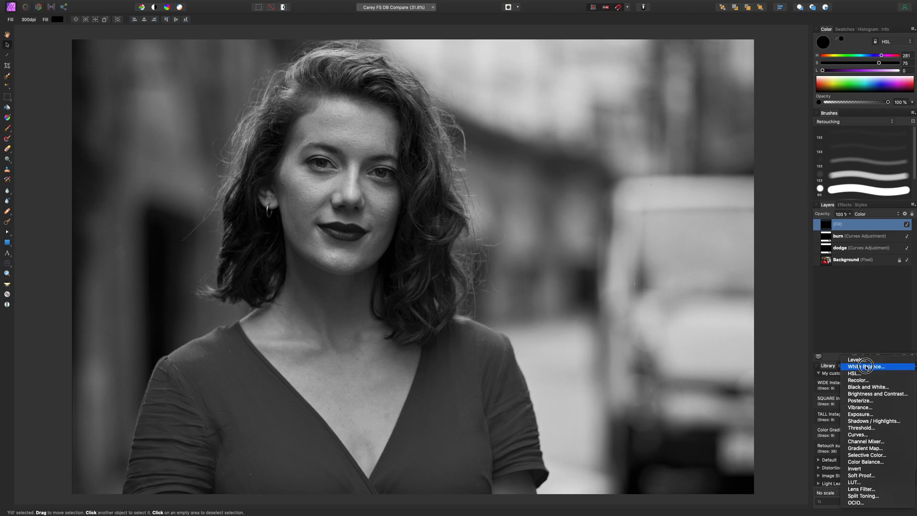
{"action": "left_click", "coordinate": [858, 434]}
{"action": "left_click_drag", "start_coordinate": [764, 377], "coordinate": [762, 355]}
{"action": "left_click_drag", "start_coordinate": [697, 423], "coordinate": [707, 435]}
{"action": "mouse_move", "coordinate": [763, 355]}
{"action": "left_mouse_down"}
{"action": "mouse_move", "coordinate": [760, 365]}
{"action": "mouse_move", "coordinate": [759, 356]}
{"action": "left_mouse_up"}
{"action": "left_click_drag", "start_coordinate": [708, 436], "coordinate": [710, 436]}
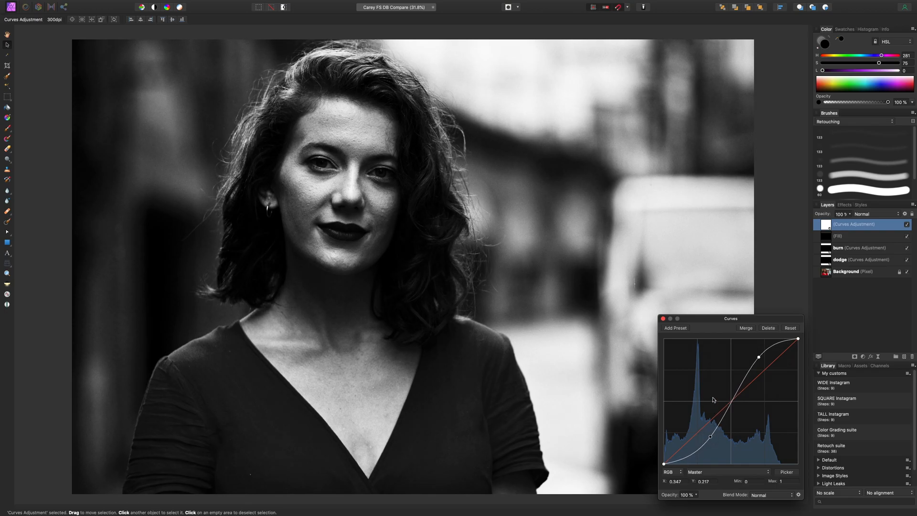
{"action": "left_click", "coordinate": [663, 319]}
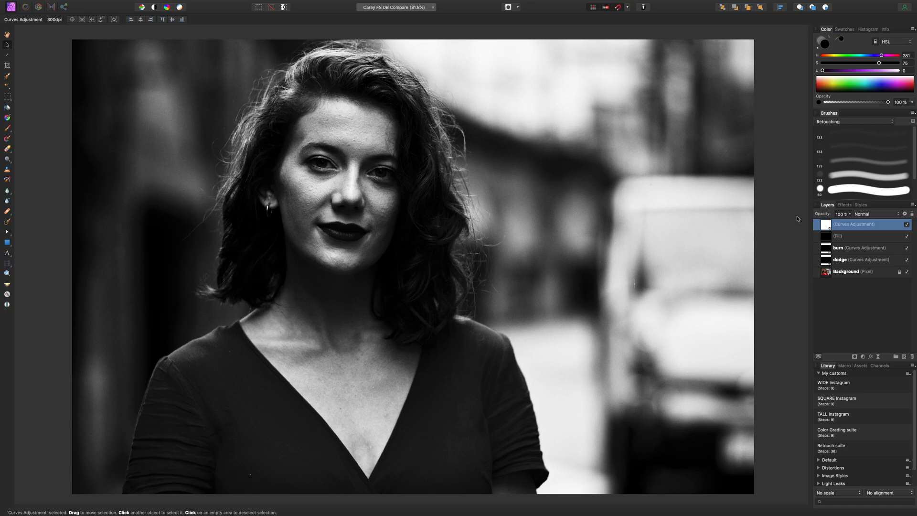
Group the new Curves adjustment with the Fill layer and name the group helpers.
{"action": "left_click", "coordinate": [861, 237], "text": "shift"}
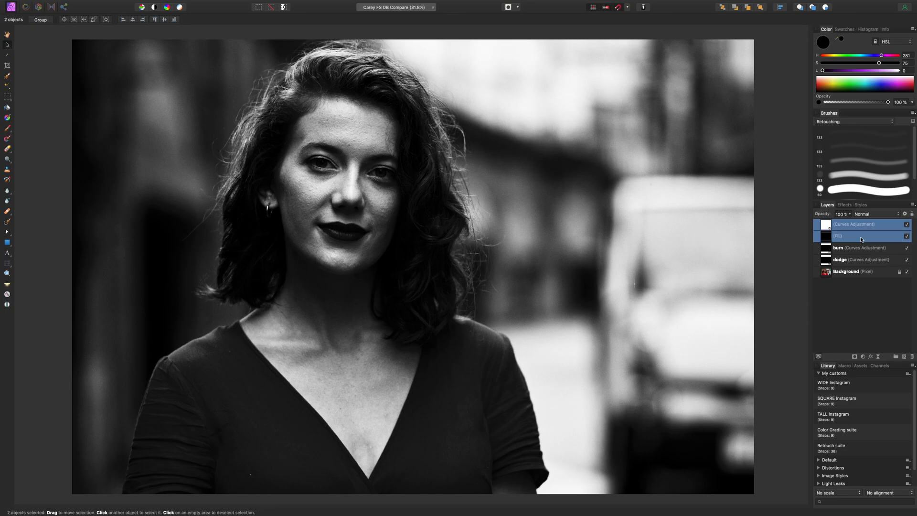
{"action": "key", "text": "super+g"}
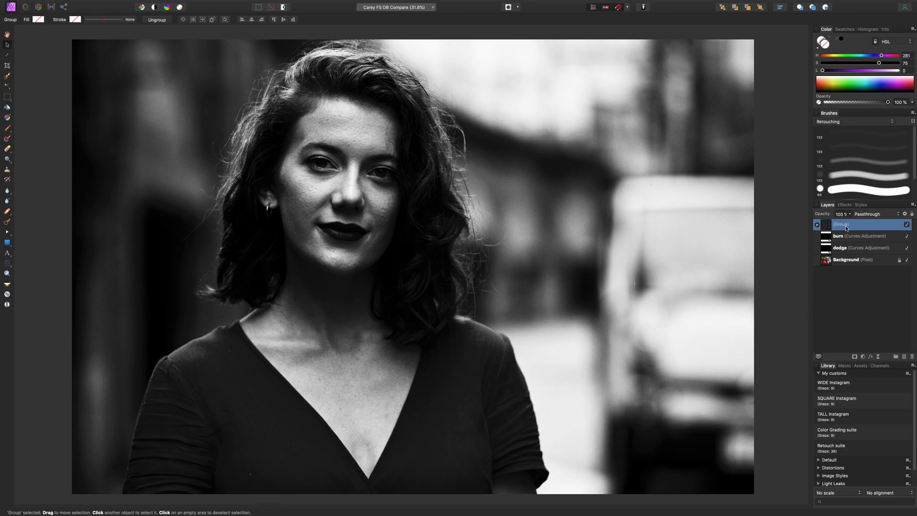
{"action": "double_click", "coordinate": [844, 226]}
{"action": "type", "text": "he"}
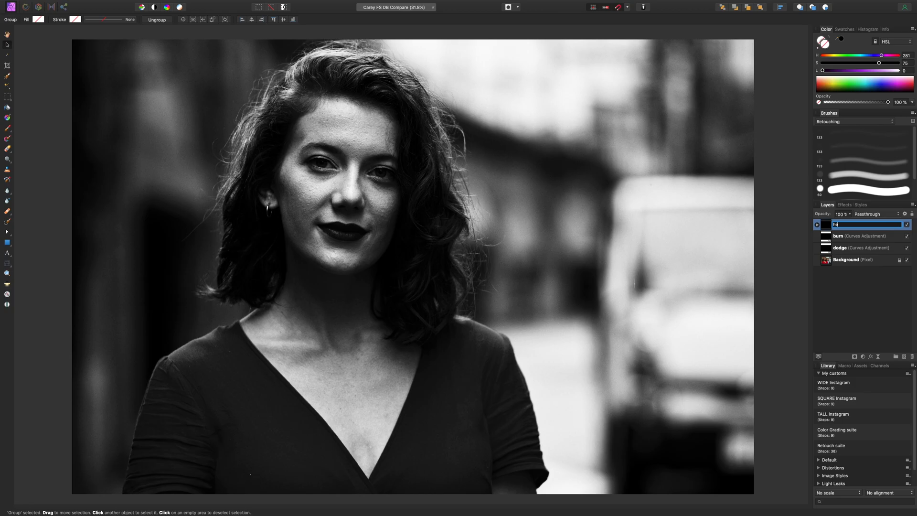
{"action": "type", "text": "lpers"}
{"action": "key", "text": "Return"}
Group the burn and dodge Curves adjustments and name the group DB.
{"action": "left_click", "coordinate": [850, 237]}
{"action": "left_click", "coordinate": [850, 248], "text": "shift"}
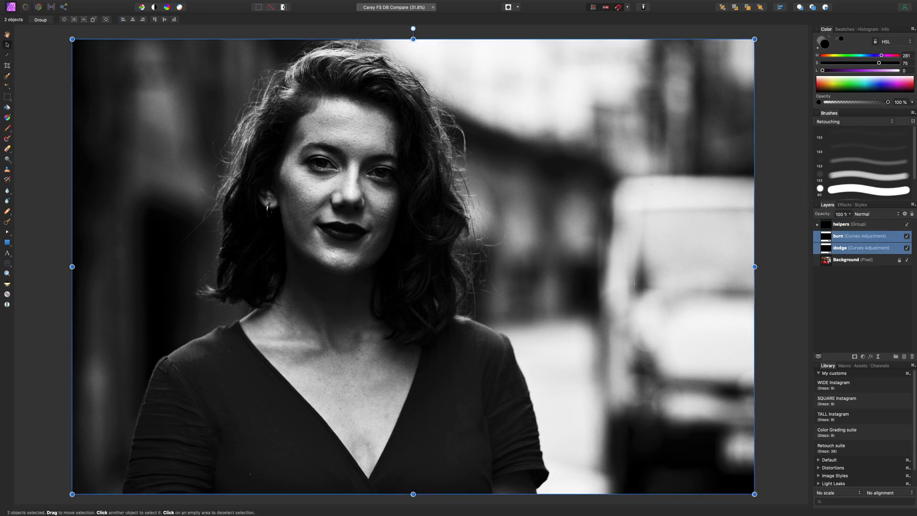
{"action": "key", "text": "super+g"}
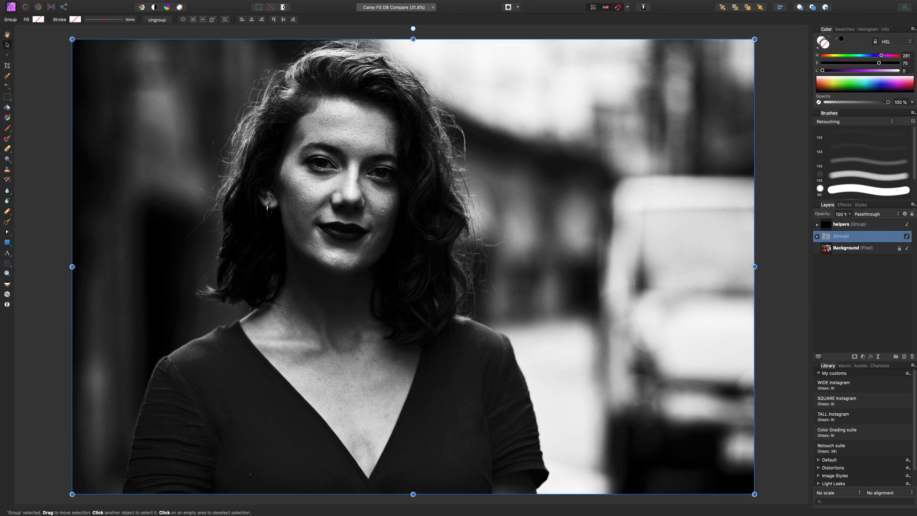
{"action": "double_click", "coordinate": [842, 237]}
{"action": "type", "text": "D"}
{"action": "key", "text": "Return"}
Hide the helpers group and expand both the DB and helpers groups to show their layers.
{"action": "left_click", "coordinate": [907, 224]}
{"action": "left_click", "coordinate": [817, 236]}
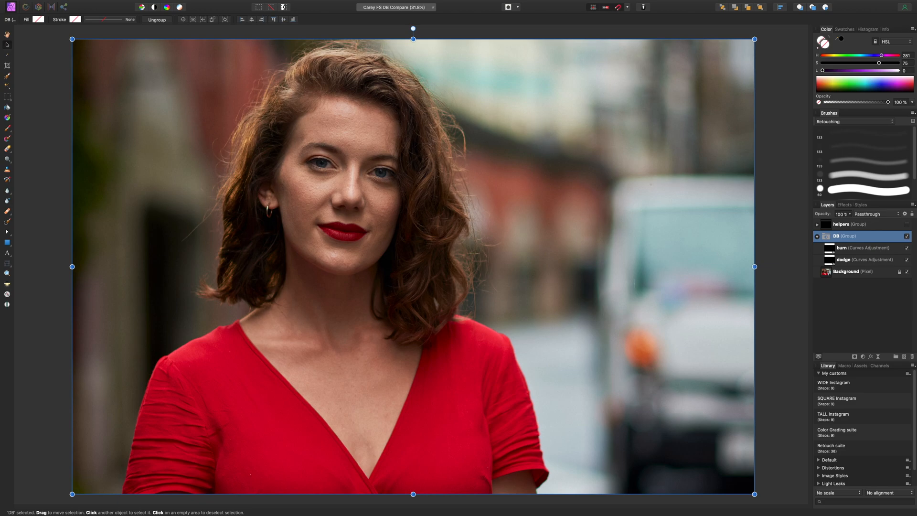
{"action": "left_click", "coordinate": [817, 224]}
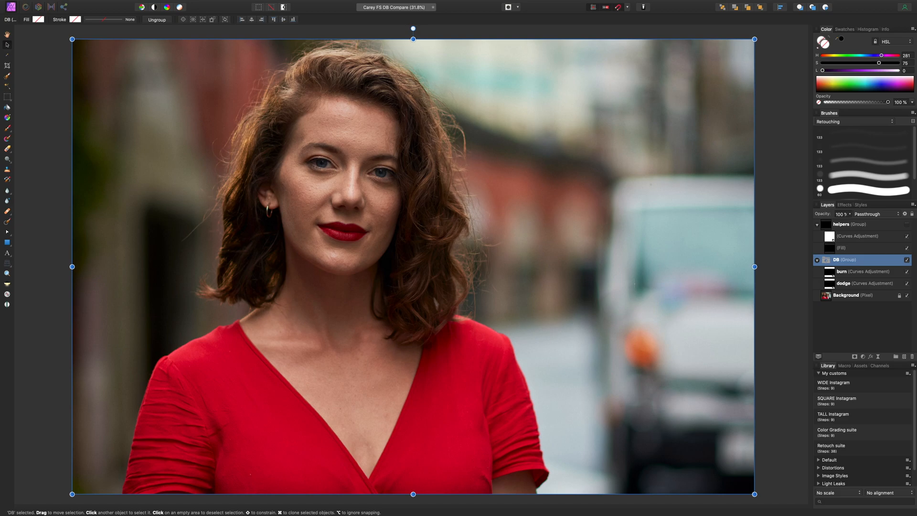
Inspect the face in color at closer zoom and make the helpers group visible again.
{"action": "key", "text": "super+plus"}
{"action": "scroll", "coordinate": [411, 264], "scroll_direction": "up", "scroll_amount": 4}
{"action": "scroll", "coordinate": [412, 264], "scroll_direction": "left", "scroll_amount": 4}
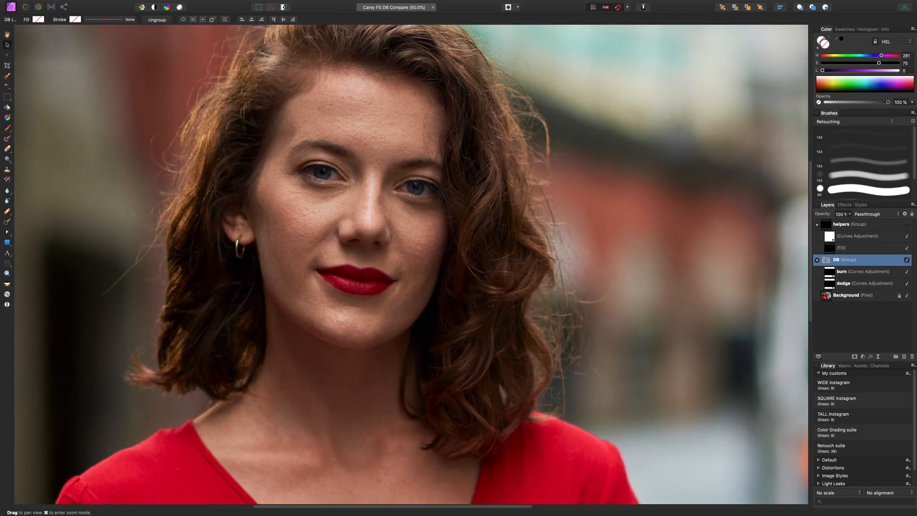
{"action": "key", "text": "super+plus"}
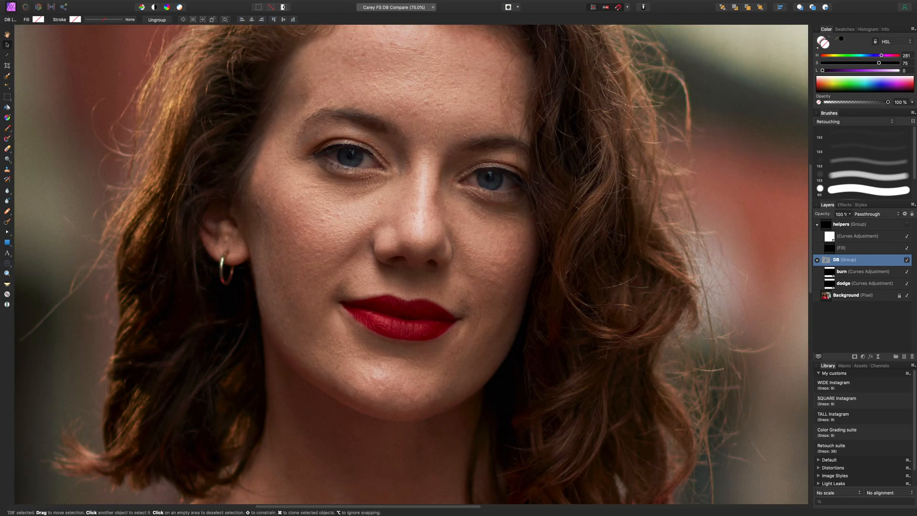
{"action": "key", "text": "super+minus"}
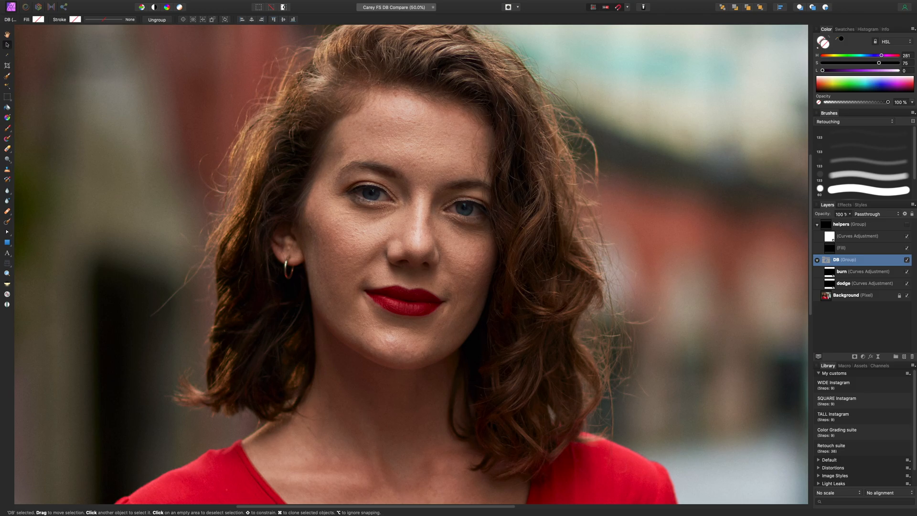
{"action": "left_click", "coordinate": [907, 224]}
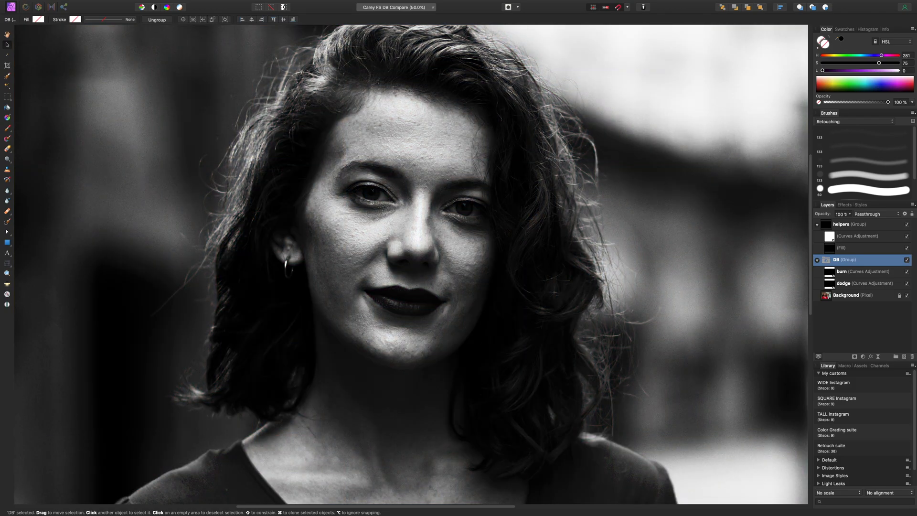
Add a pixel layer above the helpers group and set up the hard Retouching brush in red (H 360, S 75, L 62).
{"action": "left_click", "coordinate": [855, 224]}
{"action": "key", "text": "super+shift+n"}
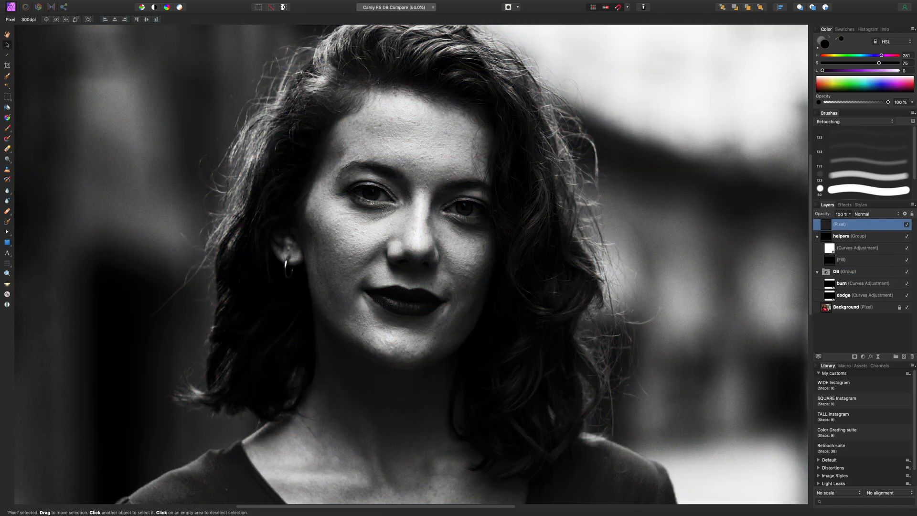
{"action": "key", "text": "b"}
{"action": "mouse_move", "coordinate": [897, 81]}
{"action": "left_mouse_down"}
{"action": "mouse_move", "coordinate": [900, 87]}
{"action": "mouse_move", "coordinate": [898, 55]}
{"action": "left_mouse_up"}
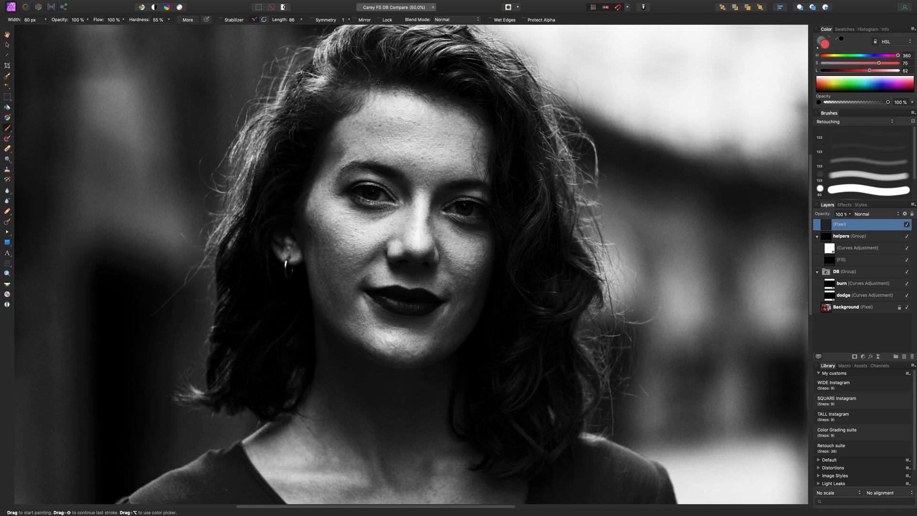
{"action": "left_click", "coordinate": [869, 190]}
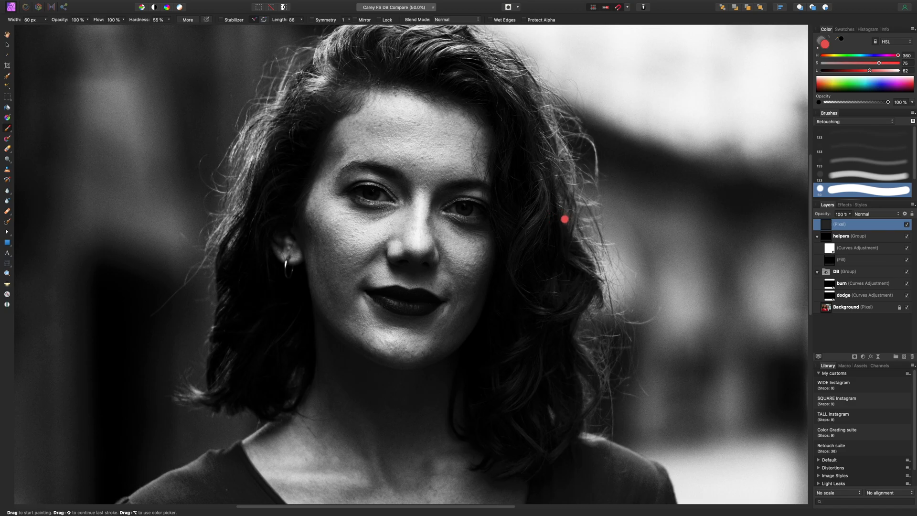
Reduce the Paint Brush width to 13.9 px, undoing a trial stroke beside the nose.
{"action": "key", "text": "bracketleft"}
{"action": "key", "text": "bracketleft"}
{"action": "key", "text": "bracketleft"}
{"action": "key", "text": "bracketleft"}
{"action": "key", "text": "bracketleft"}
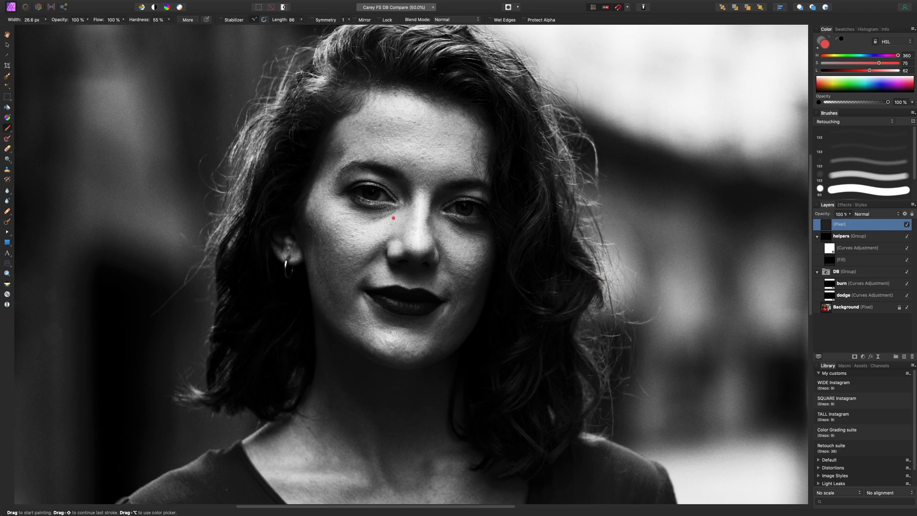
{"action": "mouse_move", "coordinate": [435, 220]}
{"action": "left_mouse_down"}
{"action": "mouse_move", "coordinate": [427, 240]}
{"action": "mouse_move", "coordinate": [438, 223]}
{"action": "left_mouse_up"}
{"action": "key", "text": "super+z"}
{"action": "key", "text": "bracketleft"}
Mark the shaded side of the nose bridge in red, undoing the first strokes and redrawing the marked area.
{"action": "left_click_drag", "start_coordinate": [427, 225], "coordinate": [428, 234]}
{"action": "key", "text": "super+1"}
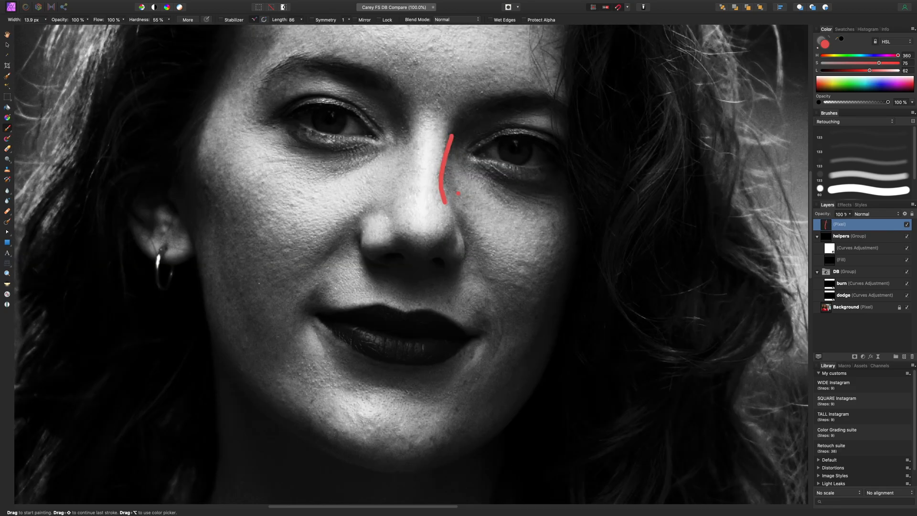
{"action": "left_click_drag", "start_coordinate": [448, 160], "coordinate": [464, 139]}
{"action": "key", "text": "super+z"}
{"action": "key", "text": "super+z"}
{"action": "mouse_move", "coordinate": [451, 162]}
{"action": "left_mouse_down"}
{"action": "mouse_move", "coordinate": [445, 157]}
{"action": "mouse_move", "coordinate": [448, 166]}
{"action": "left_mouse_up"}
{"action": "mouse_move", "coordinate": [454, 131]}
{"action": "left_mouse_down"}
{"action": "mouse_move", "coordinate": [452, 205]}
{"action": "mouse_move", "coordinate": [455, 132]}
{"action": "left_mouse_up"}
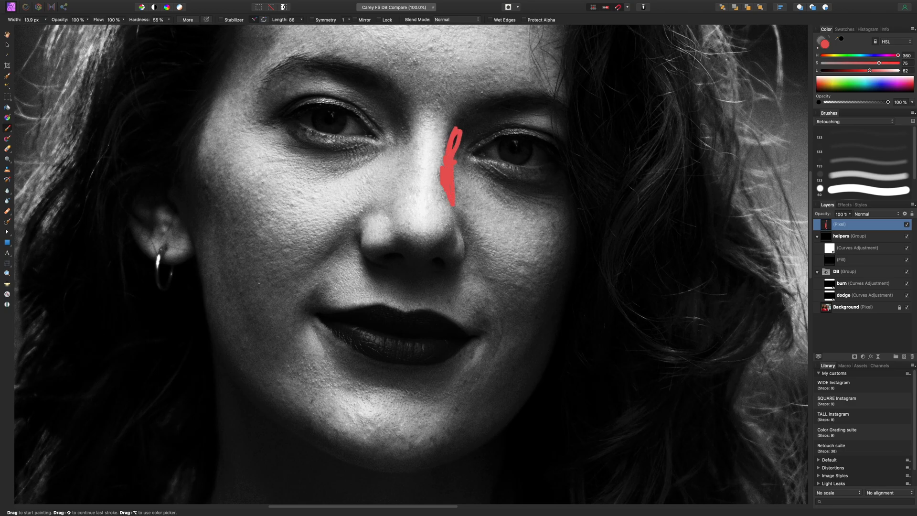
Undo the red nose markings and the pixel layer they were painted on.
{"action": "key", "text": "super+z"}
{"action": "key", "text": "super+z"}
{"action": "key", "text": "super+z"}
{"action": "key", "text": "super+z"}
{"action": "key", "text": "super+z"}
{"action": "key", "text": "super+z"}
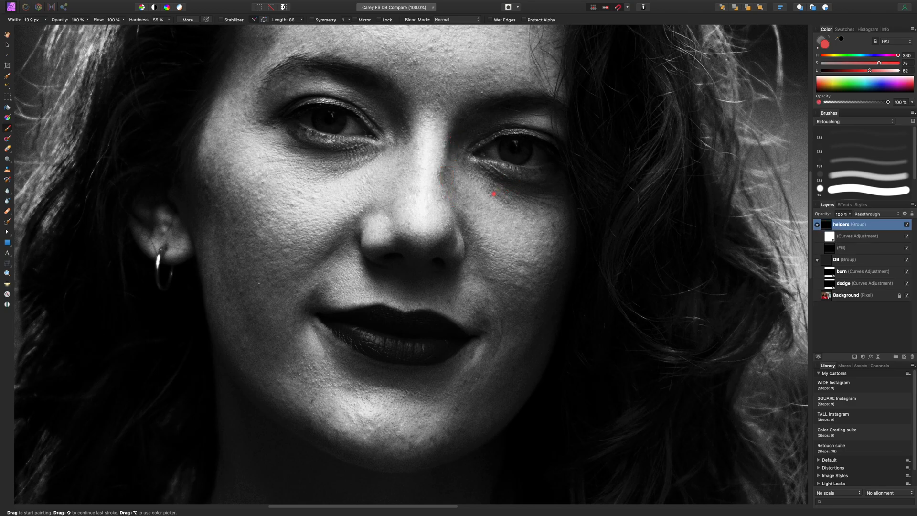
Add a new pixel layer above the helpers group, draw a trial red mark on the shaded cheek and undo it.
{"action": "key", "text": "super+minus"}
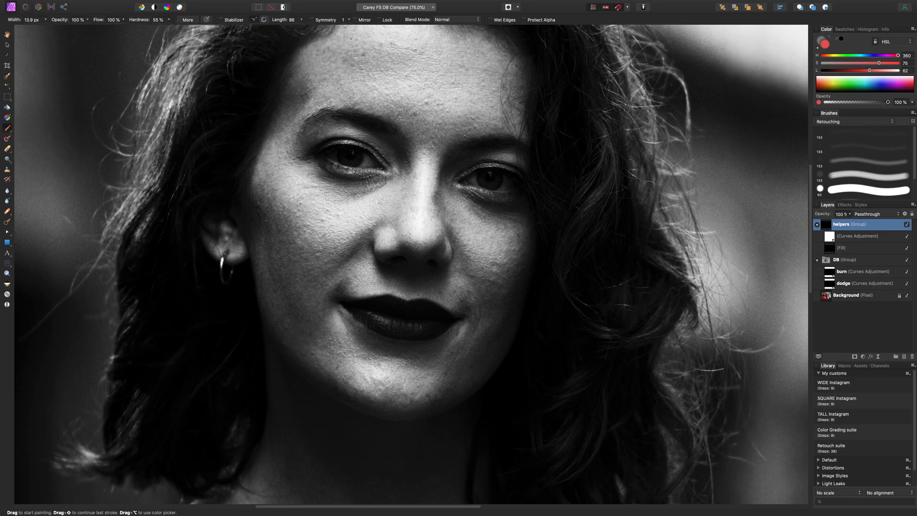
{"action": "key", "text": "super+shift+n"}
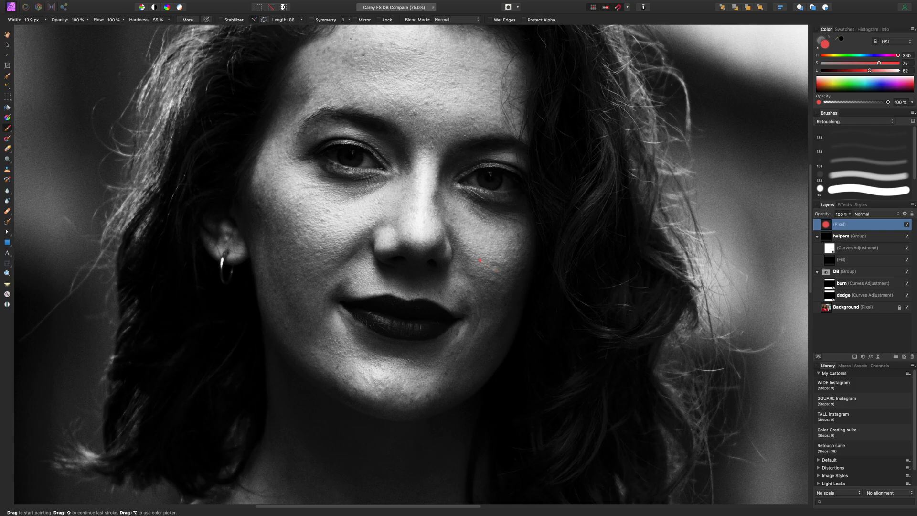
{"action": "scroll", "coordinate": [501, 267], "scroll_direction": "down", "scroll_amount": 2}
{"action": "scroll", "coordinate": [502, 267], "scroll_direction": "right", "scroll_amount": 2}
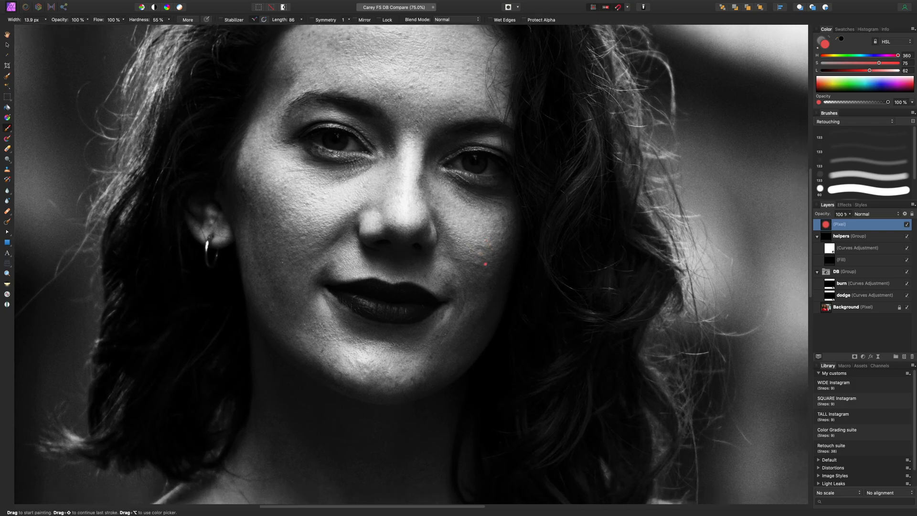
{"action": "mouse_move", "coordinate": [477, 247]}
{"action": "left_mouse_down"}
{"action": "mouse_move", "coordinate": [487, 260]}
{"action": "mouse_move", "coordinate": [458, 263]}
{"action": "left_mouse_up"}
{"action": "key", "text": "super+z"}
{"action": "key", "text": "super+z"}
Circle the dark patch at the temple and draw an arrow from the background toward the face, undoing both marks.
{"action": "key", "text": "super+minus"}
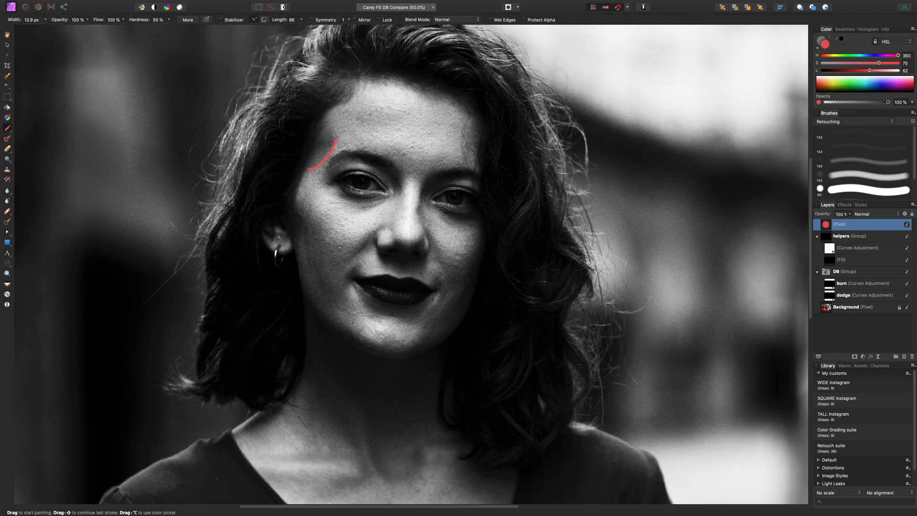
{"action": "left_click_drag", "start_coordinate": [325, 121], "coordinate": [304, 169]}
{"action": "mouse_move", "coordinate": [114, 49]}
{"action": "left_mouse_down"}
{"action": "mouse_move", "coordinate": [164, 76]}
{"action": "mouse_move", "coordinate": [181, 110]}
{"action": "left_mouse_up"}
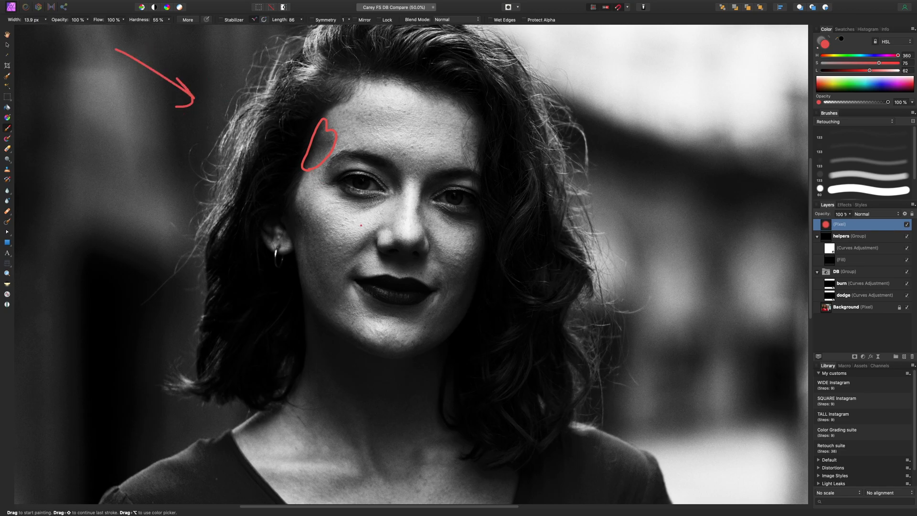
{"action": "key", "text": "super+z"}
{"action": "key", "text": "super+z"}
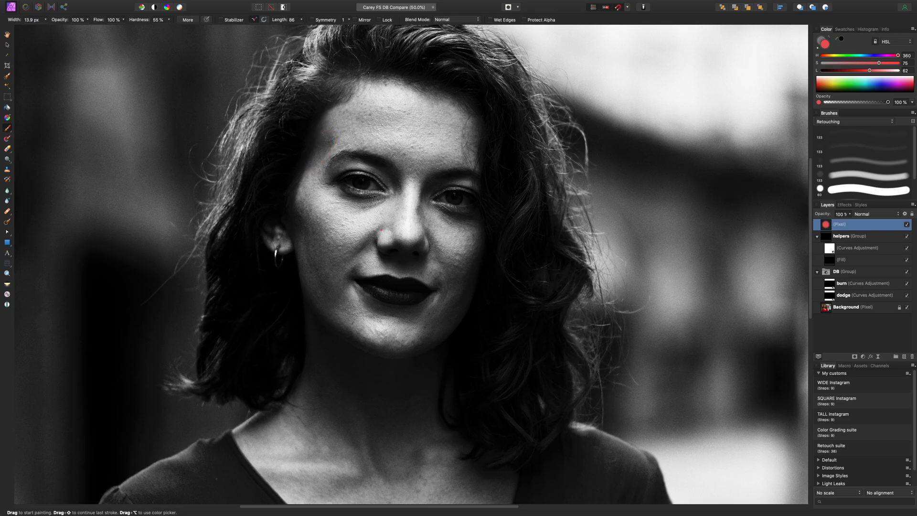
Mark the uneven tones under both eyes, along the chin and on the lit cheek's outer edge in red.
{"action": "mouse_move", "coordinate": [439, 219]}
{"action": "left_mouse_down"}
{"action": "mouse_move", "coordinate": [464, 233]}
{"action": "mouse_move", "coordinate": [452, 215]}
{"action": "left_mouse_up"}
{"action": "mouse_move", "coordinate": [385, 200]}
{"action": "left_mouse_down"}
{"action": "mouse_move", "coordinate": [364, 209]}
{"action": "mouse_move", "coordinate": [385, 202]}
{"action": "left_mouse_up"}
{"action": "mouse_move", "coordinate": [382, 345]}
{"action": "left_mouse_down"}
{"action": "mouse_move", "coordinate": [377, 331]}
{"action": "mouse_move", "coordinate": [436, 341]}
{"action": "left_mouse_up"}
{"action": "mouse_move", "coordinate": [339, 294]}
{"action": "left_mouse_down"}
{"action": "mouse_move", "coordinate": [324, 252]}
{"action": "mouse_move", "coordinate": [312, 252]}
{"action": "mouse_move", "coordinate": [311, 278]}
{"action": "mouse_move", "coordinate": [309, 236]}
{"action": "mouse_move", "coordinate": [309, 265]}
{"action": "mouse_move", "coordinate": [344, 297]}
{"action": "left_mouse_up"}
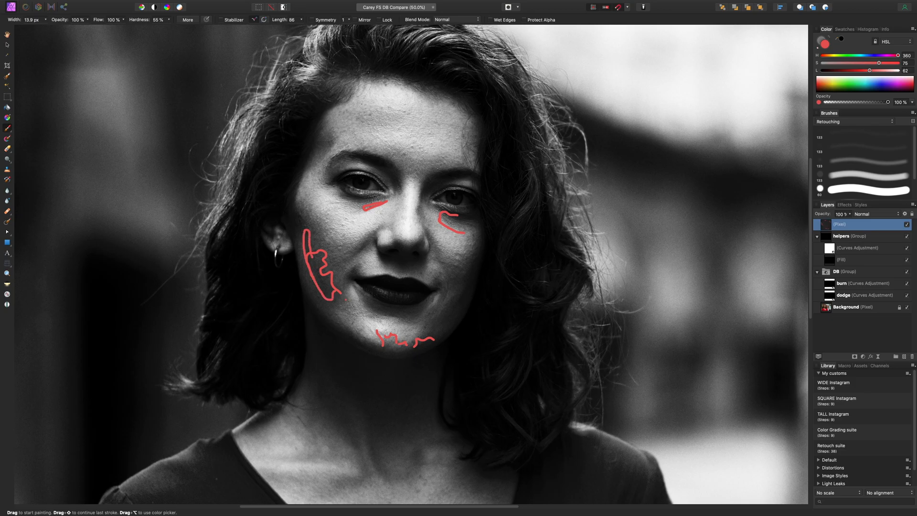
Undo the cheek outline and try further red marks along the cheek's outer edge, undoing each one.
{"action": "key", "text": "super+z"}
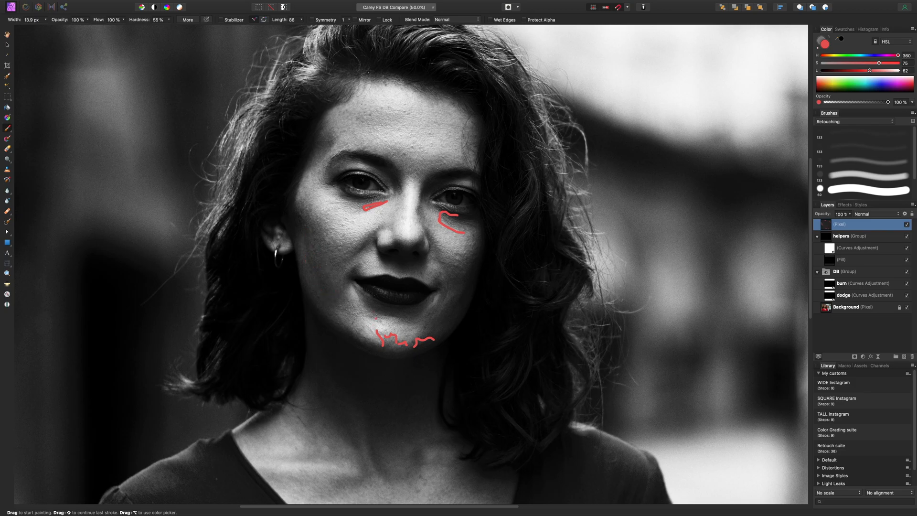
{"action": "mouse_move", "coordinate": [304, 235]}
{"action": "left_mouse_down"}
{"action": "mouse_move", "coordinate": [326, 299]}
{"action": "mouse_move", "coordinate": [310, 291]}
{"action": "mouse_move", "coordinate": [299, 261]}
{"action": "mouse_move", "coordinate": [306, 229]}
{"action": "left_mouse_up"}
{"action": "key", "text": "super+z"}
{"action": "mouse_move", "coordinate": [323, 283]}
{"action": "left_mouse_down"}
{"action": "mouse_move", "coordinate": [304, 236]}
{"action": "mouse_move", "coordinate": [308, 282]}
{"action": "mouse_move", "coordinate": [329, 300]}
{"action": "left_mouse_up"}
{"action": "key", "text": "super+z"}
Outline the forehead and eye area, hatch the dark temple in red, and undo all the red marks on the face.
{"action": "mouse_move", "coordinate": [356, 95]}
{"action": "left_mouse_down"}
{"action": "mouse_move", "coordinate": [378, 151]}
{"action": "mouse_move", "coordinate": [319, 195]}
{"action": "mouse_move", "coordinate": [289, 192]}
{"action": "left_mouse_up"}
{"action": "mouse_move", "coordinate": [334, 149]}
{"action": "left_mouse_down"}
{"action": "mouse_move", "coordinate": [313, 161]}
{"action": "mouse_move", "coordinate": [334, 143]}
{"action": "mouse_move", "coordinate": [313, 158]}
{"action": "mouse_move", "coordinate": [319, 125]}
{"action": "left_mouse_up"}
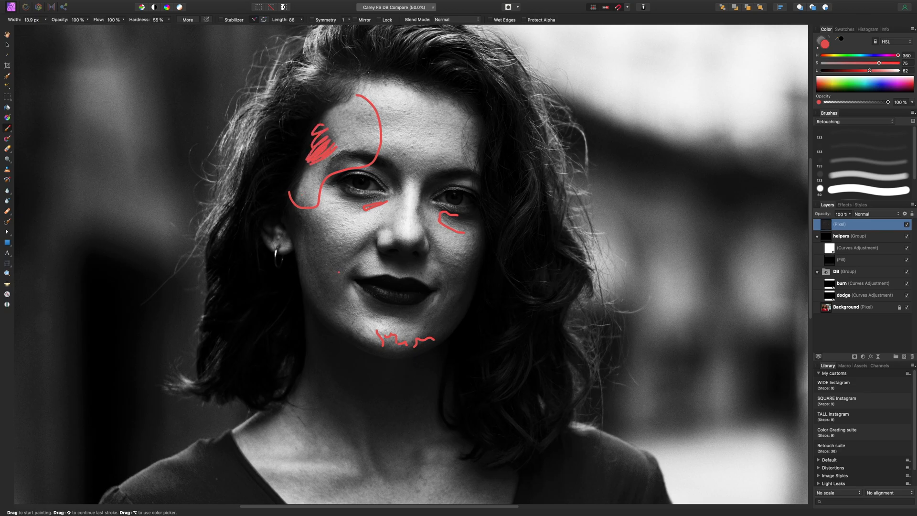
{"action": "key", "text": "super+z"}
{"action": "key", "text": "super+z"}
{"action": "key", "text": "super+z"}
{"action": "key", "text": "super+z"}
{"action": "key", "text": "super+z"}
{"action": "key", "text": "super+z"}
{"action": "key", "text": "super+z"}
{"action": "key", "text": "super+z"}
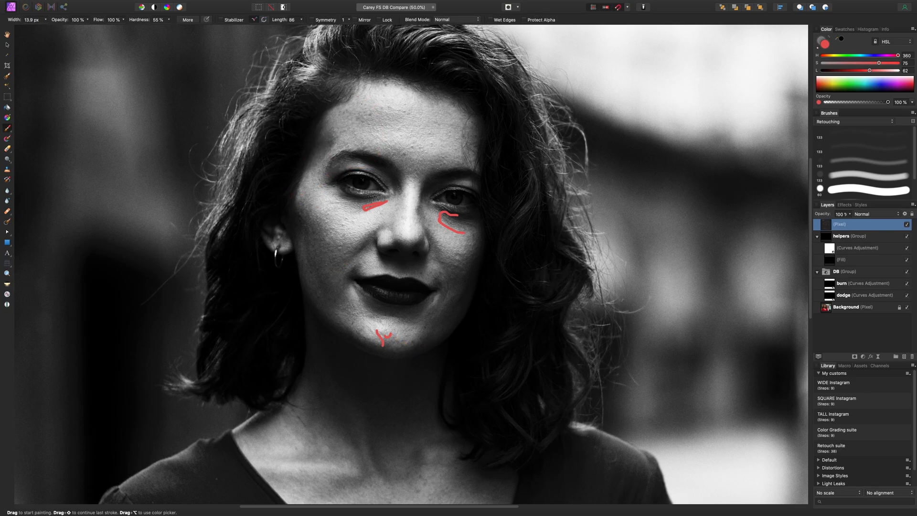
{"action": "key", "text": "super+z"}
Try a red mark on the shaded cheek at 100% zoom, undo it, and delete the pixel layer above the helpers group.
{"action": "key", "text": "super+minus"}
{"action": "key", "text": "super+plus"}
{"action": "key", "text": "super+plus"}
{"action": "key", "text": "super+plus"}
{"action": "scroll", "coordinate": [487, 248], "scroll_direction": "right", "scroll_amount": 3}
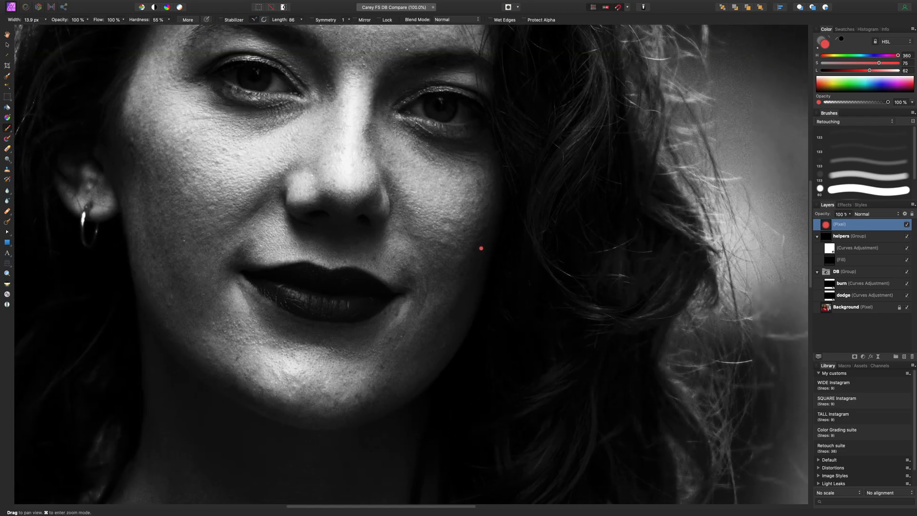
{"action": "left_click_drag", "start_coordinate": [434, 219], "coordinate": [448, 234]}
{"action": "key", "text": "super+z"}
{"action": "key", "text": "super+z"}
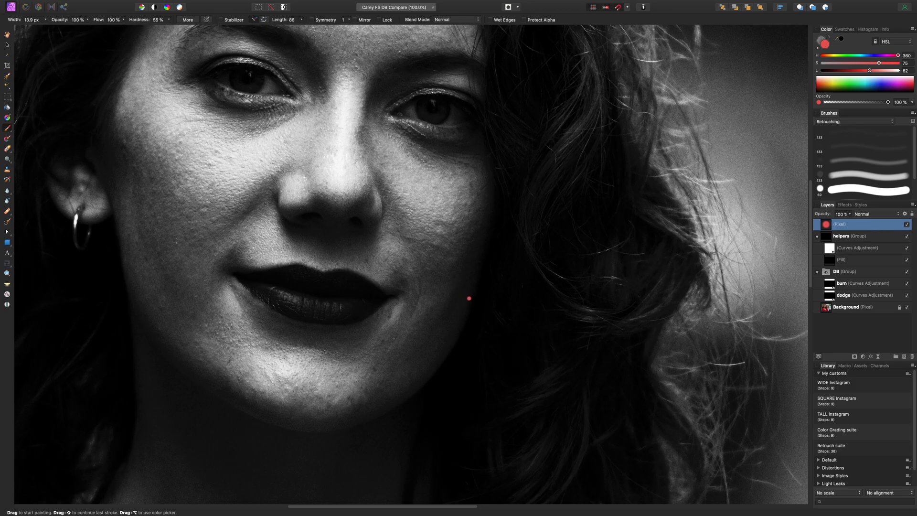
{"action": "key", "text": "super+0"}
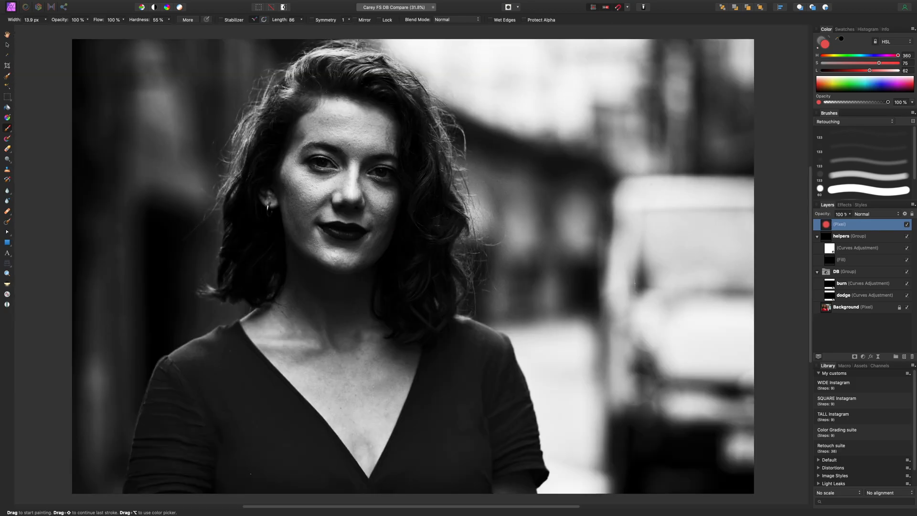
{"action": "key", "text": "Delete"}
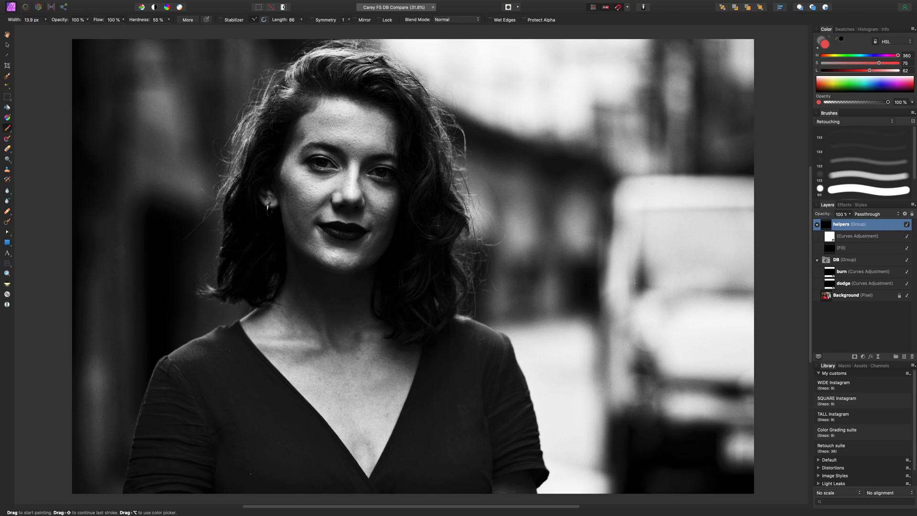
Target the dodge Curves mask and load the soft 133 px Retouching brush with 2% flow and 0% hardness.
{"action": "left_click", "coordinate": [844, 284]}
{"action": "left_click_drag", "start_coordinate": [874, 84], "coordinate": [873, 75]}
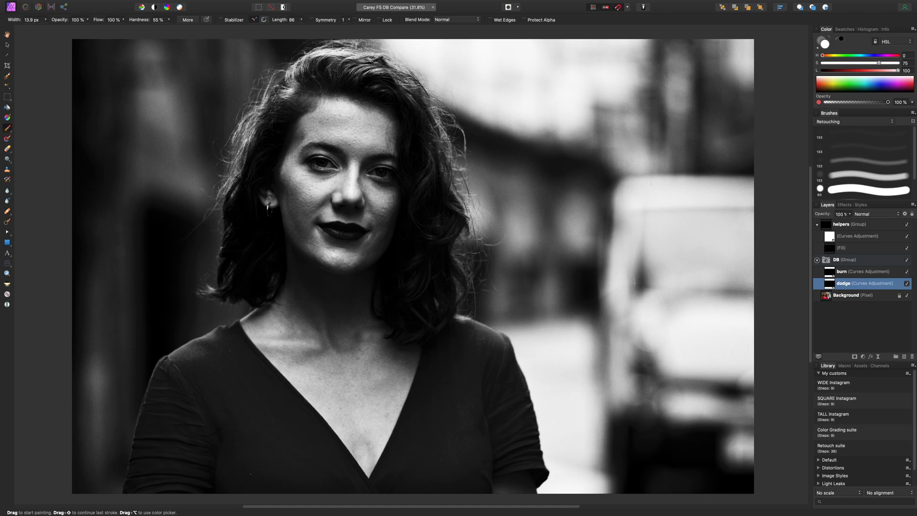
{"action": "key", "text": "bracketright"}
{"action": "key", "text": "bracketright"}
{"action": "key", "text": "bracketright"}
{"action": "key", "text": "bracketright"}
{"action": "key", "text": "bracketright"}
{"action": "key", "text": "bracketright"}
{"action": "key", "text": "bracketright"}
{"action": "key", "text": "bracketright"}
{"action": "key", "text": "bracketright"}
{"action": "key", "text": "bracketright"}
{"action": "key", "text": "super+equal"}
{"action": "left_click_drag", "start_coordinate": [373, 205], "coordinate": [437, 297]}
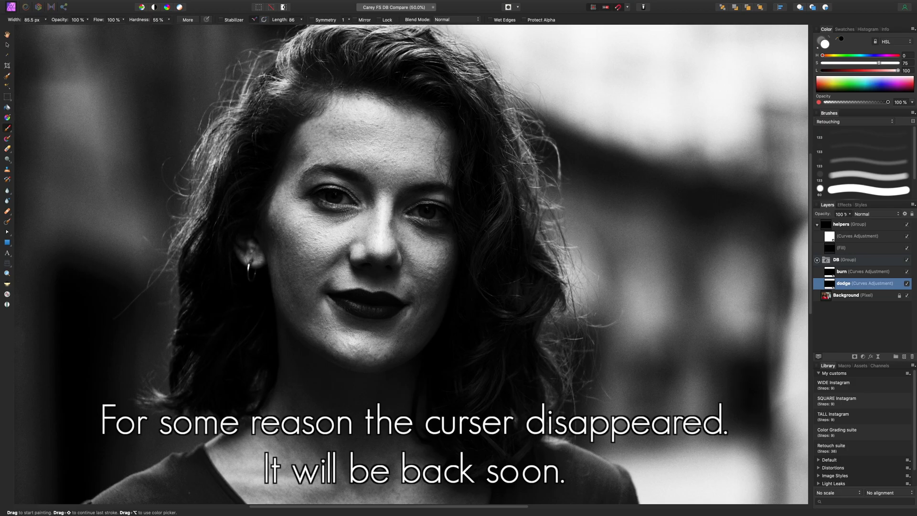
{"action": "left_click", "coordinate": [862, 147]}
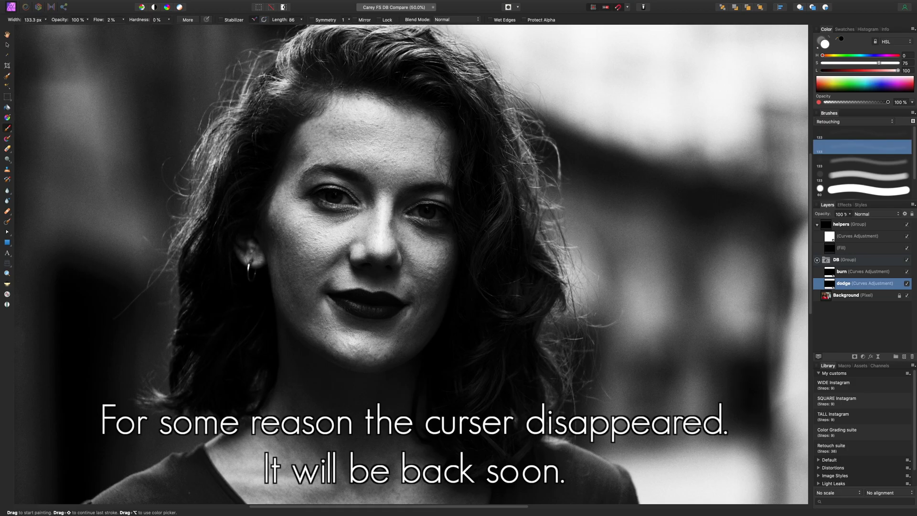
Set the second colour swatch to black and keep white as the active painting colour.
{"action": "left_click", "coordinate": [820, 39]}
{"action": "left_click", "coordinate": [898, 71]}
{"action": "left_click_drag", "start_coordinate": [897, 71], "coordinate": [822, 71]}
{"action": "left_click", "coordinate": [826, 45]}
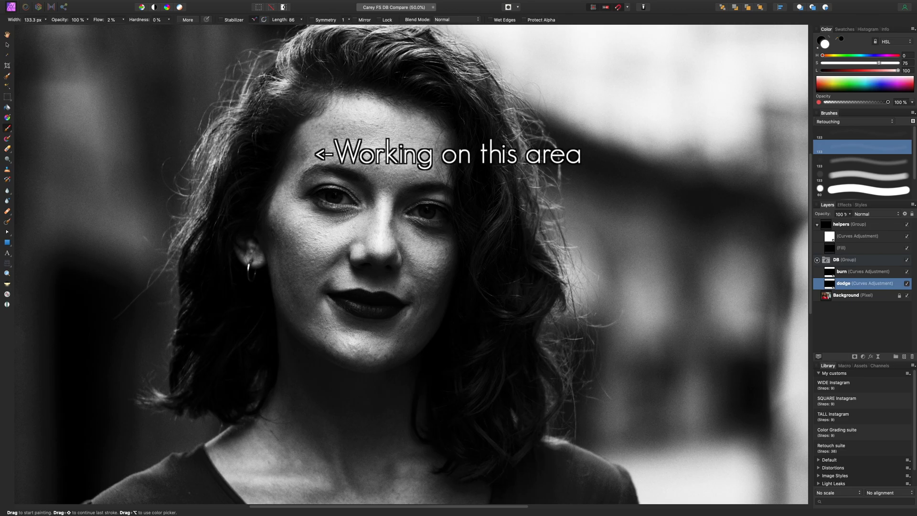
Lighten the dark forehead edge beside the hairline on the dodge mask, using a brush up to about 82 px wide.
{"action": "key", "text": "bracketleft"}
{"action": "key", "text": "bracketleft"}
{"action": "key", "text": "bracketleft"}
{"action": "key", "text": "bracketleft"}
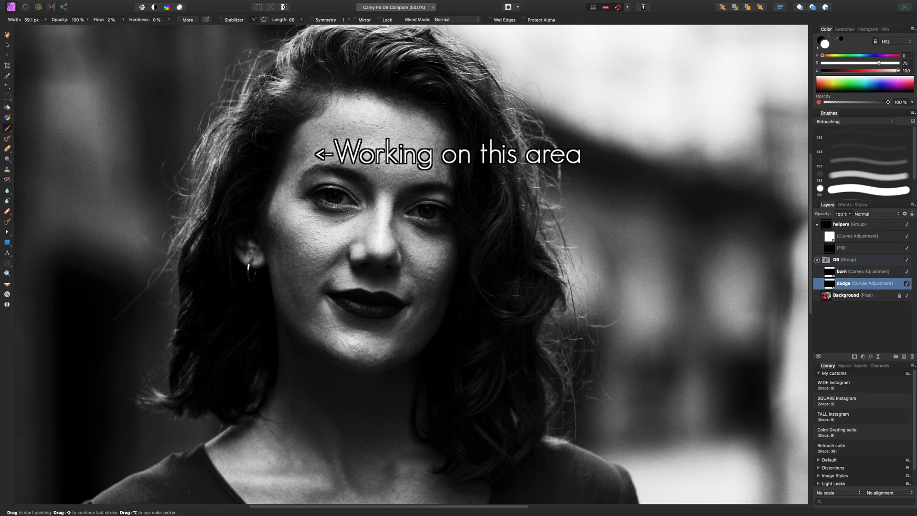
{"action": "key", "text": "bracketright"}
{"action": "key", "text": "bracketright"}
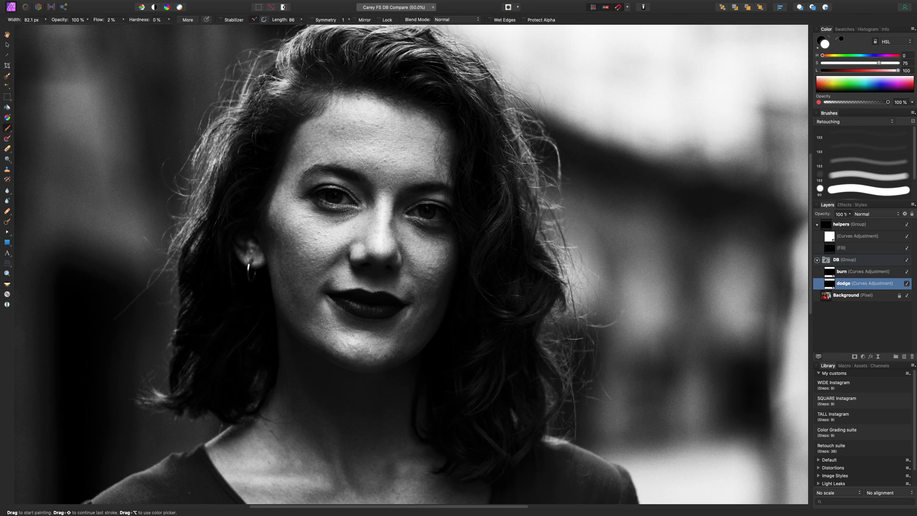
Compare the black-and-white view with and without the dodge Curves.
{"action": "left_click", "coordinate": [907, 283]}
{"action": "left_click", "coordinate": [906, 283]}
{"action": "left_click", "coordinate": [906, 284]}
{"action": "left_click", "coordinate": [906, 283]}
Hide the helpers group and compare the dodge Curves on and off in colour, zoomed out and at 75%.
{"action": "left_click", "coordinate": [907, 224]}
{"action": "key", "text": "super+minus"}
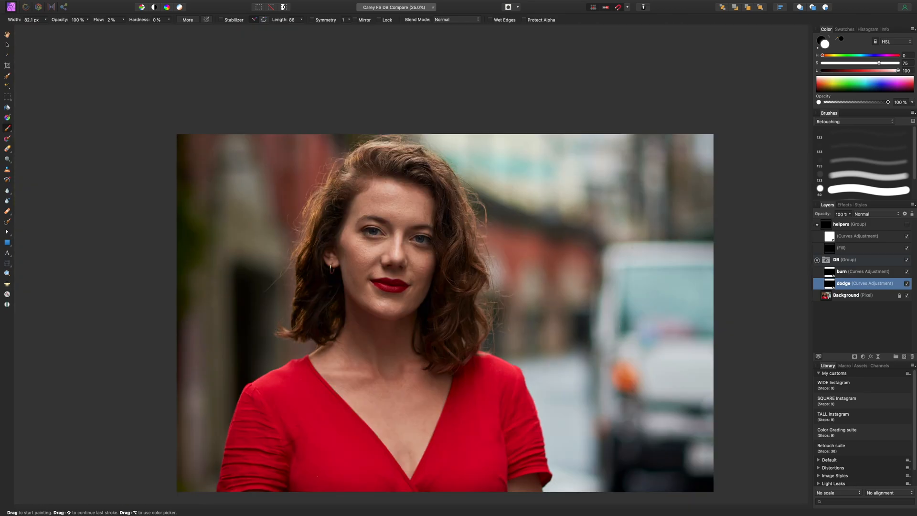
{"action": "left_click", "coordinate": [907, 284]}
{"action": "left_click", "coordinate": [906, 283]}
{"action": "left_click", "coordinate": [907, 283]}
{"action": "left_click", "coordinate": [907, 283]}
{"action": "key", "text": "super+plus"}
{"action": "key", "text": "super+plus"}
{"action": "left_click_drag", "start_coordinate": [334, 210], "coordinate": [474, 319]}
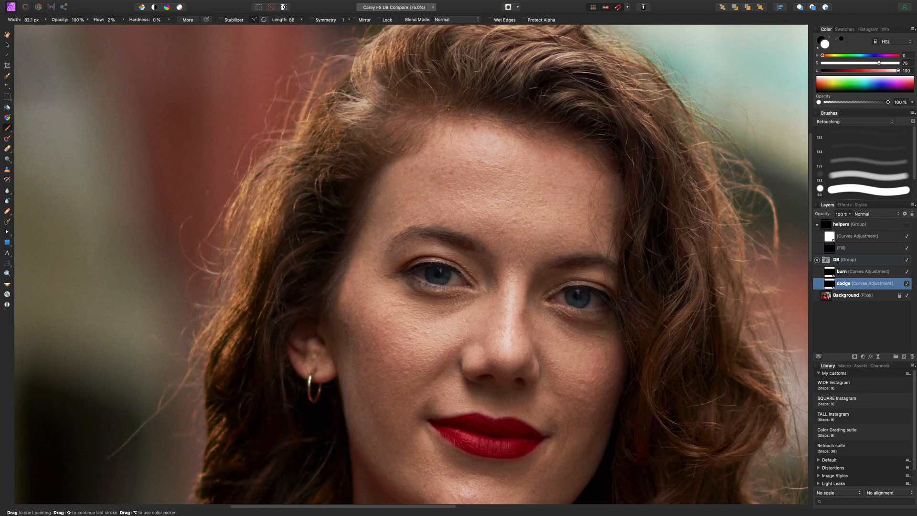
{"action": "left_click", "coordinate": [907, 284]}
{"action": "left_click", "coordinate": [907, 283]}
Check the Luminosity blend mode option for the dodge Curves, keep Normal, and show the helpers group again.
{"action": "left_click", "coordinate": [875, 214]}
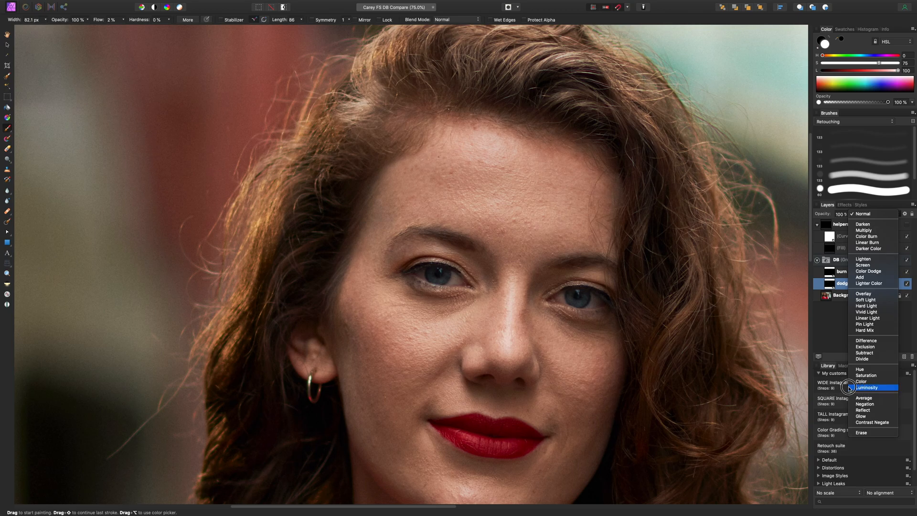
{"action": "left_click", "coordinate": [861, 214]}
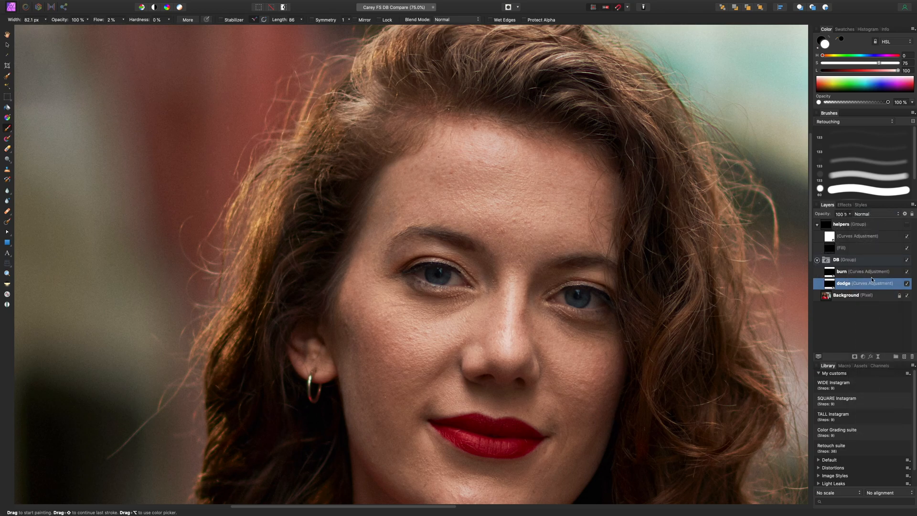
{"action": "left_click", "coordinate": [906, 224]}
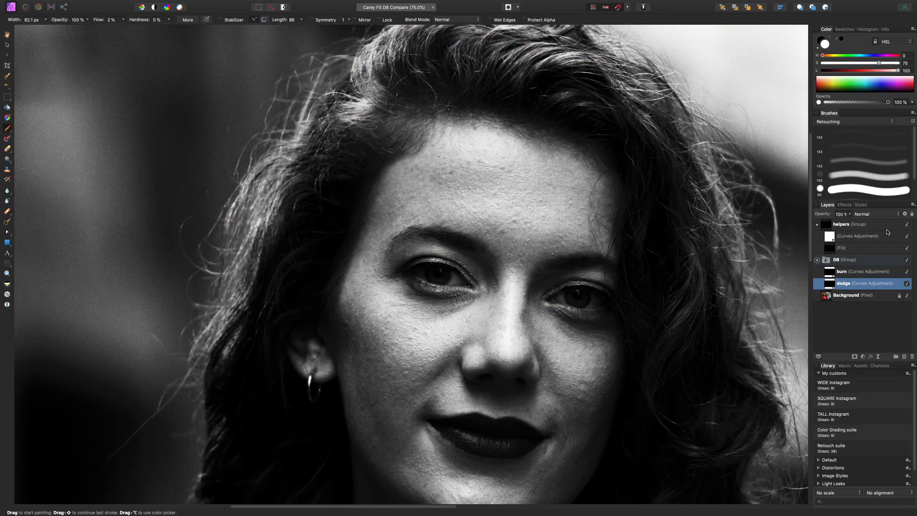
Lighten the dark patch between the nose and the shaded-side eye on the dodge mask with a brush reduced to about 22 px.
{"action": "key", "text": "super+minus"}
{"action": "left_click_drag", "start_coordinate": [662, 302], "coordinate": [598, 218]}
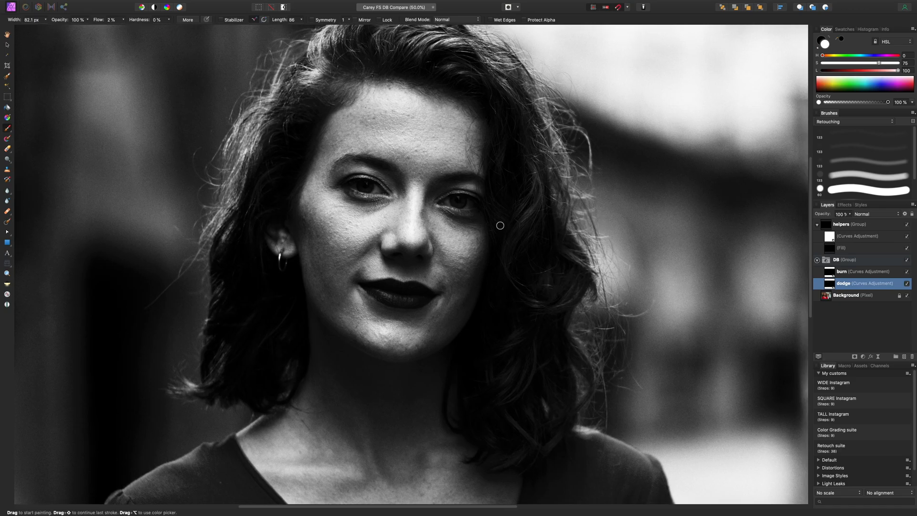
{"action": "key", "text": "bracketleft"}
{"action": "key", "text": "bracketleft"}
{"action": "key", "text": "bracketleft"}
{"action": "scroll", "coordinate": [436, 211], "scroll_direction": "up", "scroll_amount": 3}
{"action": "key", "text": "bracketleft"}
{"action": "key", "text": "bracketleft"}
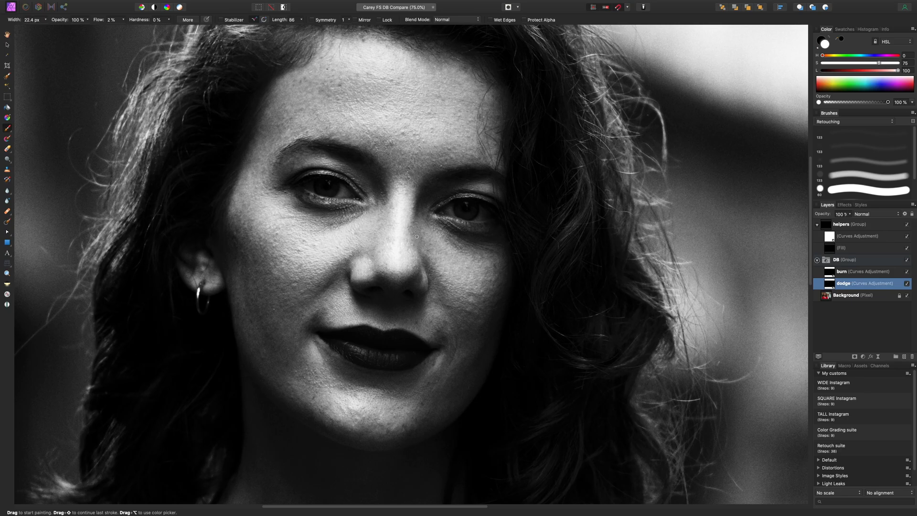
Darken the bright tones between the nose and the shaded-side eye on the burn mask with a brush about 32 px wide.
{"action": "left_click", "coordinate": [860, 273]}
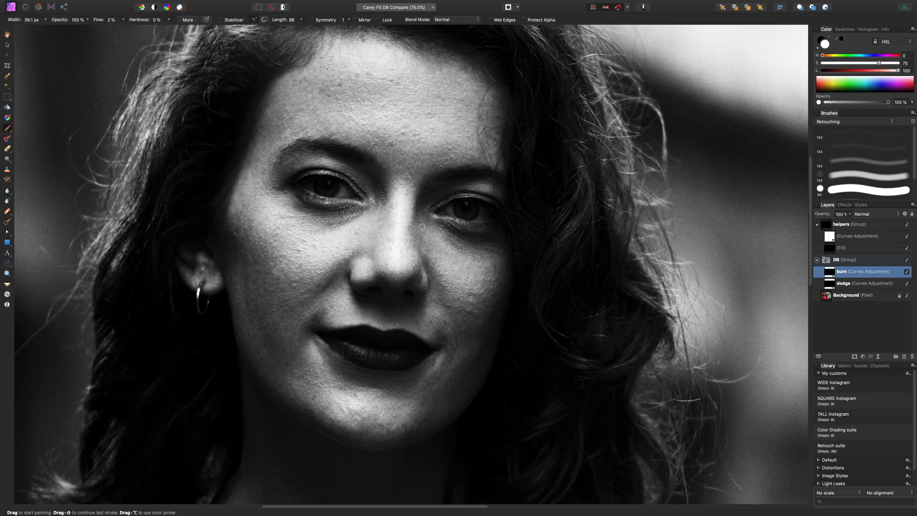
{"action": "key", "text": "bracketleft"}
{"action": "key", "text": "bracketleft"}
{"action": "key", "text": "bracketleft"}
{"action": "key", "text": "bracketleft"}
{"action": "key", "text": "bracketright"}
{"action": "key", "text": "super+minus"}
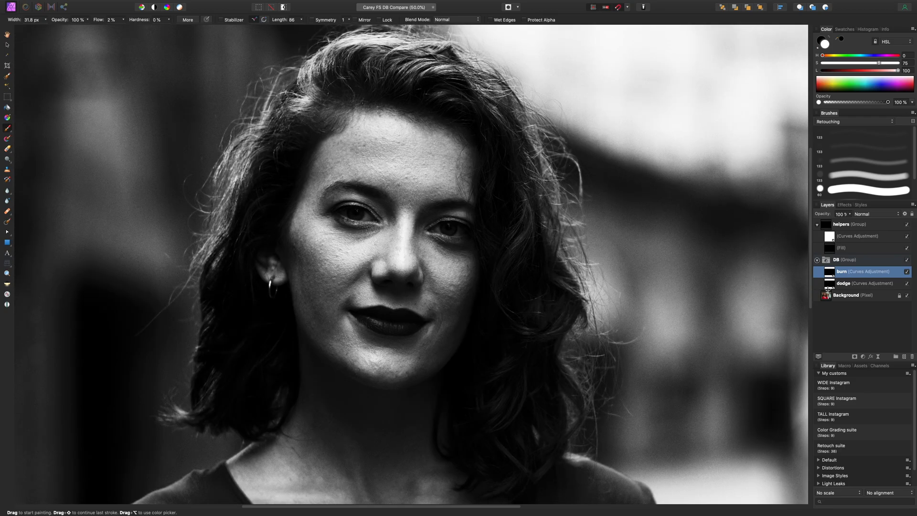
Return to the dodge mask and refine the area beside the nose bridge with a brush about 39 px wide.
{"action": "left_click", "coordinate": [845, 283]}
{"action": "key", "text": "bracketright"}
{"action": "key", "text": "bracketleft"}
{"action": "key", "text": "bracketleft"}
{"action": "key", "text": "bracketleft"}
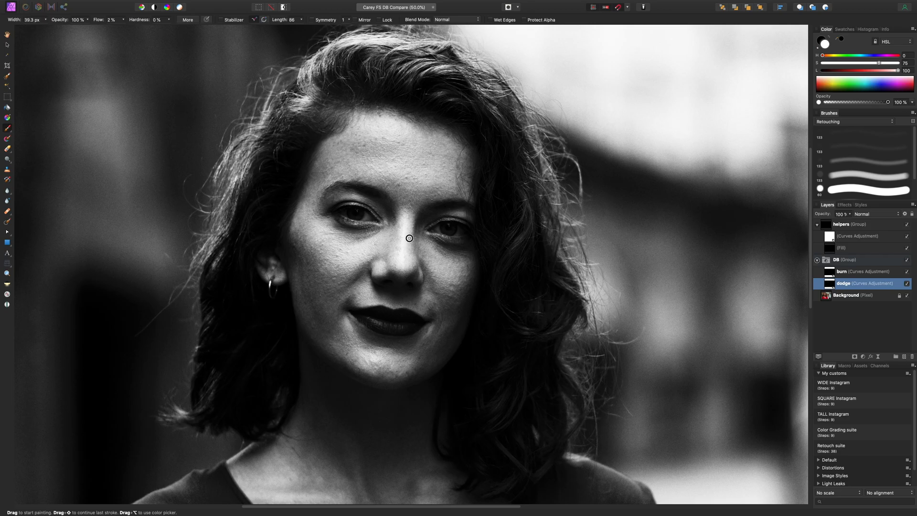
Compare the black-and-white portrait with and without the DB group, close up and fitted to the window.
{"action": "left_click", "coordinate": [909, 261]}
{"action": "left_click", "coordinate": [909, 261]}
{"action": "left_click", "coordinate": [908, 261]}
{"action": "left_click", "coordinate": [908, 261]}
{"action": "left_click", "coordinate": [909, 260]}
{"action": "key", "text": "super+0"}
{"action": "left_click", "coordinate": [909, 260]}
{"action": "left_click", "coordinate": [908, 260]}
{"action": "left_click", "coordinate": [909, 260]}
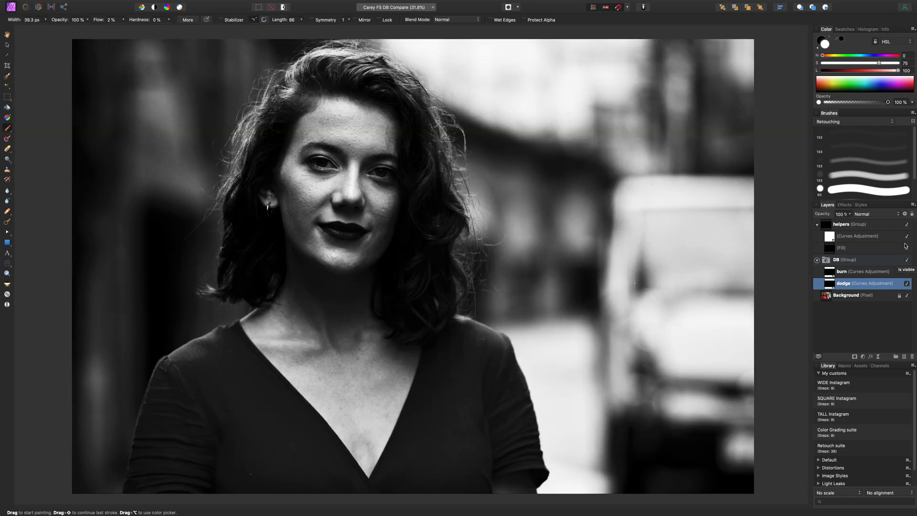
Hide the helpers group and compare the whole colour portrait with and without the DB group.
{"action": "left_click", "coordinate": [907, 224]}
{"action": "left_click", "coordinate": [908, 260]}
{"action": "left_click", "coordinate": [908, 260]}
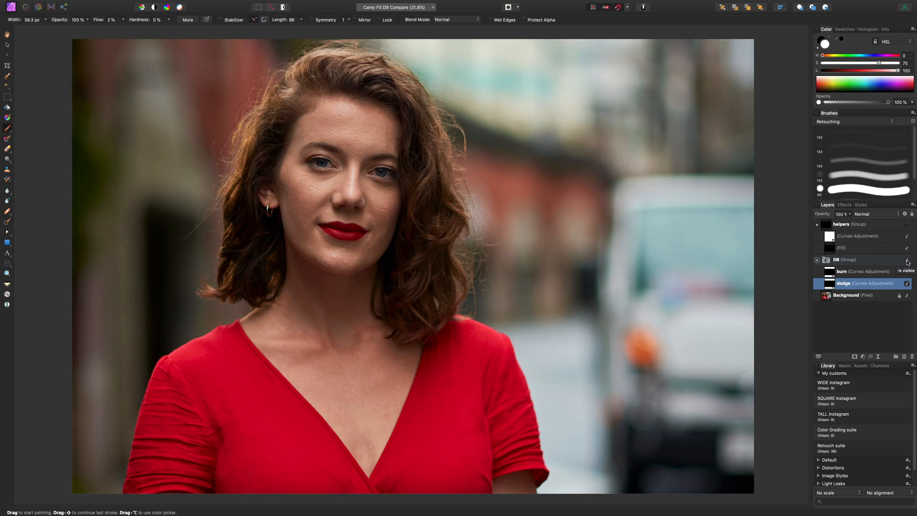
{"action": "left_click", "coordinate": [908, 261]}
{"action": "left_click", "coordinate": [908, 261]}
{"action": "left_click", "coordinate": [908, 260]}
{"action": "left_click", "coordinate": [908, 260]}
Show the helpers group and darken the lit cheek's outer edge below the ear on the burn mask, using a brush up to about 120 px.
{"action": "left_click", "coordinate": [906, 226]}
{"action": "key", "text": "super+equal"}
{"action": "key", "text": "super+equal"}
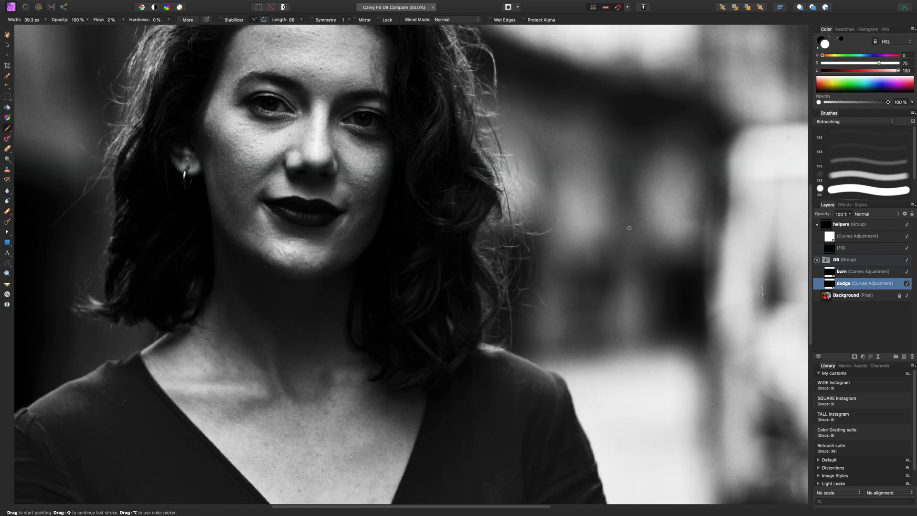
{"action": "left_click_drag", "start_coordinate": [414, 221], "coordinate": [536, 297]}
{"action": "key", "text": "super+minus"}
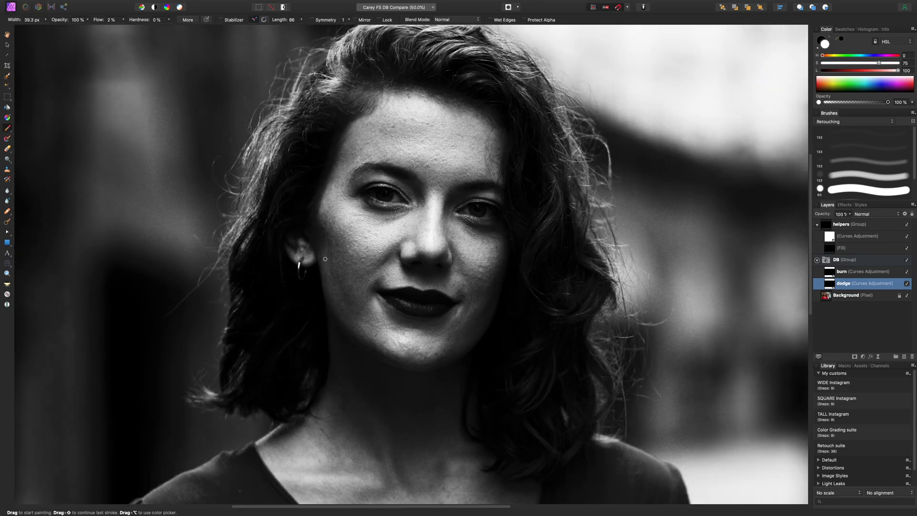
{"action": "left_click", "coordinate": [862, 272]}
{"action": "key", "text": "bracketright"}
{"action": "key", "text": "bracketright"}
{"action": "key", "text": "bracketright"}
{"action": "key", "text": "bracketright"}
{"action": "key", "text": "bracketright"}
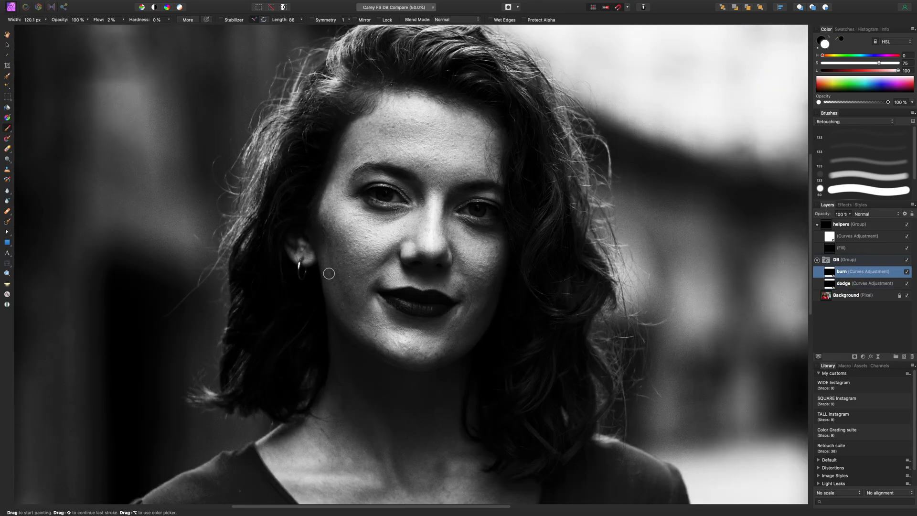
{"action": "key", "text": "bracketleft"}
{"action": "key", "text": "bracketleft"}
{"action": "key", "text": "bracketleft"}
Lighten the dark tones along the lower lit cheek and jaw on the dodge mask, varying the brush size and ending at 66 px.
{"action": "left_click", "coordinate": [865, 284]}
{"action": "key", "text": "bracketright"}
{"action": "key", "text": "bracketright"}
{"action": "key", "text": "bracketright"}
{"action": "key", "text": "bracketright"}
{"action": "left_click_drag", "start_coordinate": [348, 300], "coordinate": [348, 306]}
{"action": "key", "text": "bracketleft"}
{"action": "key", "text": "bracketleft"}
{"action": "key", "text": "bracketleft"}
{"action": "key", "text": "bracketleft"}
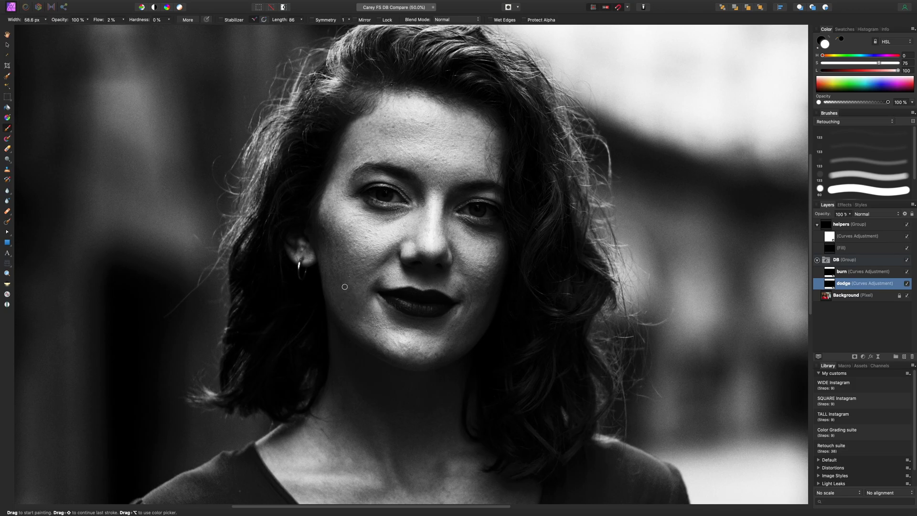
{"action": "key", "text": "bracketright"}
{"action": "key", "text": "bracketright"}
{"action": "key", "text": "bracketright"}
{"action": "key", "text": "bracketright"}
{"action": "key", "text": "bracketleft"}
{"action": "key", "text": "bracketleft"}
{"action": "key", "text": "bracketleft"}
{"action": "key", "text": "bracketleft"}
{"action": "key", "text": "bracketleft"}
{"action": "key", "text": "bracketleft"}
{"action": "key", "text": "bracketleft"}
{"action": "key", "text": "bracketright"}
{"action": "key", "text": "bracketright"}
{"action": "key", "text": "bracketright"}
{"action": "key", "text": "bracketright"}
Compare the face with and without the DB group, first in black and white, then in colour with the helpers group hidden.
{"action": "left_click", "coordinate": [908, 261]}
{"action": "left_click", "coordinate": [907, 261]}
{"action": "left_click", "coordinate": [908, 260]}
{"action": "left_click", "coordinate": [908, 259]}
{"action": "left_click", "coordinate": [907, 225]}
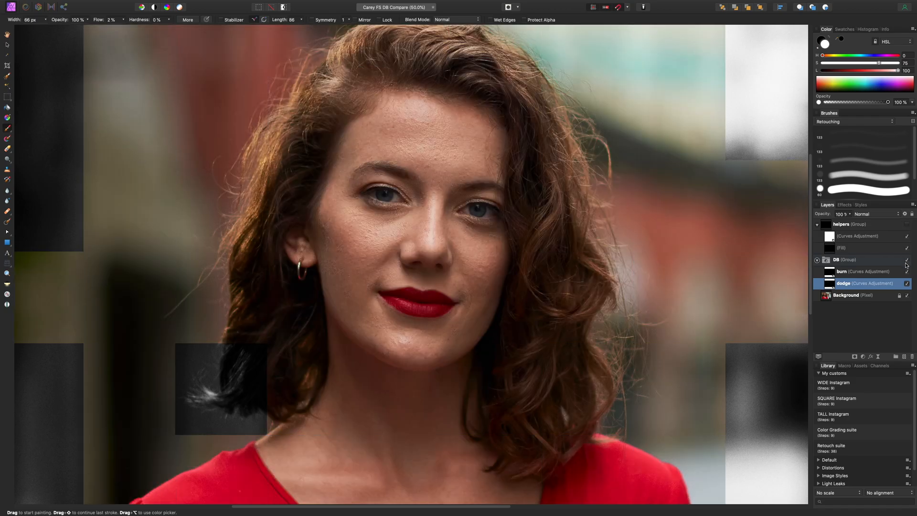
{"action": "left_click", "coordinate": [908, 259]}
{"action": "left_click", "coordinate": [907, 259]}
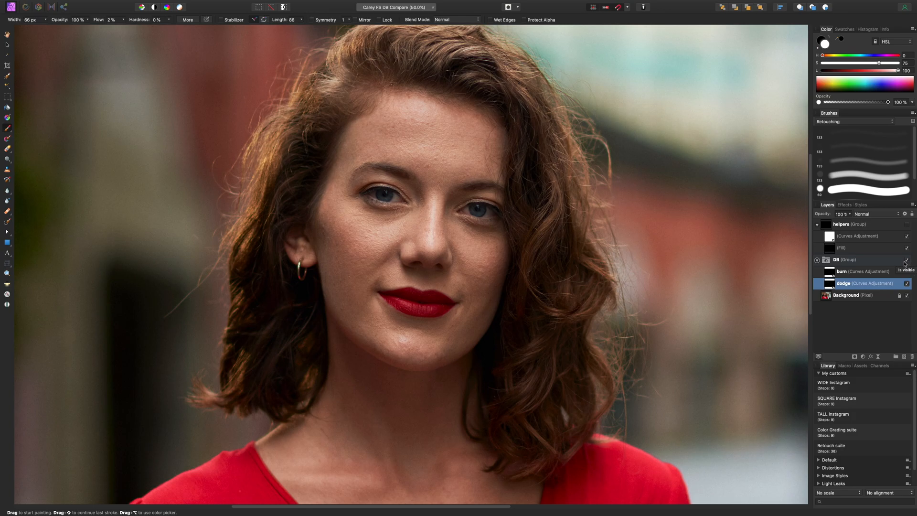
Inspect the painted dodge and burn masks on their own, and return to the image with the DB group selected.
{"action": "left_click", "coordinate": [830, 285], "text": "alt"}
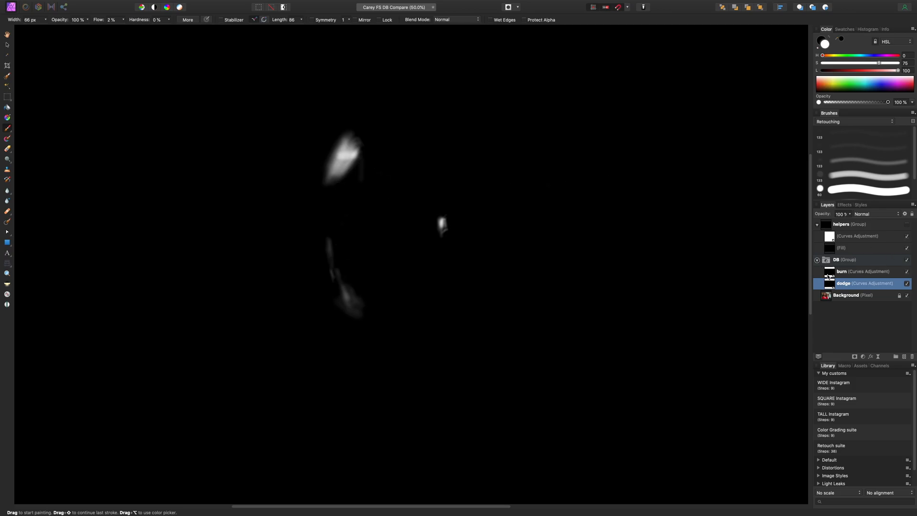
{"action": "left_click", "coordinate": [828, 275], "text": "alt"}
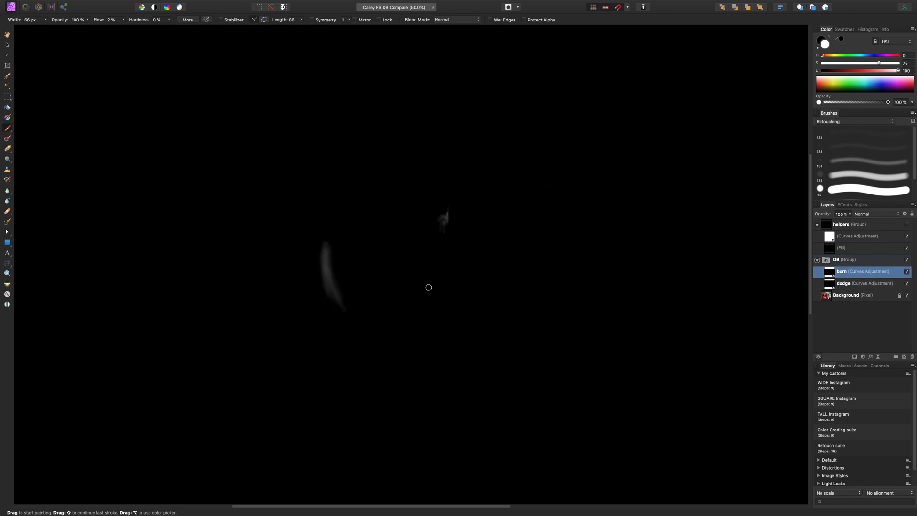
{"action": "left_click", "coordinate": [830, 285], "text": "alt"}
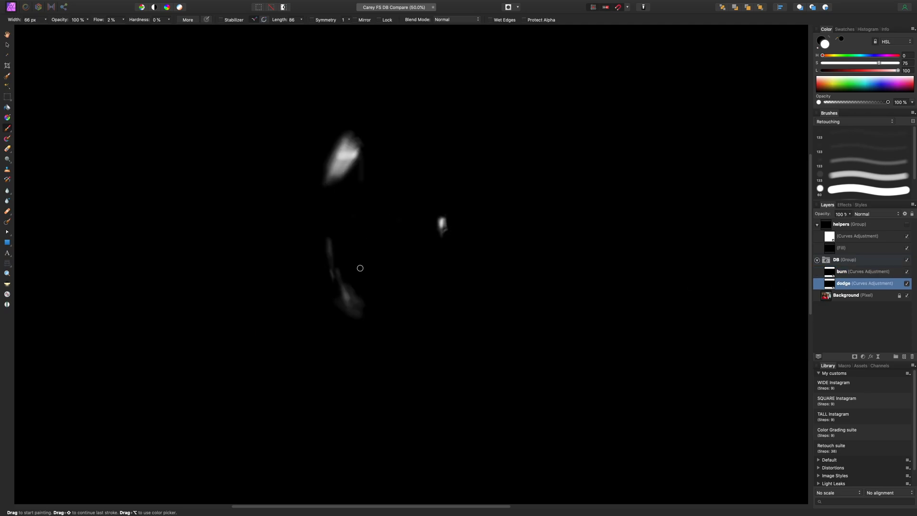
{"action": "left_click", "coordinate": [866, 263]}
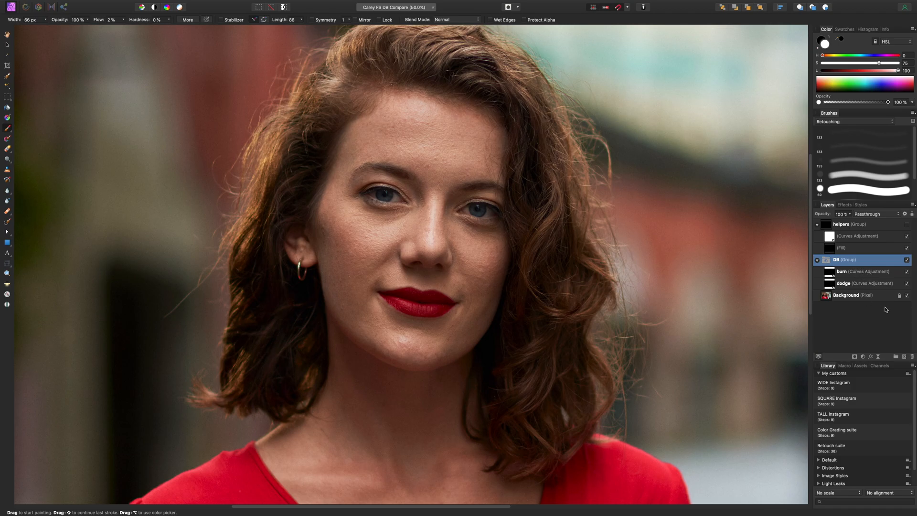
Show the helpers group and select the dodge Curves adjustment for retouching the cheek on the face's shaded side.
{"action": "left_click", "coordinate": [907, 225]}
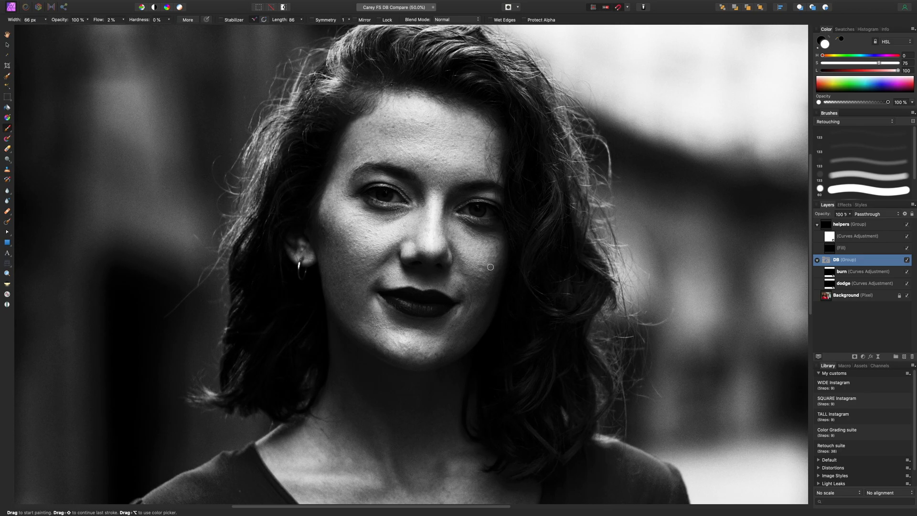
{"action": "key", "text": "super+plus"}
{"action": "key", "text": "super+plus"}
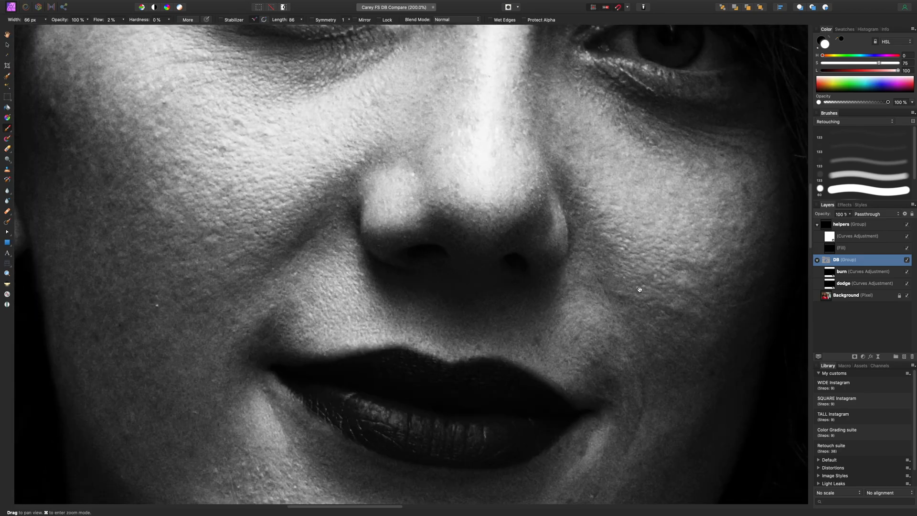
{"action": "left_click_drag", "start_coordinate": [642, 261], "coordinate": [326, 251]}
{"action": "left_click", "coordinate": [842, 283]}
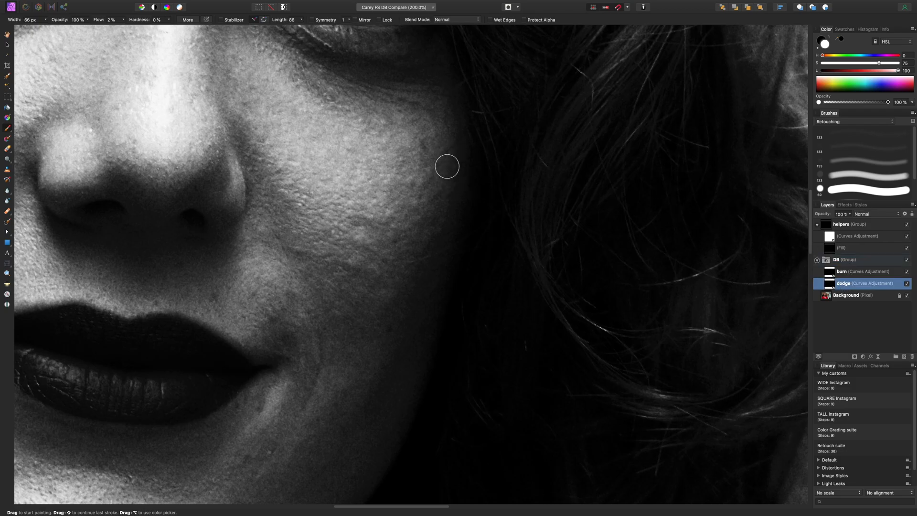
Lighten the small dark spots on the shaded side's outer cheek below the eye on the dodge mask, using brush sizes under 10 px.
{"action": "key", "text": "bracketleft"}
{"action": "key", "text": "bracketleft"}
{"action": "key", "text": "bracketleft"}
{"action": "key", "text": "bracketleft"}
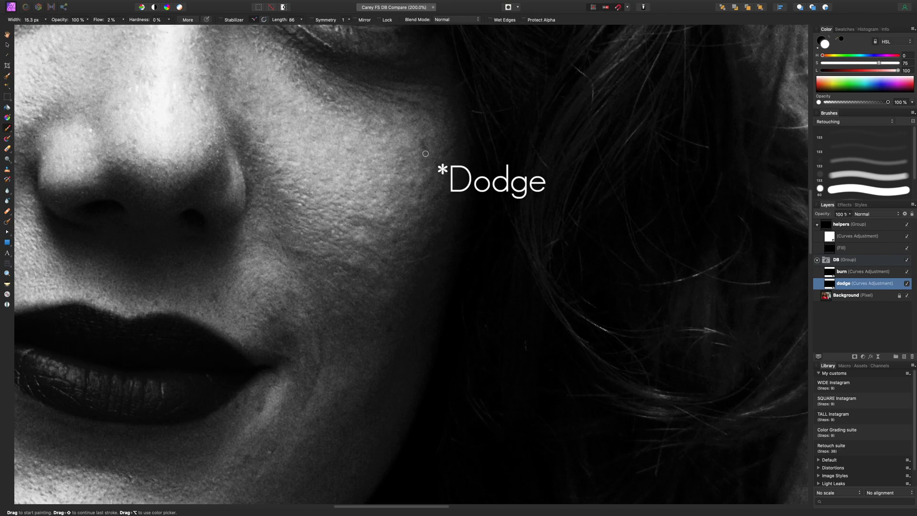
{"action": "key", "text": "bracketleft"}
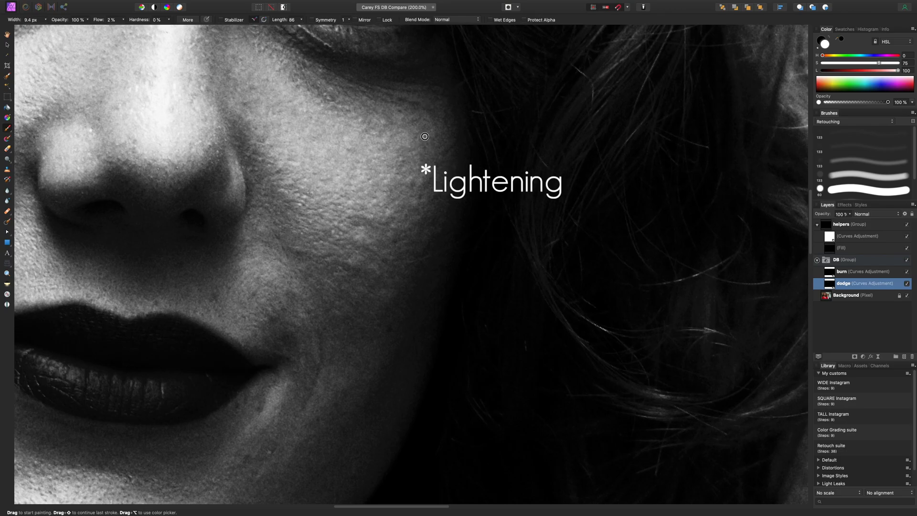
{"action": "key", "text": "bracketleft"}
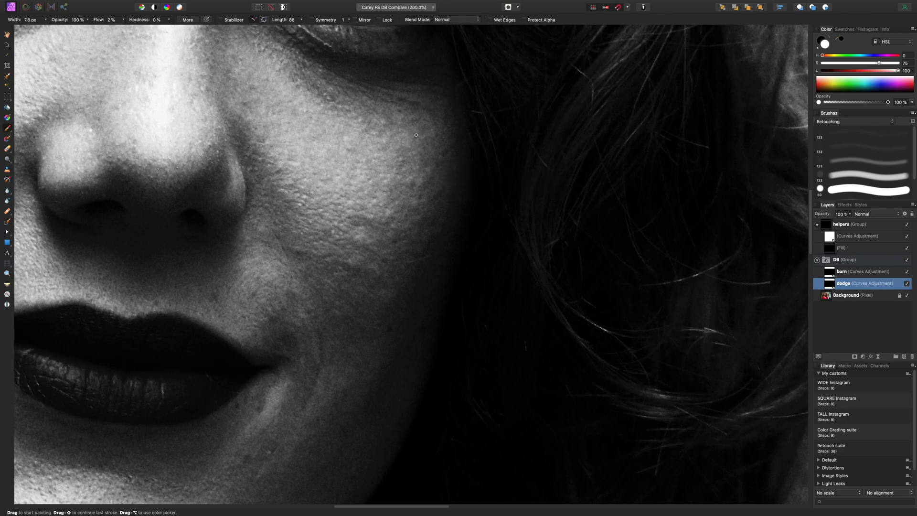
{"action": "key", "text": "bracketleft"}
{"action": "mouse_move", "coordinate": [425, 107]}
{"action": "left_mouse_down"}
{"action": "mouse_move", "coordinate": [432, 115]}
{"action": "mouse_move", "coordinate": [407, 100]}
{"action": "left_mouse_up"}
{"action": "key", "text": "bracketleft"}
{"action": "left_click_drag", "start_coordinate": [444, 148], "coordinate": [440, 153]}
{"action": "key", "text": "bracketleft"}
{"action": "key", "text": "bracketright"}
{"action": "key", "text": "bracketright"}
{"action": "key", "text": "bracketright"}
{"action": "key", "text": "bracketleft"}
{"action": "key", "text": "bracketright"}
{"action": "key", "text": "bracketright"}
{"action": "key", "text": "bracketright"}
{"action": "key", "text": "bracketright"}
{"action": "key", "text": "bracketright"}
{"action": "key", "text": "bracketright"}
{"action": "key", "text": "bracketright"}
{"action": "key", "text": "bracketright"}
{"action": "key", "text": "bracketleft"}
{"action": "key", "text": "bracketleft"}
{"action": "key", "text": "bracketleft"}
{"action": "key", "text": "bracketleft"}
Darken the small bright spots on the same cheek on the burn mask, varying the brush size around 14 px.
{"action": "left_click", "coordinate": [831, 275]}
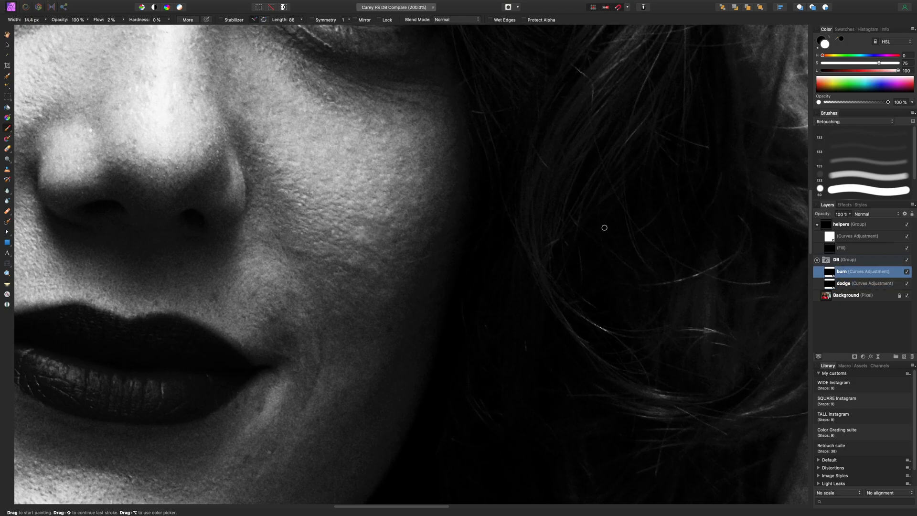
{"action": "key", "text": "bracketleft"}
{"action": "key", "text": "bracketleft"}
{"action": "key", "text": "bracketleft"}
{"action": "key", "text": "bracketright"}
{"action": "key", "text": "bracketright"}
{"action": "key", "text": "bracketright"}
{"action": "key", "text": "bracketright"}
{"action": "key", "text": "bracketright"}
Lighten the dark patches on the lower cheek beside the smile line on the dodge mask, starting with a brush of about 30 px.
{"action": "left_click", "coordinate": [859, 285]}
{"action": "key", "text": "bracketright"}
{"action": "key", "text": "bracketright"}
{"action": "key", "text": "bracketright"}
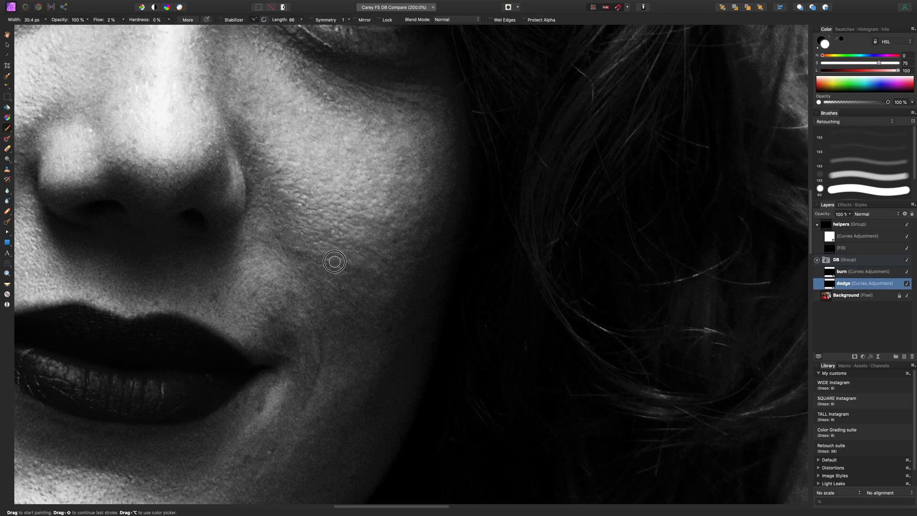
{"action": "key", "text": "bracketleft"}
{"action": "key", "text": "bracketleft"}
{"action": "key", "text": "bracketleft"}
{"action": "key", "text": "bracketleft"}
{"action": "key", "text": "bracketleft"}
{"action": "key", "text": "bracketleft"}
{"action": "key", "text": "bracketleft"}
{"action": "key", "text": "bracketright"}
{"action": "left_click_drag", "start_coordinate": [327, 238], "coordinate": [328, 232]}
Lighten the remaining dark tones toward the outer cheek on the dodge mask, varying the brush size around 20 px.
{"action": "key", "text": "bracketleft"}
{"action": "key", "text": "bracketleft"}
{"action": "key", "text": "bracketleft"}
{"action": "key", "text": "bracketright"}
{"action": "key", "text": "bracketright"}
{"action": "key", "text": "bracketright"}
{"action": "key", "text": "bracketright"}
{"action": "key", "text": "bracketright"}
{"action": "key", "text": "bracketleft"}
{"action": "key", "text": "bracketleft"}
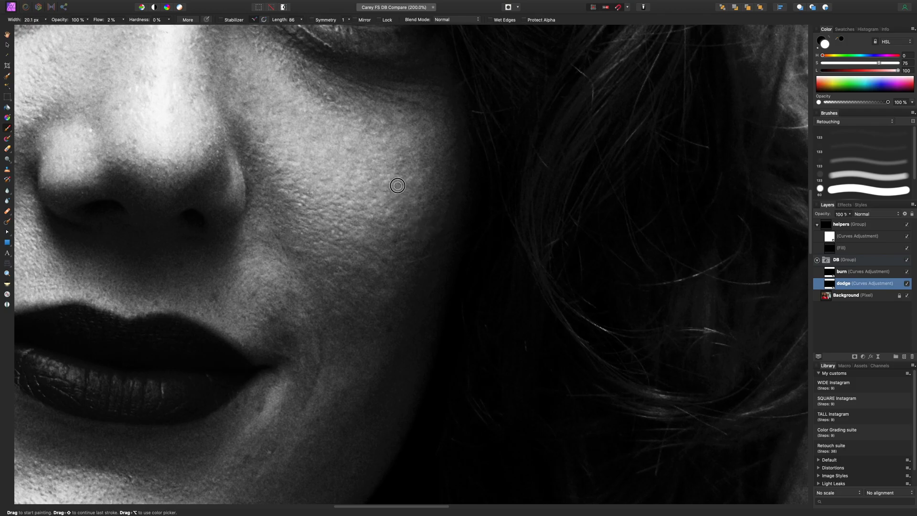
{"action": "key", "text": "bracketleft"}
{"action": "key", "text": "bracketleft"}
{"action": "key", "text": "bracketleft"}
{"action": "key", "text": "bracketleft"}
{"action": "key", "text": "bracketleft"}
{"action": "key", "text": "bracketleft"}
{"action": "key", "text": "bracketleft"}
{"action": "key", "text": "bracketleft"}
Darken the bright spots across the outer cheek on the burn mask, starting at about 13 px and varying the brush size.
{"action": "left_click", "coordinate": [846, 273]}
{"action": "key", "text": "bracketright"}
{"action": "key", "text": "bracketright"}
{"action": "key", "text": "bracketright"}
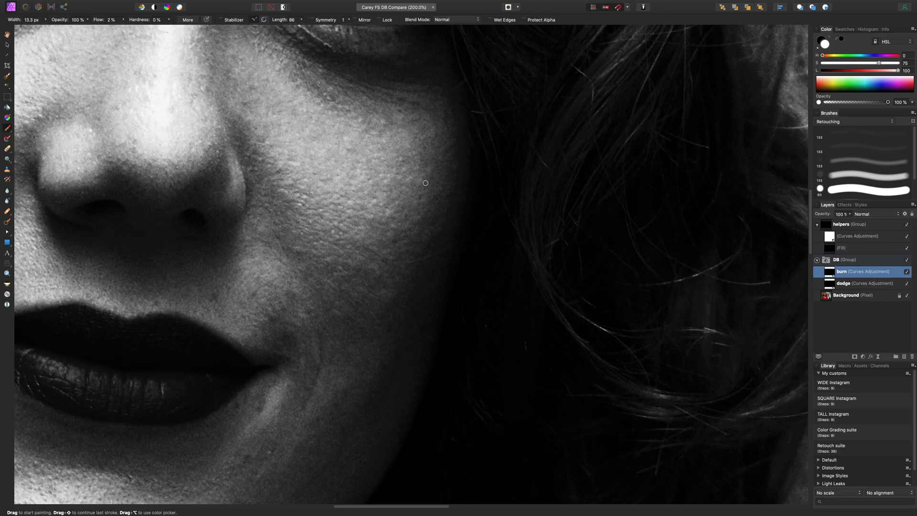
{"action": "key", "text": "bracketleft"}
{"action": "key", "text": "bracketleft"}
{"action": "key", "text": "bracketleft"}
{"action": "key", "text": "bracketleft"}
{"action": "key", "text": "bracketright"}
{"action": "key", "text": "bracketright"}
{"action": "key", "text": "bracketright"}
{"action": "key", "text": "bracketright"}
{"action": "key", "text": "bracketright"}
{"action": "key", "text": "bracketright"}
{"action": "key", "text": "bracketright"}
{"action": "key", "text": "bracketright"}
{"action": "key", "text": "bracketleft"}
{"action": "key", "text": "bracketright"}
{"action": "key", "text": "bracketright"}
{"action": "key", "text": "bracketright"}
{"action": "key", "text": "bracketright"}
{"action": "key", "text": "bracketright"}
{"action": "key", "text": "bracketright"}
{"action": "key", "text": "bracketleft"}
{"action": "key", "text": "bracketleft"}
{"action": "key", "text": "bracketleft"}
{"action": "key", "text": "bracketleft"}
{"action": "key", "text": "bracketleft"}
{"action": "key", "text": "bracketleft"}
{"action": "key", "text": "bracketleft"}
{"action": "key", "text": "bracketleft"}
{"action": "key", "text": "bracketleft"}
{"action": "key", "text": "bracketleft"}
Lighten the small dark patches across the outer cheek on the dodge mask, starting at about 12 px and varying the brush size.
{"action": "left_click", "coordinate": [845, 285]}
{"action": "key", "text": "bracketleft"}
{"action": "key", "text": "bracketleft"}
{"action": "key", "text": "bracketleft"}
{"action": "key", "text": "bracketleft"}
{"action": "key", "text": "bracketleft"}
{"action": "key", "text": "bracketleft"}
{"action": "key", "text": "bracketleft"}
{"action": "key", "text": "bracketleft"}
{"action": "key", "text": "bracketleft"}
{"action": "key", "text": "bracketleft"}
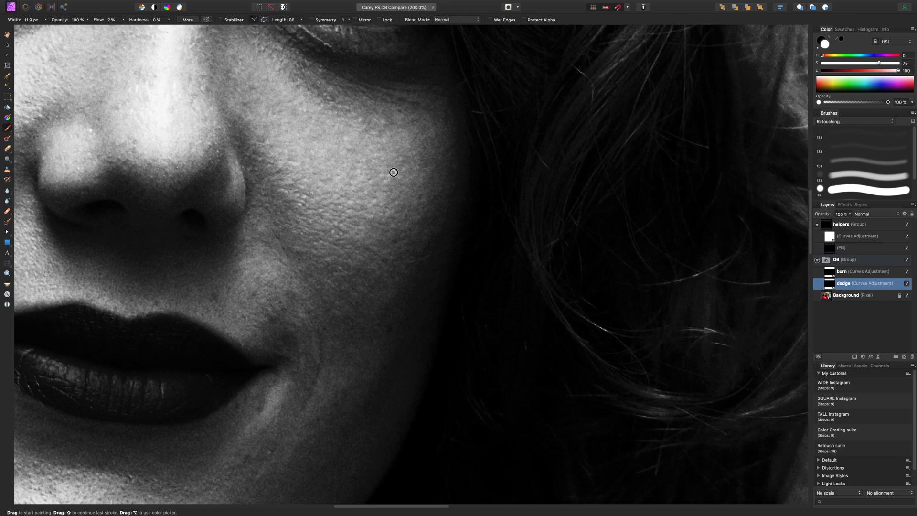
{"action": "key", "text": "bracketleft"}
{"action": "key", "text": "bracketleft"}
{"action": "key", "text": "bracketleft"}
{"action": "key", "text": "bracketright"}
{"action": "key", "text": "bracketright"}
{"action": "key", "text": "bracketright"}
{"action": "key", "text": "bracketright"}
{"action": "key", "text": "bracketright"}
{"action": "key", "text": "bracketright"}
{"action": "key", "text": "bracketright"}
{"action": "key", "text": "bracketright"}
{"action": "key", "text": "bracketright"}
{"action": "key", "text": "bracketright"}
{"action": "key", "text": "bracketright"}
{"action": "key", "text": "bracketright"}
{"action": "key", "text": "bracketright"}
{"action": "key", "text": "bracketright"}
{"action": "key", "text": "bracketright"}
{"action": "key", "text": "bracketright"}
{"action": "key", "text": "bracketright"}
{"action": "key", "text": "bracketright"}
{"action": "key", "text": "bracketright"}
{"action": "key", "text": "bracketright"}
{"action": "key", "text": "bracketright"}
{"action": "key", "text": "bracketleft"}
{"action": "key", "text": "bracketleft"}
{"action": "key", "text": "bracketleft"}
{"action": "key", "text": "bracketleft"}
{"action": "key", "text": "bracketleft"}
{"action": "key", "text": "bracketleft"}
{"action": "key", "text": "bracketleft"}
{"action": "key", "text": "bracketleft"}
{"action": "key", "text": "bracketleft"}
{"action": "key", "text": "bracketleft"}
{"action": "key", "text": "bracketleft"}
{"action": "key", "text": "bracketleft"}
{"action": "key", "text": "bracketleft"}
{"action": "key", "text": "bracketleft"}
{"action": "key", "text": "bracketleft"}
{"action": "key", "text": "bracketleft"}
{"action": "key", "text": "bracketleft"}
{"action": "key", "text": "bracketright"}
{"action": "key", "text": "bracketright"}
{"action": "key", "text": "bracketright"}
{"action": "key", "text": "bracketright"}
{"action": "key", "text": "bracketright"}
{"action": "key", "text": "bracketright"}
{"action": "key", "text": "bracketright"}
{"action": "key", "text": "bracketright"}
{"action": "left_click_drag", "start_coordinate": [412, 209], "coordinate": [422, 207]}
{"action": "key", "text": "bracketleft"}
{"action": "key", "text": "bracketleft"}
{"action": "key", "text": "bracketleft"}
{"action": "key", "text": "bracketleft"}
{"action": "key", "text": "bracketleft"}
{"action": "key", "text": "bracketleft"}
{"action": "key", "text": "bracketleft"}
{"action": "key", "text": "bracketleft"}
{"action": "key", "text": "bracketleft"}
{"action": "key", "text": "bracketleft"}
{"action": "key", "text": "bracketright"}
{"action": "key", "text": "bracketright"}
{"action": "key", "text": "bracketright"}
{"action": "key", "text": "bracketright"}
{"action": "key", "text": "bracketright"}
{"action": "key", "text": "bracketright"}
{"action": "key", "text": "bracketleft"}
Compare the cheek with and without the dodge and burn under the black-and-white view by toggling the DB group's visibility.
{"action": "left_click", "coordinate": [907, 260]}
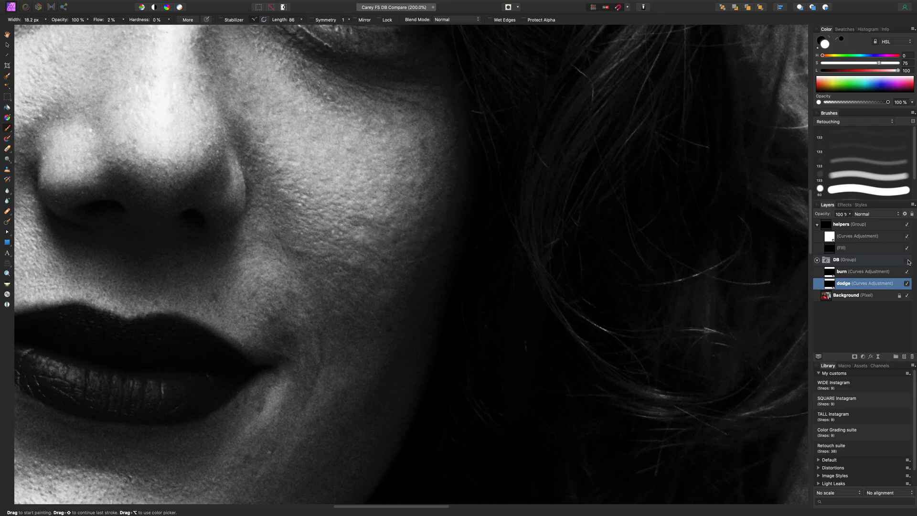
{"action": "scroll", "coordinate": [615, 174], "scroll_direction": "down", "scroll_amount": 5}
{"action": "scroll", "coordinate": [614, 174], "scroll_direction": "right", "scroll_amount": 5}
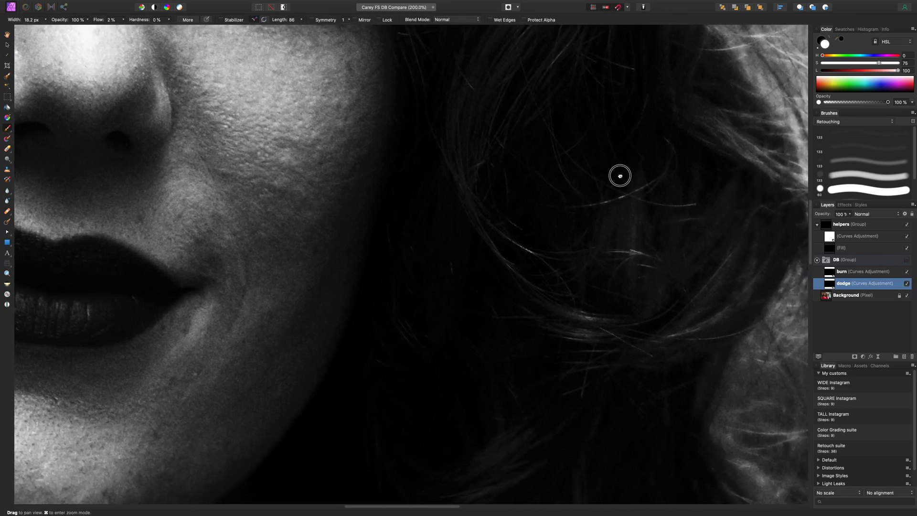
{"action": "left_click", "coordinate": [907, 261]}
{"action": "left_click", "coordinate": [908, 262]}
{"action": "left_click", "coordinate": [907, 261]}
{"action": "left_click", "coordinate": [908, 261]}
{"action": "left_click", "coordinate": [907, 261]}
{"action": "left_click", "coordinate": [907, 261]}
{"action": "left_click", "coordinate": [907, 261]}
{"action": "left_click", "coordinate": [907, 261]}
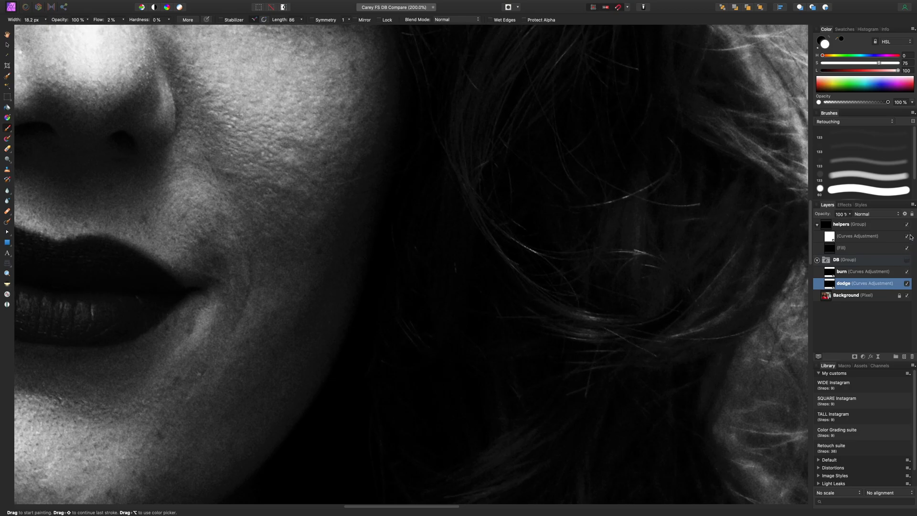
{"action": "left_click", "coordinate": [905, 261]}
Hide the helpers group and compare the lower face in colour with the DB group on and off.
{"action": "key", "text": "super+minus"}
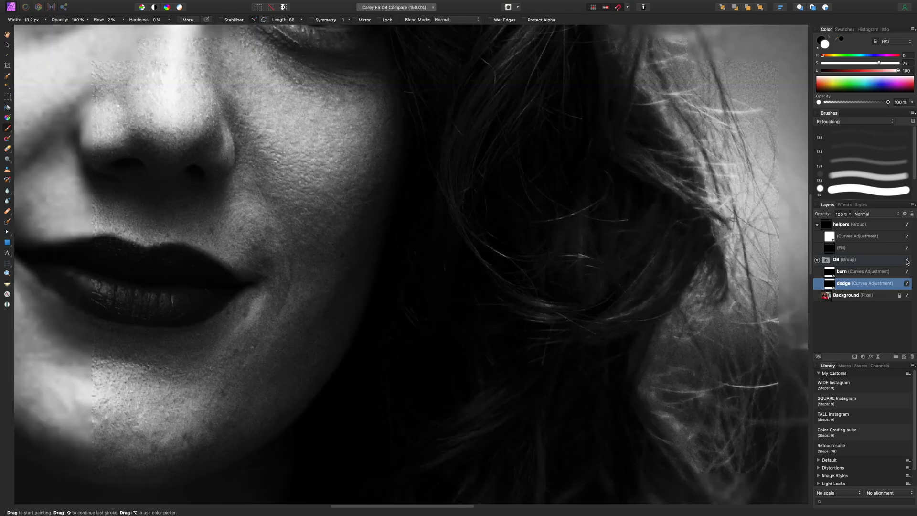
{"action": "left_click", "coordinate": [908, 225]}
{"action": "left_click", "coordinate": [907, 261]}
{"action": "left_click", "coordinate": [908, 261]}
{"action": "left_click", "coordinate": [908, 262]}
{"action": "left_click", "coordinate": [907, 260]}
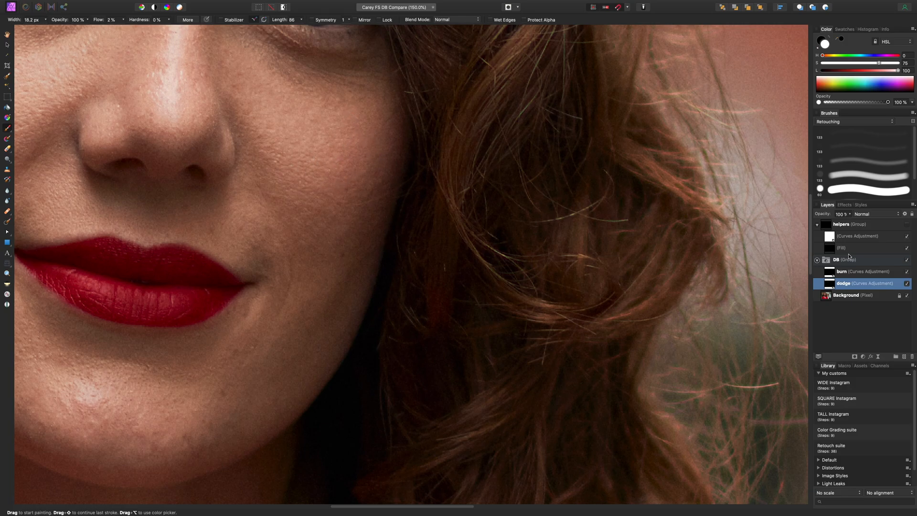
{"action": "left_click", "coordinate": [907, 262]}
{"action": "left_click", "coordinate": [908, 261]}
{"action": "left_click", "coordinate": [908, 261]}
Compare the colour portrait at 100% zoom with the DB group shown and hidden.
{"action": "key", "text": "super+1"}
{"action": "left_click", "coordinate": [908, 261]}
{"action": "left_click", "coordinate": [908, 263]}
{"action": "left_click", "coordinate": [908, 262]}
{"action": "left_click", "coordinate": [907, 262]}
{"action": "left_click", "coordinate": [907, 262]}
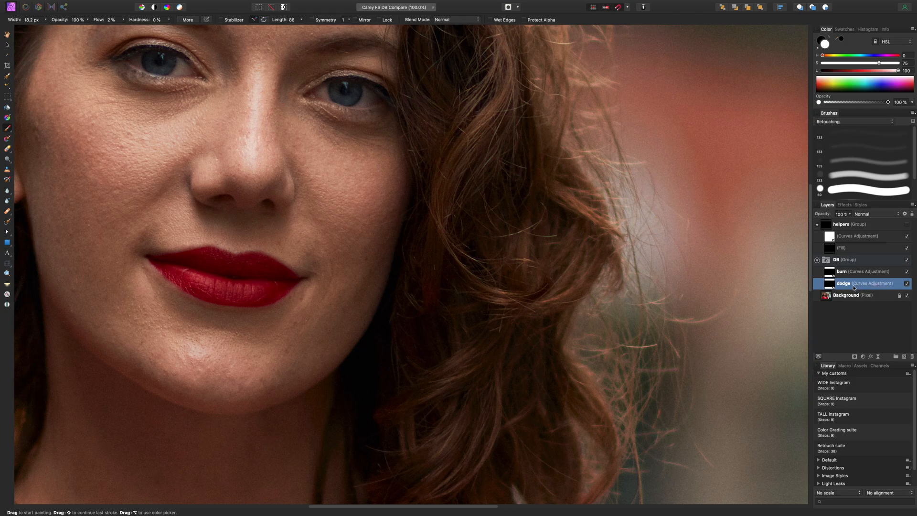
Compare the whole portrait at 10% zoom with the DB group on and off.
{"action": "key", "text": "super+0"}
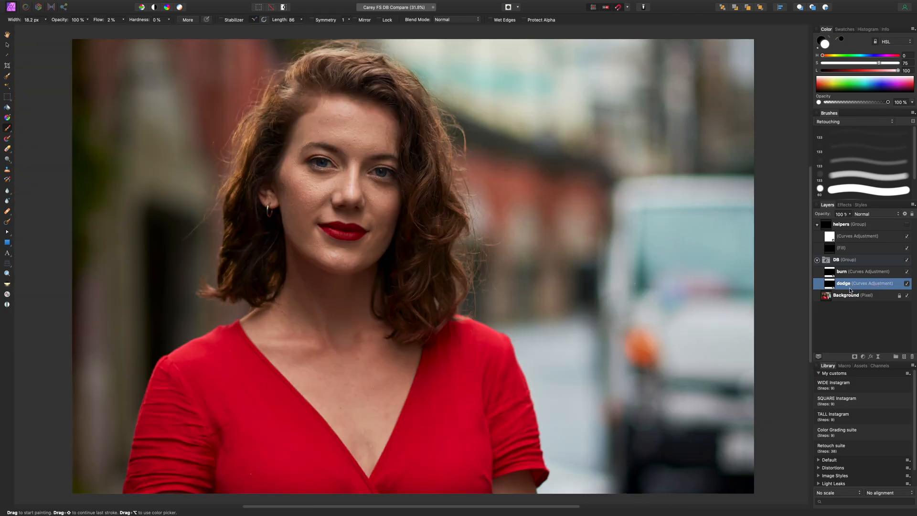
{"action": "key", "text": "super+minus"}
{"action": "key", "text": "super+minus"}
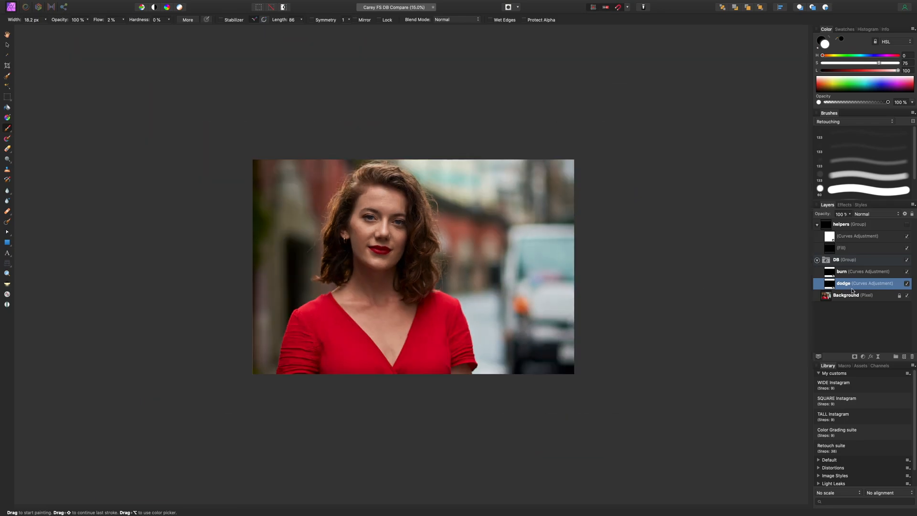
{"action": "key", "text": "super+minus"}
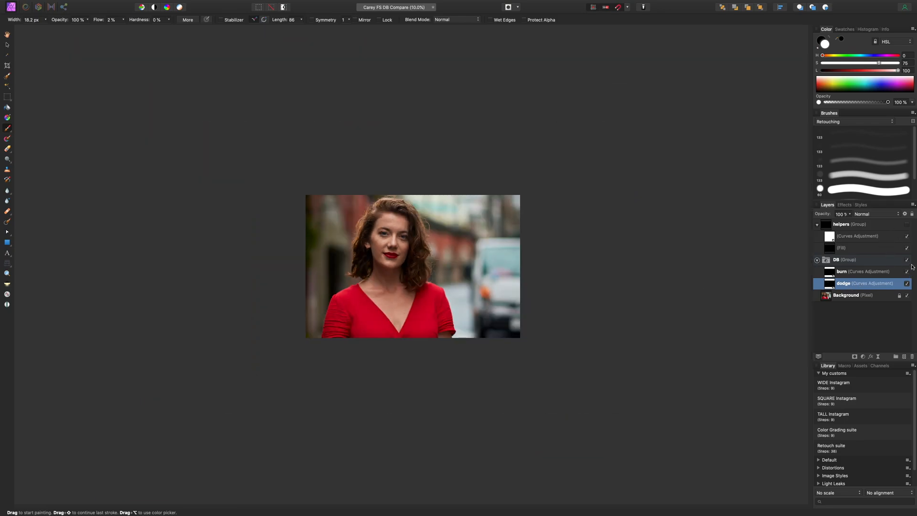
{"action": "left_click", "coordinate": [907, 262]}
{"action": "left_click", "coordinate": [908, 263]}
{"action": "left_click", "coordinate": [905, 262]}
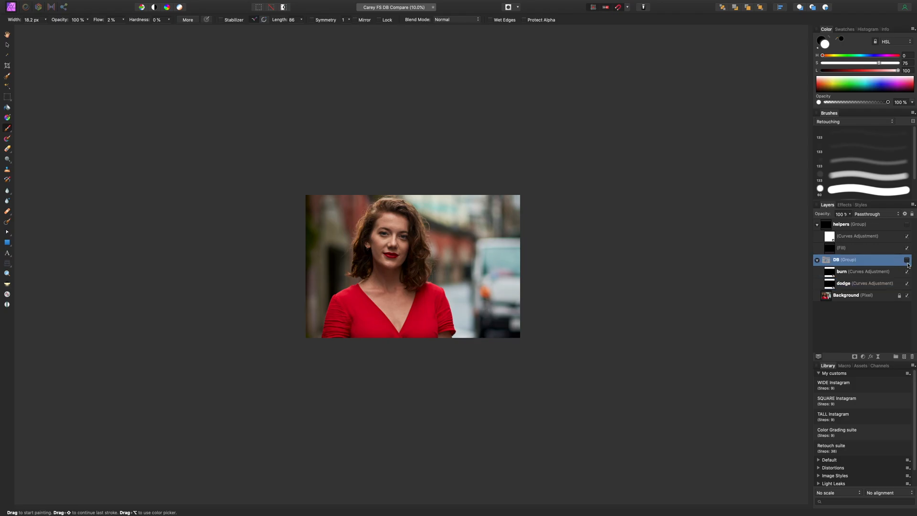
Examine the face in colour at 100% zoom with the DB group toggled off and on, leaving the group visible.
{"action": "key", "text": "super+1"}
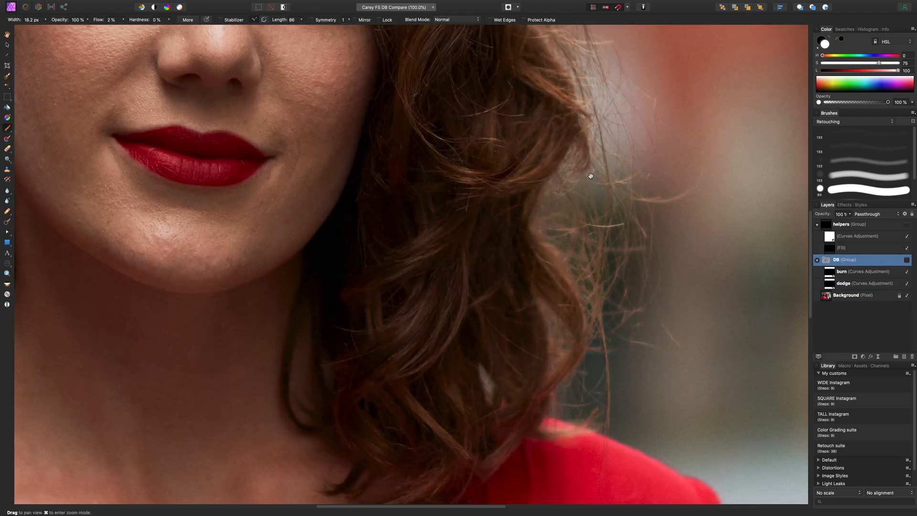
{"action": "left_click_drag", "start_coordinate": [590, 175], "coordinate": [631, 261]}
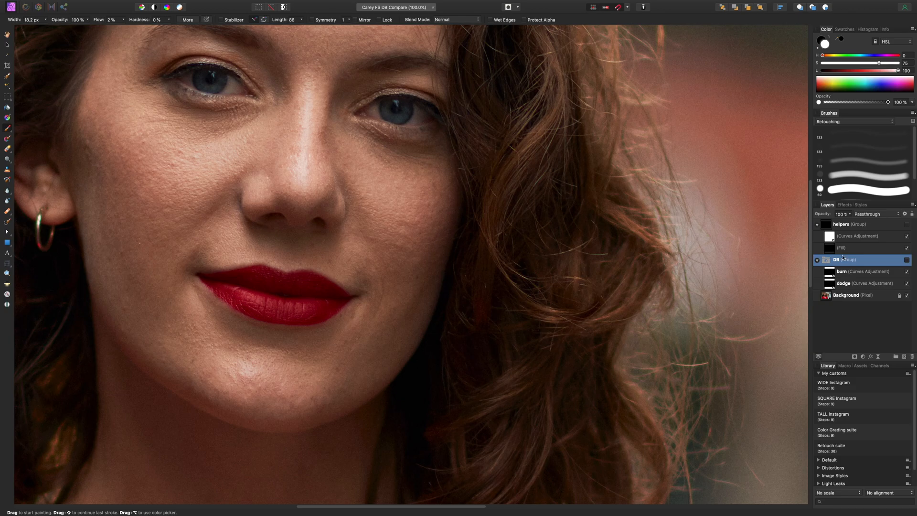
{"action": "left_click", "coordinate": [907, 260]}
{"action": "left_click", "coordinate": [907, 262]}
{"action": "left_click", "coordinate": [908, 263]}
{"action": "left_click", "coordinate": [908, 262]}
{"action": "left_click", "coordinate": [908, 262]}
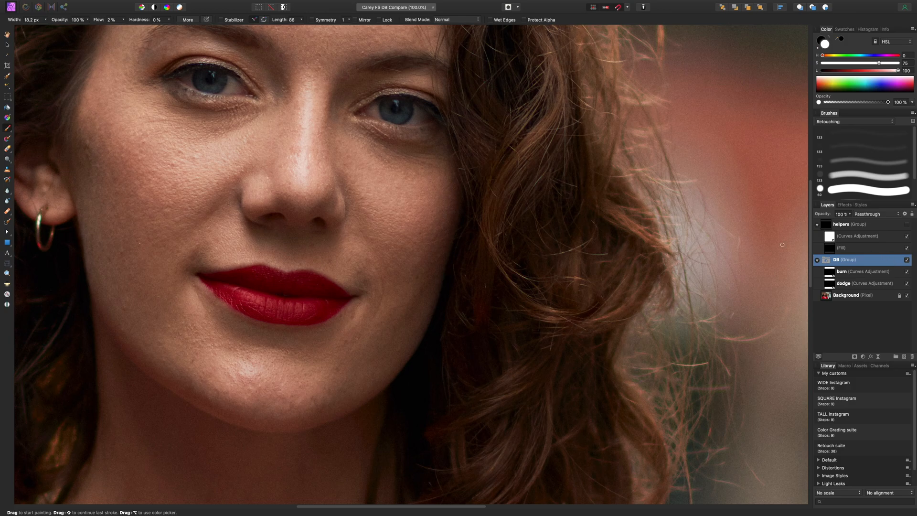
Show the black-and-white helpers group over the portrait again to check the cheek on the earring side.
{"action": "scroll", "coordinate": [435, 212], "scroll_direction": "left", "scroll_amount": 5}
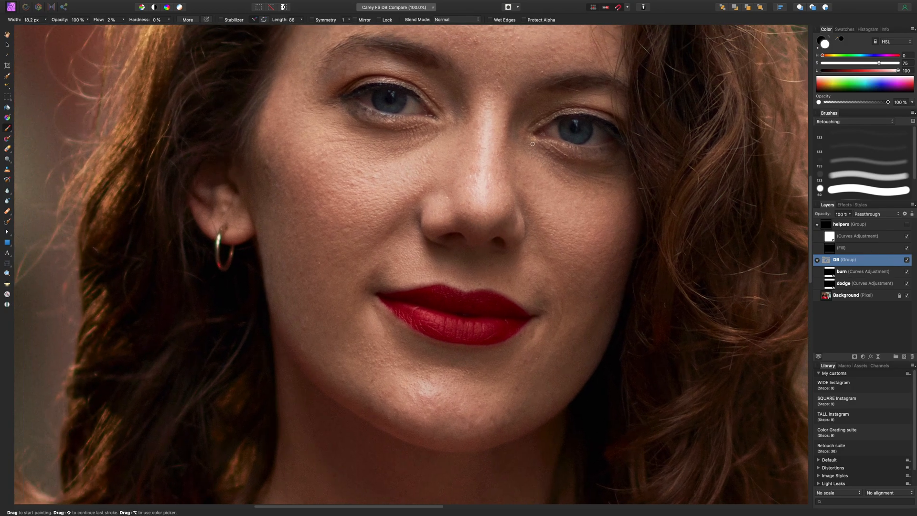
{"action": "left_click", "coordinate": [908, 225]}
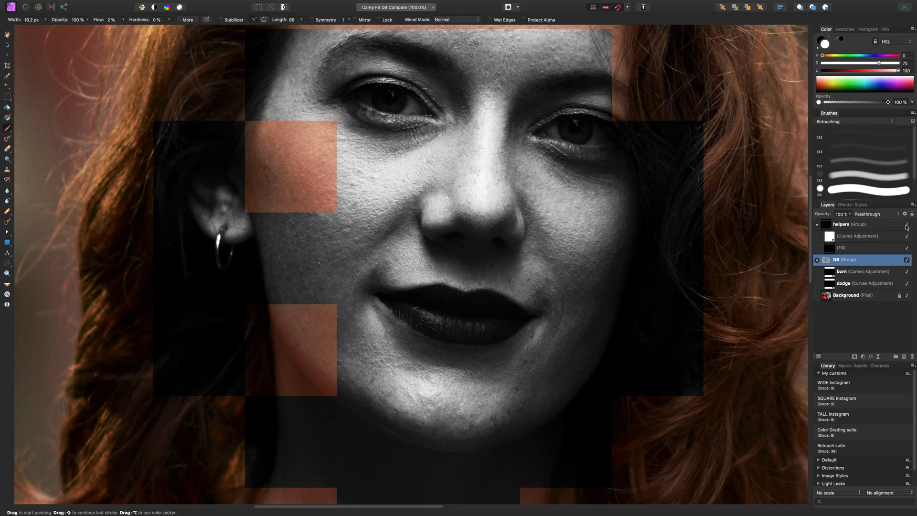
{"action": "scroll", "coordinate": [486, 118], "scroll_direction": "up", "scroll_amount": 3}
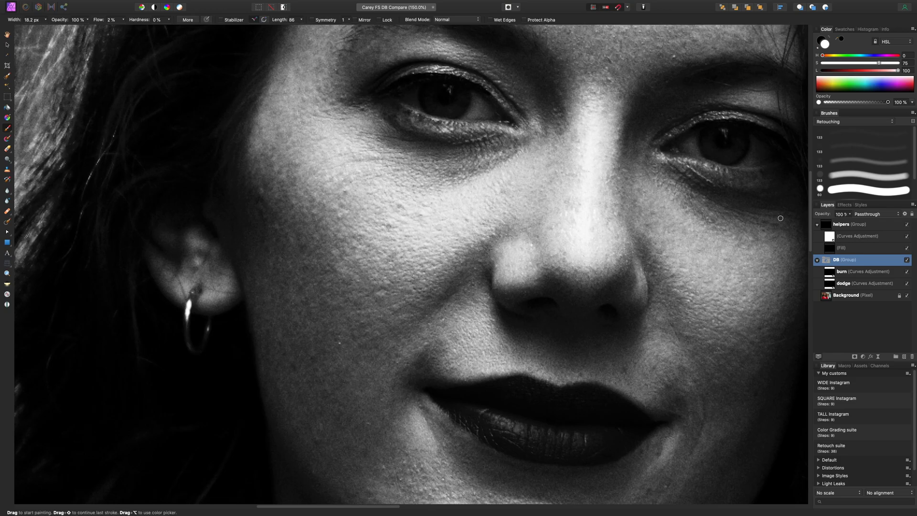
Select the dodge curves mask and lighten the shadow under the earring-side eye with a soft brush about 63 px wide.
{"action": "left_click", "coordinate": [846, 284]}
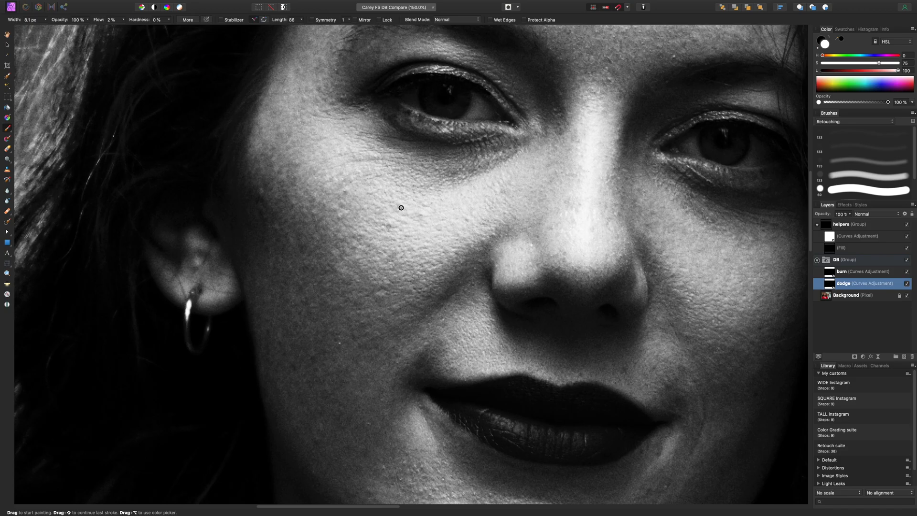
{"action": "key", "text": "bracketright"}
{"action": "key", "text": "bracketright"}
{"action": "key", "text": "bracketright"}
{"action": "key", "text": "bracketright"}
{"action": "key", "text": "bracketright"}
{"action": "key", "text": "bracketright"}
{"action": "key", "text": "bracketright"}
{"action": "key", "text": "bracketright"}
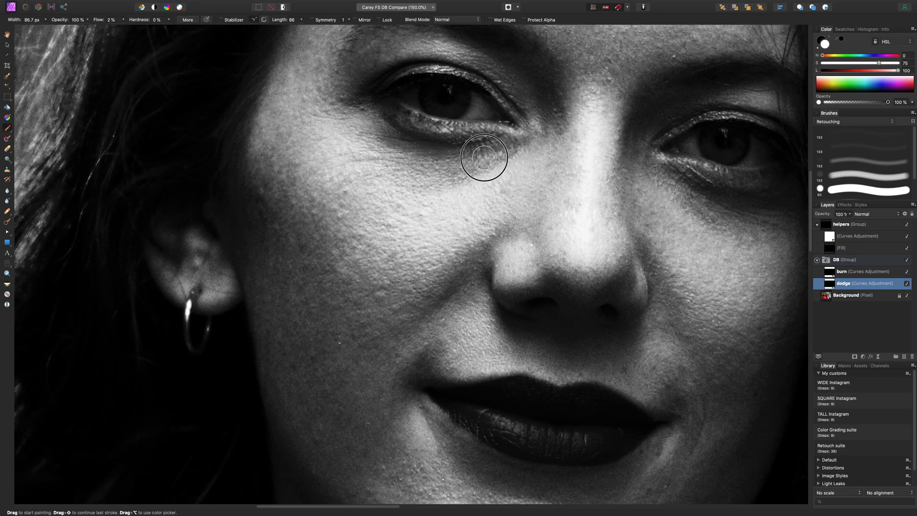
{"action": "key", "text": "bracketleft"}
{"action": "key", "text": "bracketleft"}
{"action": "key", "text": "bracketleft"}
{"action": "key", "text": "bracketleft"}
{"action": "key", "text": "bracketleft"}
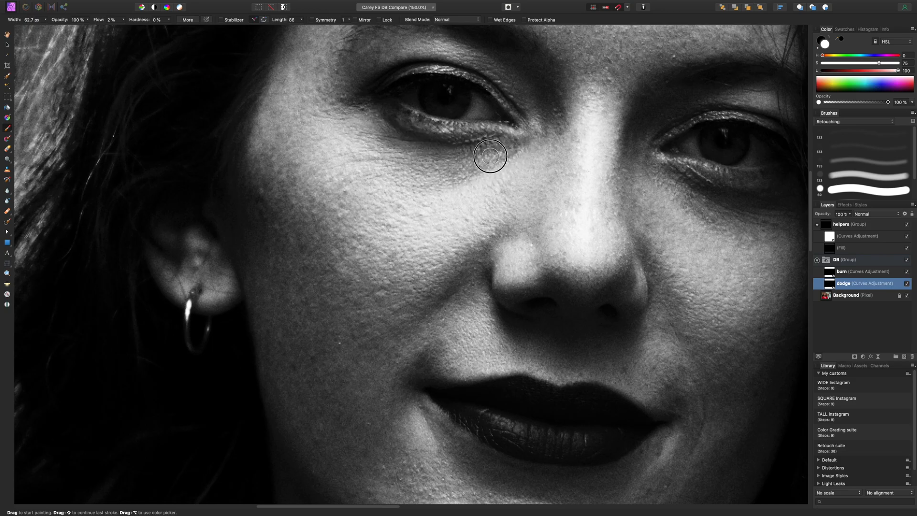
Dodge the dark area under the hair-side eye with a brush about 42 px wide.
{"action": "key", "text": "bracketright"}
{"action": "scroll", "coordinate": [549, 204], "scroll_direction": "right", "scroll_amount": 5}
{"action": "scroll", "coordinate": [549, 204], "scroll_direction": "down", "scroll_amount": 1}
{"action": "key", "text": "bracketright"}
{"action": "key", "text": "bracketright"}
{"action": "key", "text": "bracketright"}
{"action": "key", "text": "bracketright"}
{"action": "key", "text": "bracketright"}
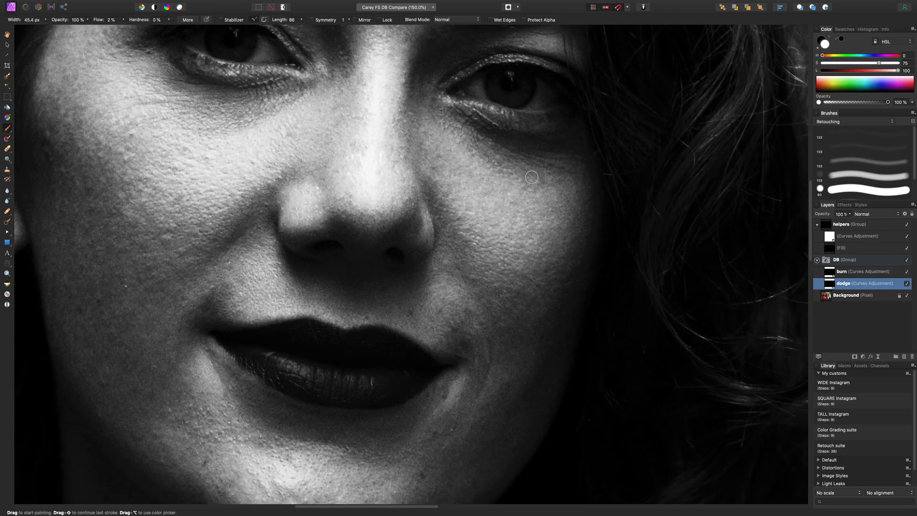
{"action": "key", "text": "bracketleft"}
{"action": "key", "text": "bracketleft"}
{"action": "key", "text": "bracketleft"}
{"action": "key", "text": "bracketleft"}
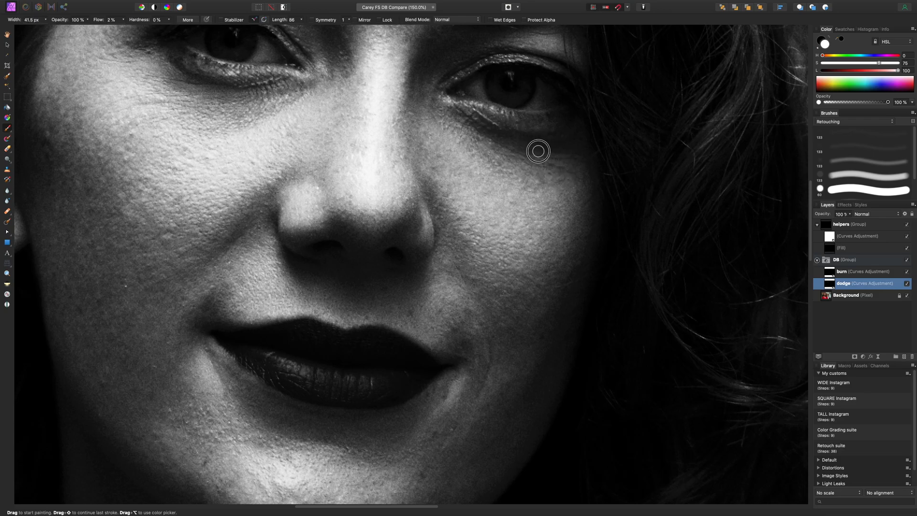
Dodge remaining uneven patches on the face at 75% zoom with brush widths between about 14 and 42 px.
{"action": "key", "text": "super+minus"}
{"action": "key", "text": "super+minus"}
{"action": "key", "text": "super+minus"}
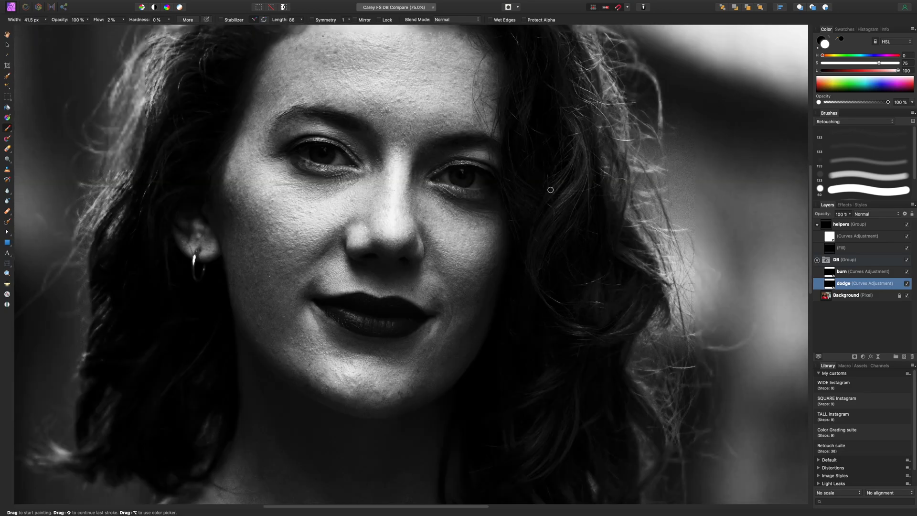
{"action": "key", "text": "super+equal"}
{"action": "key", "text": "bracketright"}
{"action": "key", "text": "bracketright"}
{"action": "key", "text": "bracketright"}
{"action": "key", "text": "bracketleft"}
{"action": "key", "text": "bracketleft"}
{"action": "key", "text": "bracketleft"}
{"action": "key", "text": "bracketleft"}
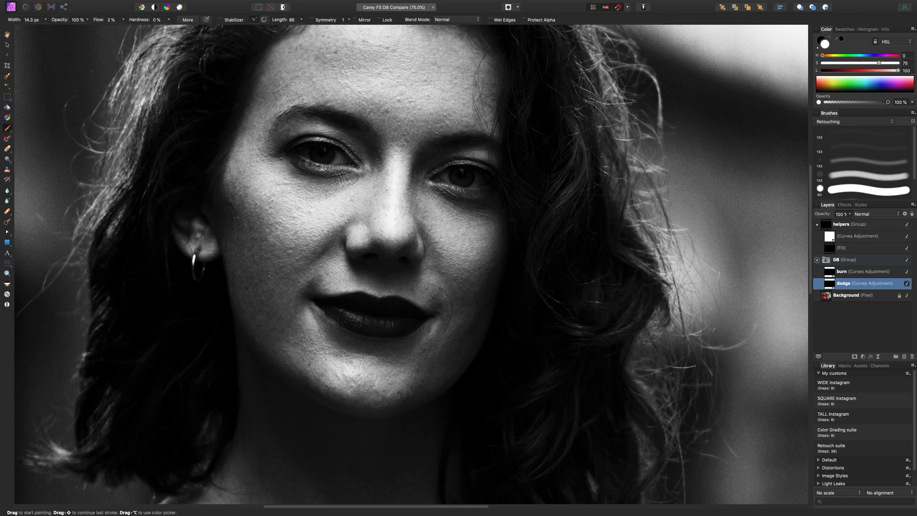
{"action": "key", "text": "bracketright"}
{"action": "key", "text": "bracketright"}
{"action": "key", "text": "bracketright"}
Check the whole portrait, then dodge fine spots on the hair-side cheek with a brush about 7 px wide.
{"action": "key", "text": "super+minus"}
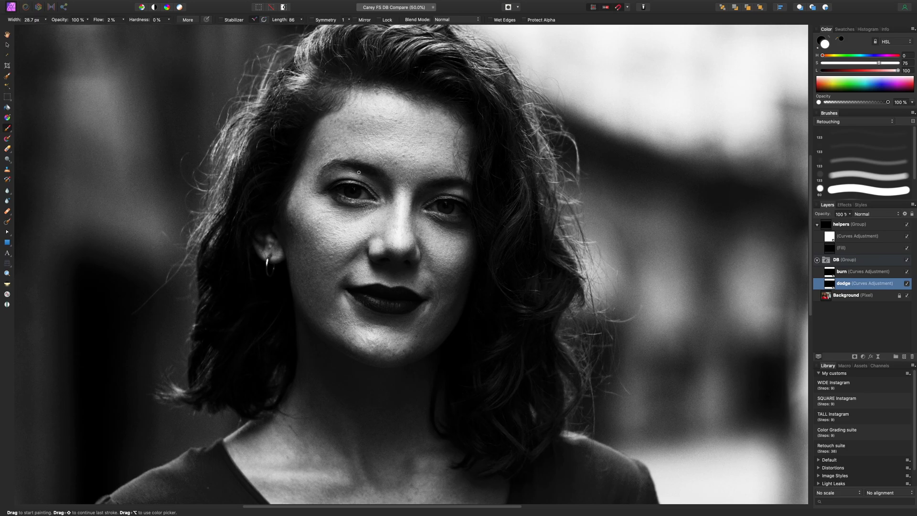
{"action": "key", "text": "super+minus"}
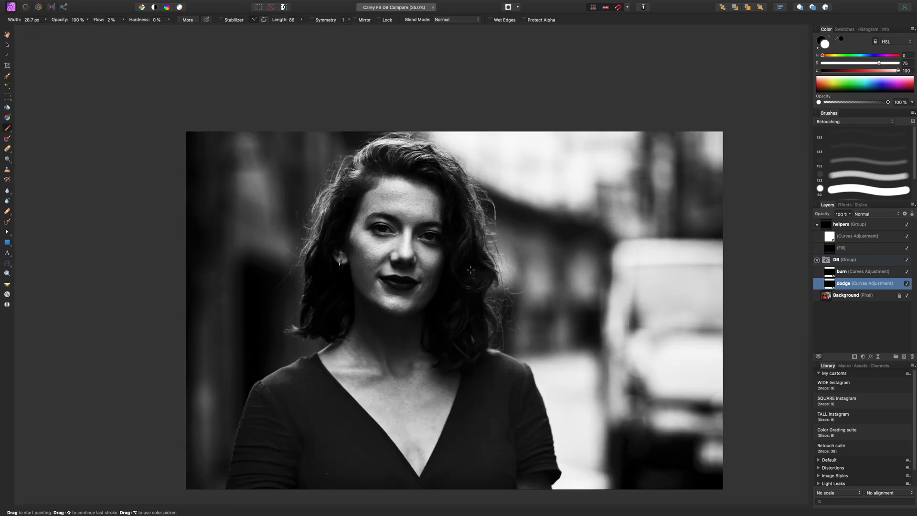
{"action": "left_click_drag", "start_coordinate": [469, 266], "coordinate": [450, 251]}
{"action": "key", "text": "super+plus"}
{"action": "key", "text": "super+plus"}
{"action": "key", "text": "super+plus"}
{"action": "key", "text": "super+plus"}
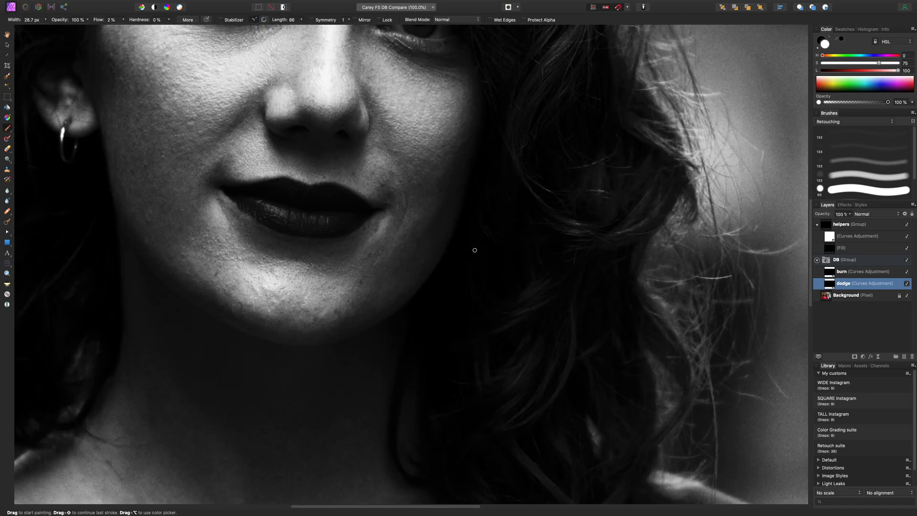
{"action": "left_click_drag", "start_coordinate": [451, 188], "coordinate": [438, 331]}
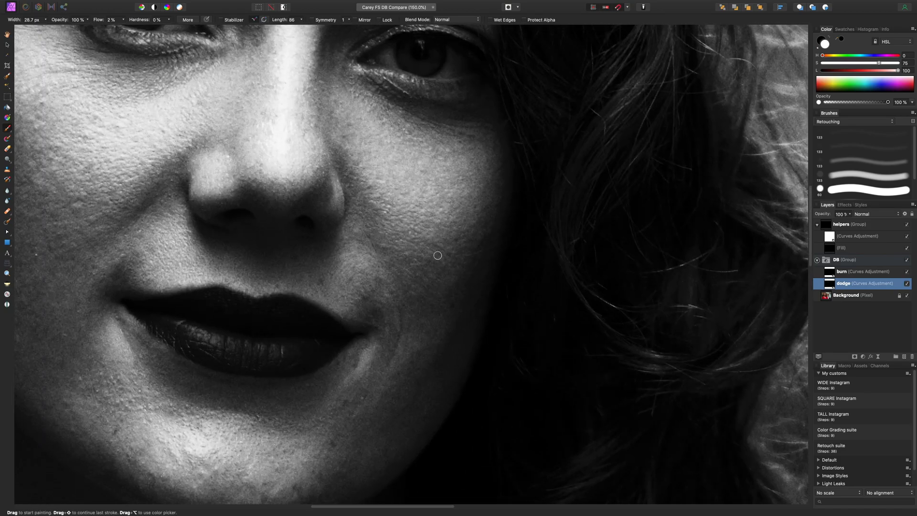
{"action": "key", "text": "bracketleft"}
{"action": "key", "text": "bracketleft"}
{"action": "key", "text": "bracketleft"}
{"action": "key", "text": "bracketleft"}
Hide the helpers group and view the whole portrait in colour at 20% zoom.
{"action": "key", "text": "super+minus"}
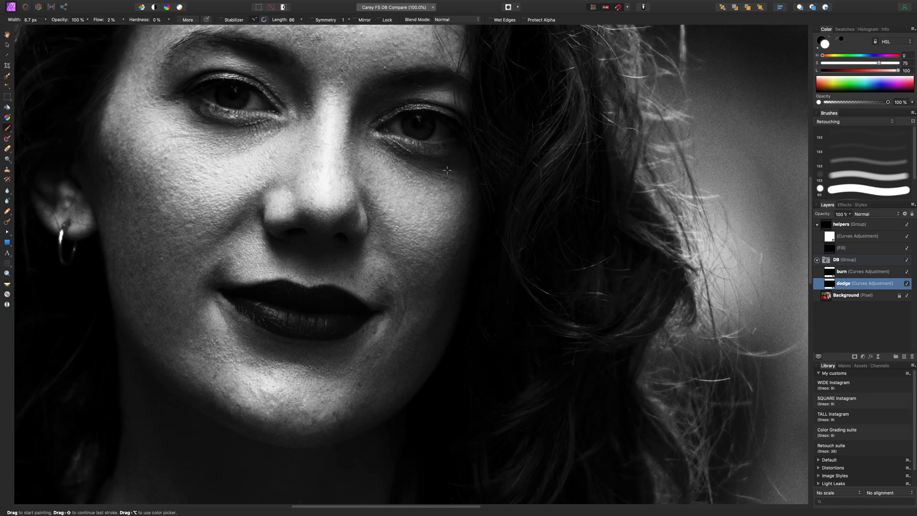
{"action": "key", "text": "super+minus"}
{"action": "key", "text": "super+minus"}
{"action": "key", "text": "super+minus"}
{"action": "key", "text": "super+minus"}
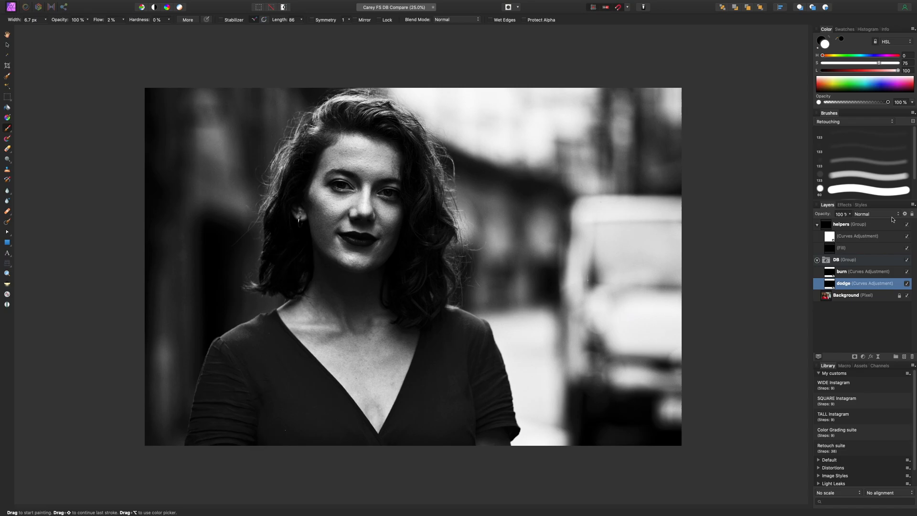
{"action": "left_click", "coordinate": [906, 225]}
{"action": "key", "text": "super+minus"}
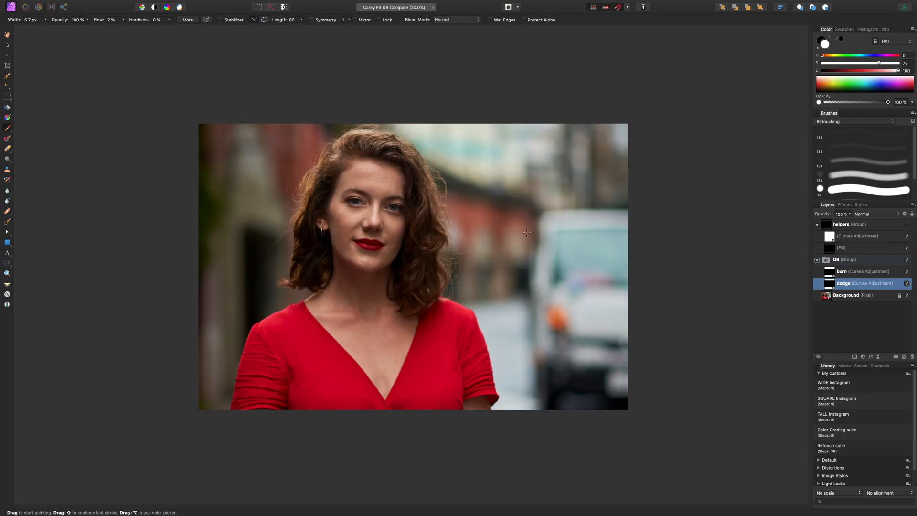
Examine the skin tones of the face in colour at 100% zoom and in the whole fitted portrait.
{"action": "key", "text": "super+plus"}
{"action": "key", "text": "super+plus"}
{"action": "key", "text": "super+plus"}
{"action": "key", "text": "super+plus"}
{"action": "key", "text": "super+plus"}
{"action": "key", "text": "super+plus"}
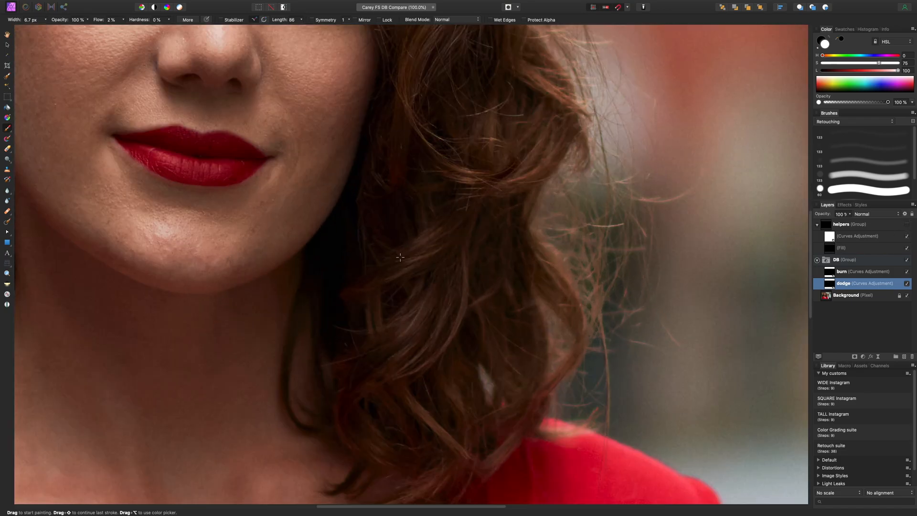
{"action": "left_click_drag", "start_coordinate": [402, 280], "coordinate": [469, 389]}
{"action": "left_click_drag", "start_coordinate": [417, 176], "coordinate": [517, 331]}
{"action": "key", "text": "super+0"}
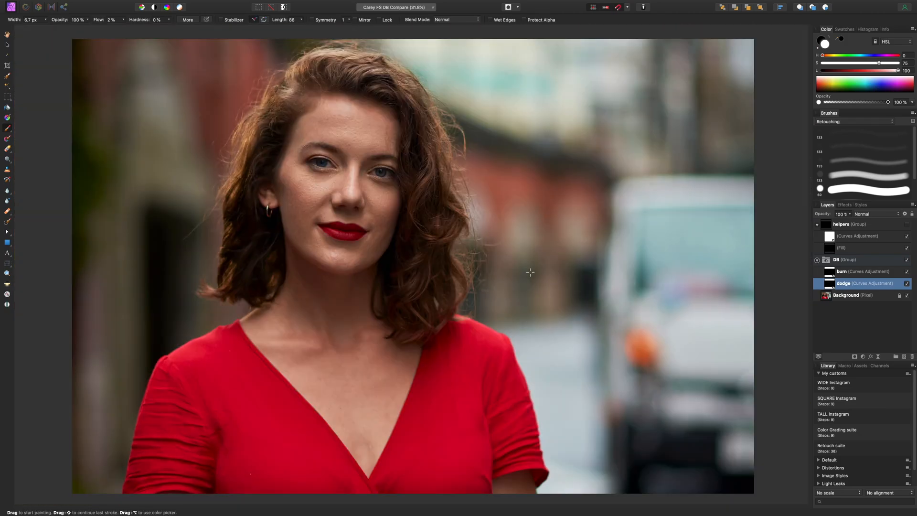
{"action": "key", "text": "super+1"}
{"action": "left_click_drag", "start_coordinate": [400, 199], "coordinate": [493, 334]}
{"action": "left_click_drag", "start_coordinate": [467, 226], "coordinate": [525, 312]}
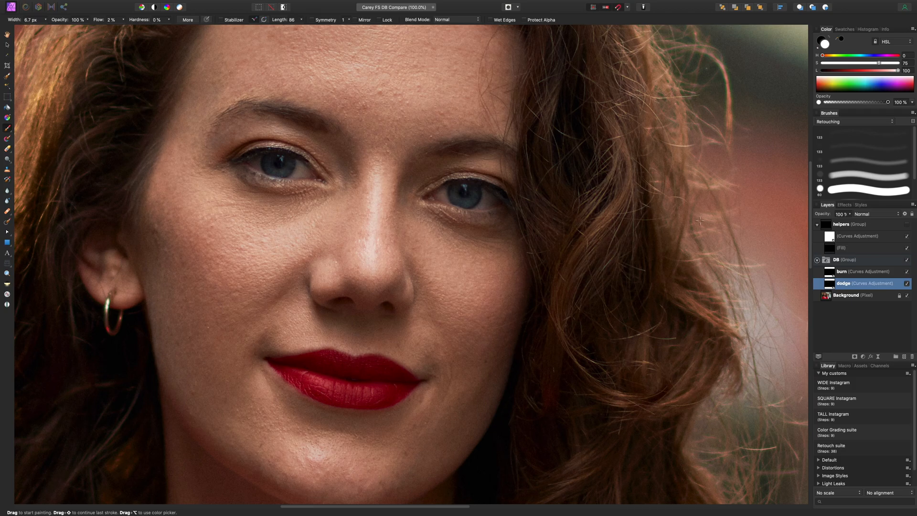
{"action": "key", "text": "super+0"}
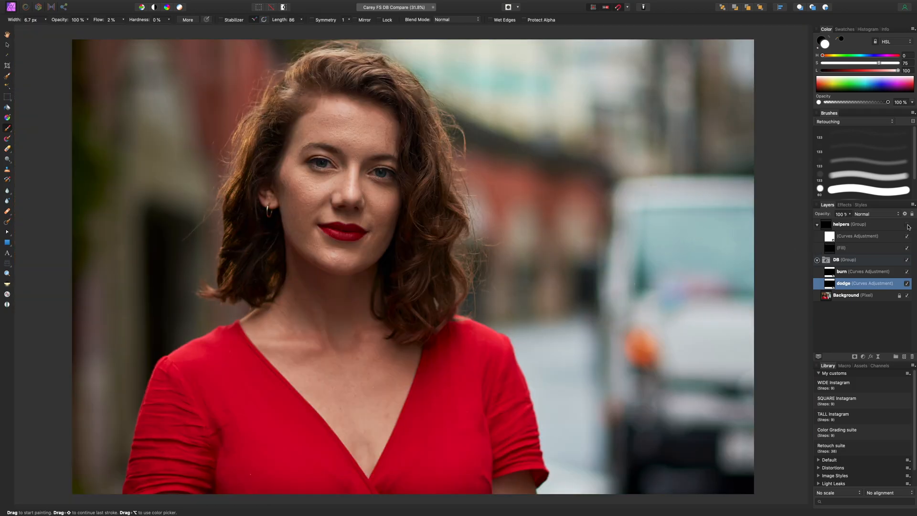
Compare the fitted colour portrait with the DB group repeatedly switched off and on, leaving the group visible.
{"action": "left_click", "coordinate": [907, 260]}
{"action": "left_click", "coordinate": [908, 260]}
{"action": "left_click", "coordinate": [908, 261]}
{"action": "left_click", "coordinate": [908, 261]}
{"action": "left_click", "coordinate": [909, 261]}
{"action": "left_click", "coordinate": [909, 260]}
Show the helpers group again and dodge the skin above the earring-side mouth corner at 100% zoom with a brush up to about 25 px.
{"action": "key", "text": "super+equal"}
{"action": "key", "text": "super+equal"}
{"action": "left_click_drag", "start_coordinate": [364, 166], "coordinate": [520, 274]}
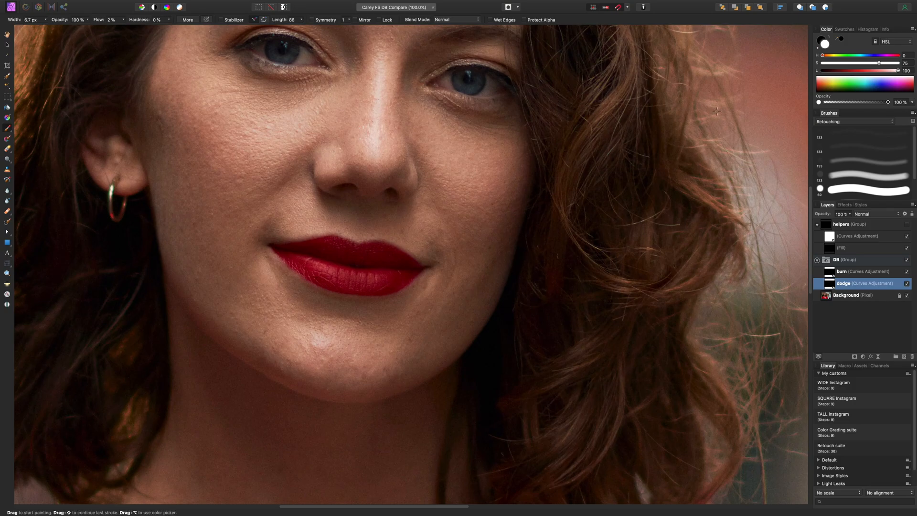
{"action": "left_click", "coordinate": [906, 224]}
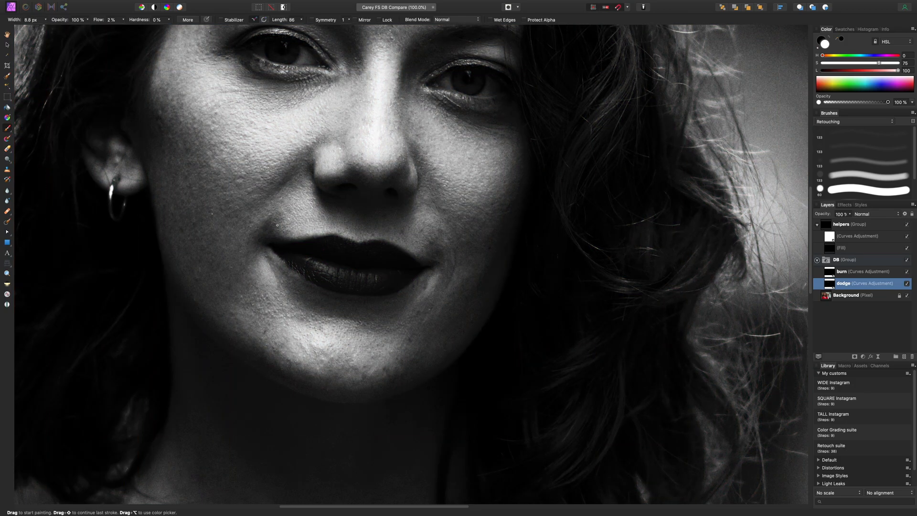
{"action": "key", "text": "]"}
{"action": "key", "text": "]"}
{"action": "key", "text": "]"}
{"action": "key", "text": "]"}
{"action": "mouse_move", "coordinate": [277, 220]}
{"action": "left_mouse_down"}
{"action": "mouse_move", "coordinate": [258, 237]}
{"action": "mouse_move", "coordinate": [276, 239]}
{"action": "left_mouse_up"}
{"action": "key", "text": "["}
{"action": "key", "text": "["}
{"action": "key", "text": "["}
{"action": "key", "text": "["}
{"action": "key", "text": "["}
{"action": "key", "text": "["}
{"action": "key", "text": "["}
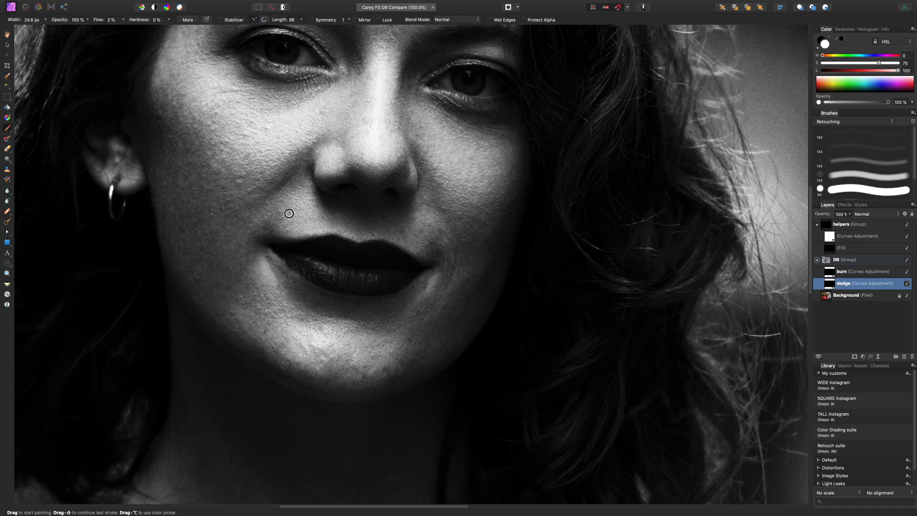
Dodge the skin around the mouth and the hair-side smile fold, varying the brush width up to about 44 px.
{"action": "key", "text": "]"}
{"action": "key", "text": "]"}
{"action": "key", "text": "]"}
{"action": "key", "text": "]"}
{"action": "key", "text": "]"}
{"action": "key", "text": "]"}
{"action": "key", "text": "]"}
{"action": "key", "text": "]"}
{"action": "key", "text": "["}
{"action": "key", "text": "["}
{"action": "key", "text": "["}
{"action": "key", "text": "["}
{"action": "key", "text": "["}
{"action": "key", "text": "["}
{"action": "key", "text": "bracketleft"}
{"action": "key", "text": "]"}
{"action": "key", "text": "]"}
{"action": "key", "text": "]"}
{"action": "key", "text": "]"}
{"action": "key", "text": "]"}
{"action": "key", "text": "bracketleft"}
{"action": "key", "text": "bracketleft"}
{"action": "key", "text": "bracketleft"}
{"action": "key", "text": "]"}
{"action": "key", "text": "]"}
{"action": "key", "text": "]"}
{"action": "key", "text": "]"}
{"action": "key", "text": "bracketleft"}
{"action": "key", "text": "bracketleft"}
{"action": "key", "text": "bracketleft"}
{"action": "key", "text": "bracketleft"}
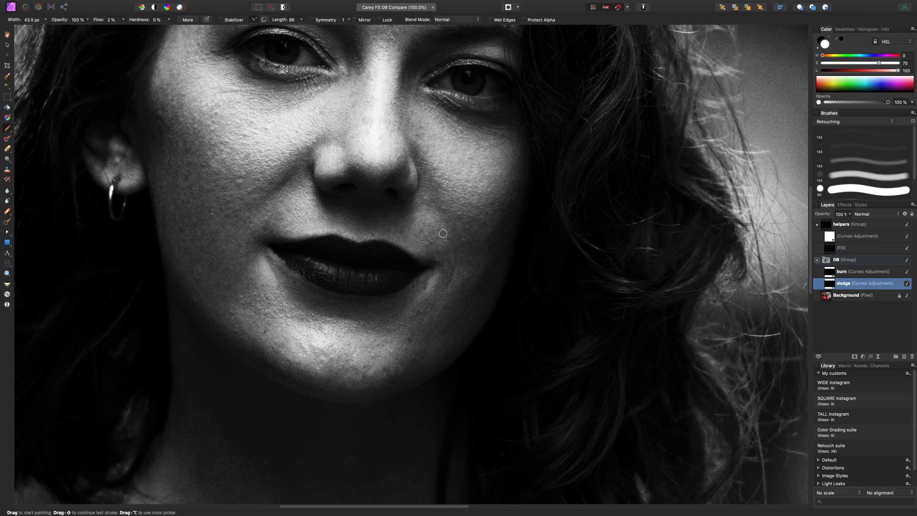
Dodge the outer cheek beside the earring-side ear with a brush about 30 px wide.
{"action": "key", "text": "bracketright"}
{"action": "key", "text": "bracketright"}
{"action": "key", "text": "bracketright"}
{"action": "key", "text": "bracketright"}
{"action": "key", "text": "bracketright"}
{"action": "key", "text": "bracketleft"}
{"action": "key", "text": "bracketleft"}
{"action": "key", "text": "bracketleft"}
{"action": "key", "text": "bracketleft"}
{"action": "key", "text": "bracketleft"}
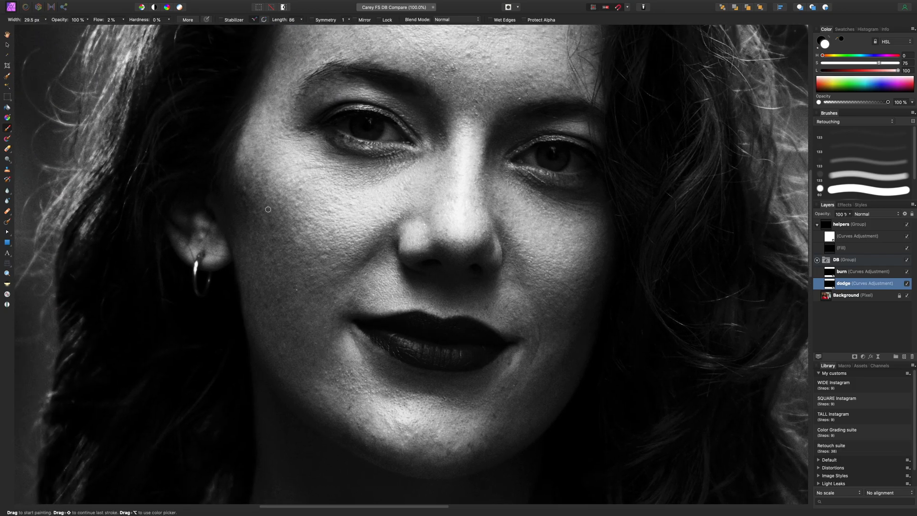
Dodge the temple and hairline edge beside the earring-side eye at 150% zoom with a brush about 32 px wide.
{"action": "key", "text": "super+minus"}
{"action": "key", "text": "bracketright"}
{"action": "key", "text": "bracketright"}
{"action": "key", "text": "bracketright"}
{"action": "key", "text": "bracketright"}
{"action": "key", "text": "bracketright"}
{"action": "key", "text": "bracketright"}
{"action": "key", "text": "bracketright"}
{"action": "key", "text": "bracketright"}
{"action": "key", "text": "bracketright"}
{"action": "key", "text": "bracketright"}
{"action": "key", "text": "bracketleft"}
{"action": "key", "text": "bracketleft"}
{"action": "key", "text": "bracketleft"}
{"action": "key", "text": "bracketleft"}
{"action": "key", "text": "bracketleft"}
{"action": "key", "text": "bracketleft"}
{"action": "key", "text": "bracketleft"}
{"action": "key", "text": "bracketleft"}
{"action": "key", "text": "bracketleft"}
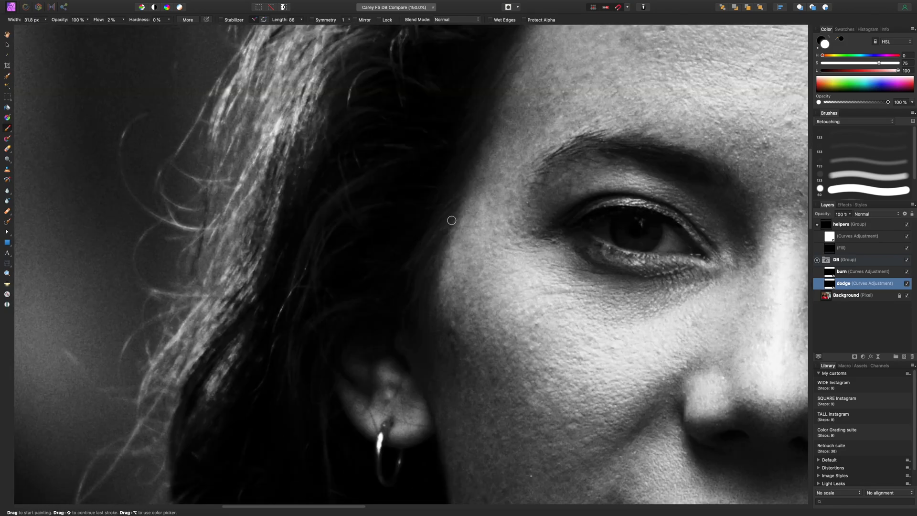
Refine the dodging along the hairline edge and outer eye area on the earring side, narrowing and widening the brush as needed.
{"action": "key", "text": "bracketleft"}
{"action": "key", "text": "bracketleft"}
{"action": "key", "text": "bracketleft"}
{"action": "key", "text": "bracketleft"}
{"action": "key", "text": "bracketleft"}
{"action": "key", "text": "bracketleft"}
{"action": "key", "text": "bracketleft"}
{"action": "key", "text": "bracketright"}
{"action": "key", "text": "bracketright"}
{"action": "key", "text": "bracketright"}
{"action": "key", "text": "bracketright"}
{"action": "key", "text": "bracketright"}
Dodge the lower part of the earring-side face at 150% zoom with a brush about 28 px wide.
{"action": "scroll", "coordinate": [480, 182], "scroll_direction": "down", "scroll_amount": 5}
{"action": "key", "text": "bracketleft"}
{"action": "key", "text": "bracketleft"}
{"action": "key", "text": "bracketleft"}
{"action": "key", "text": "bracketleft"}
{"action": "key", "text": "bracketleft"}
{"action": "key", "text": "bracketright"}
{"action": "key", "text": "bracketright"}
Dodge small dark patches around the chin at 75% zoom, varying the brush width around 28 px.
{"action": "key", "text": "super+minus"}
{"action": "key", "text": "super+minus"}
{"action": "left_click_drag", "start_coordinate": [508, 247], "coordinate": [428, 170]}
{"action": "left_click_drag", "start_coordinate": [526, 327], "coordinate": [500, 245]}
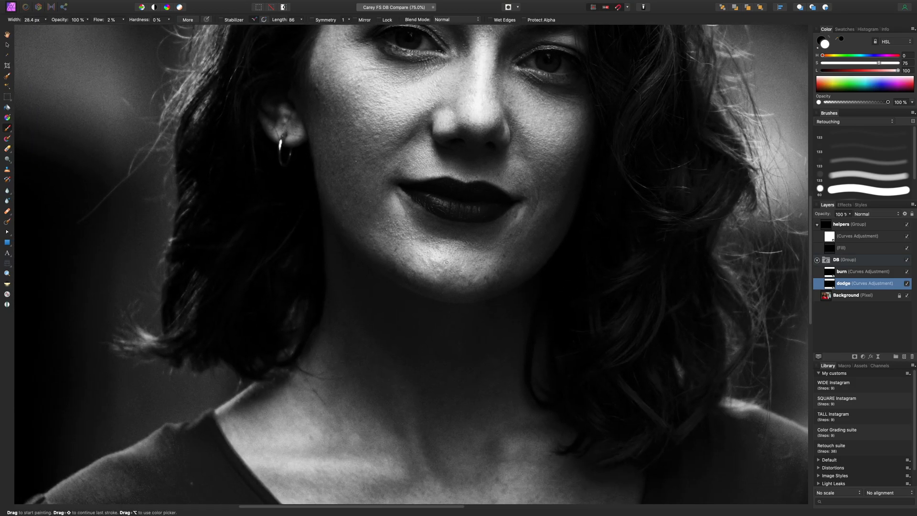
{"action": "key", "text": "bracketleft"}
{"action": "key", "text": "bracketleft"}
{"action": "key", "text": "bracketright"}
{"action": "key", "text": "bracketright"}
{"action": "key", "text": "bracketright"}
{"action": "key", "text": "bracketright"}
{"action": "key", "text": "bracketleft"}
{"action": "key", "text": "bracketleft"}
{"action": "key", "text": "bracketleft"}
{"action": "key", "text": "bracketleft"}
{"action": "key", "text": "bracketright"}
{"action": "key", "text": "bracketright"}
{"action": "key", "text": "bracketleft"}
{"action": "key", "text": "bracketleft"}
{"action": "key", "text": "bracketleft"}
{"action": "key", "text": "bracketright"}
{"action": "key", "text": "bracketright"}
{"action": "key", "text": "bracketright"}
{"action": "key", "text": "bracketleft"}
{"action": "key", "text": "bracketleft"}
{"action": "key", "text": "bracketleft"}
{"action": "key", "text": "bracketright"}
{"action": "key", "text": "bracketleft"}
{"action": "key", "text": "bracketleft"}
{"action": "key", "text": "bracketleft"}
{"action": "key", "text": "bracketright"}
{"action": "key", "text": "bracketright"}
{"action": "key", "text": "bracketright"}
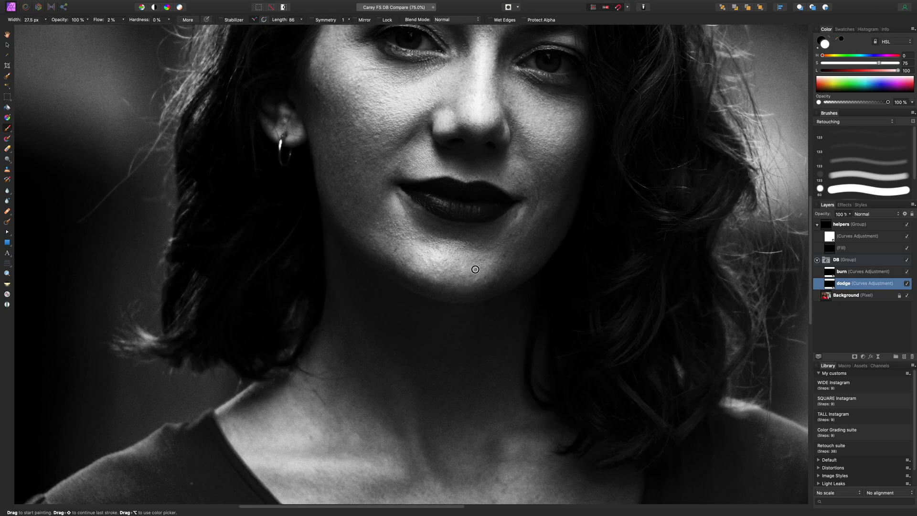
Widen the brush to about 61 px and dodge broader areas of the lower face.
{"action": "key", "text": "bracketright"}
{"action": "key", "text": "bracketright"}
{"action": "key", "text": "bracketright"}
{"action": "key", "text": "bracketright"}
{"action": "key", "text": "bracketright"}
{"action": "key", "text": "bracketright"}
{"action": "key", "text": "bracketleft"}
{"action": "key", "text": "super+minus"}
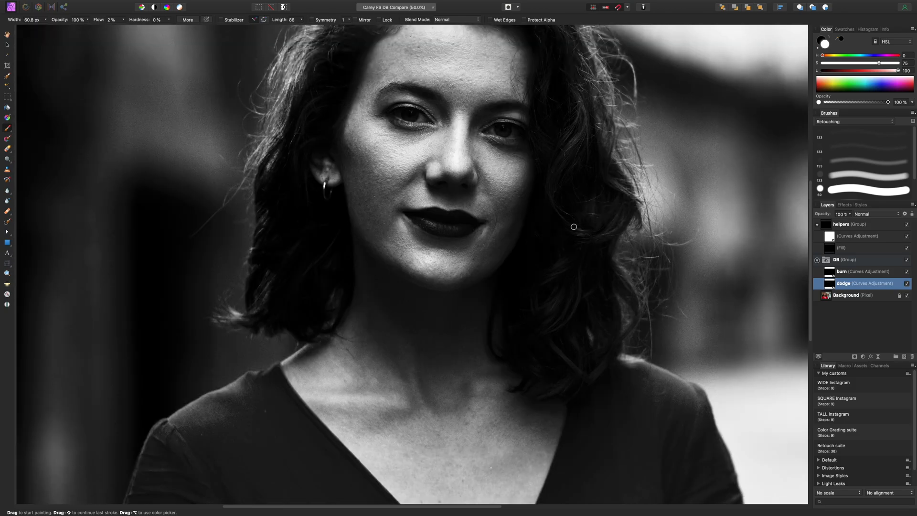
Hide and collapse the helpers group, and toggle the DB group to compare the colour portrait before and after.
{"action": "left_click", "coordinate": [907, 224]}
{"action": "left_click", "coordinate": [817, 224]}
{"action": "left_click", "coordinate": [907, 237]}
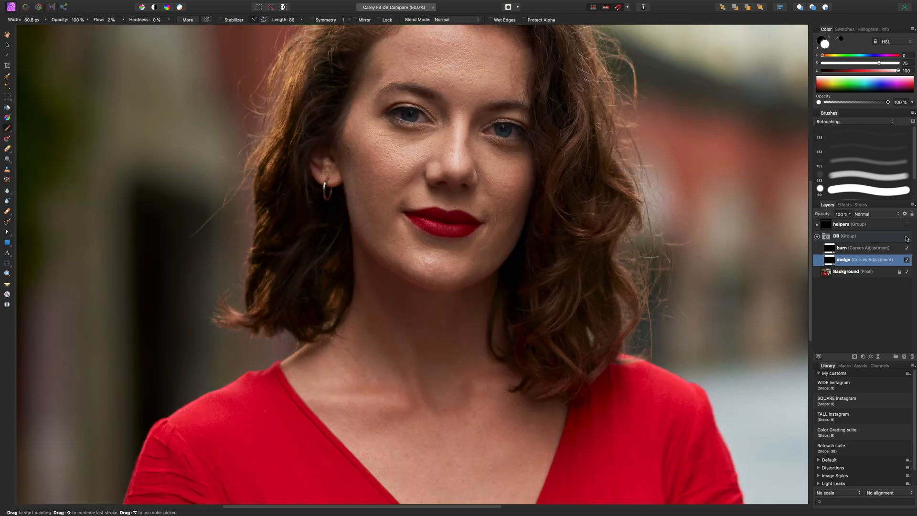
{"action": "left_click_drag", "start_coordinate": [778, 250], "coordinate": [758, 291]}
{"action": "left_click", "coordinate": [906, 250]}
{"action": "left_click", "coordinate": [908, 250]}
{"action": "left_click", "coordinate": [907, 237]}
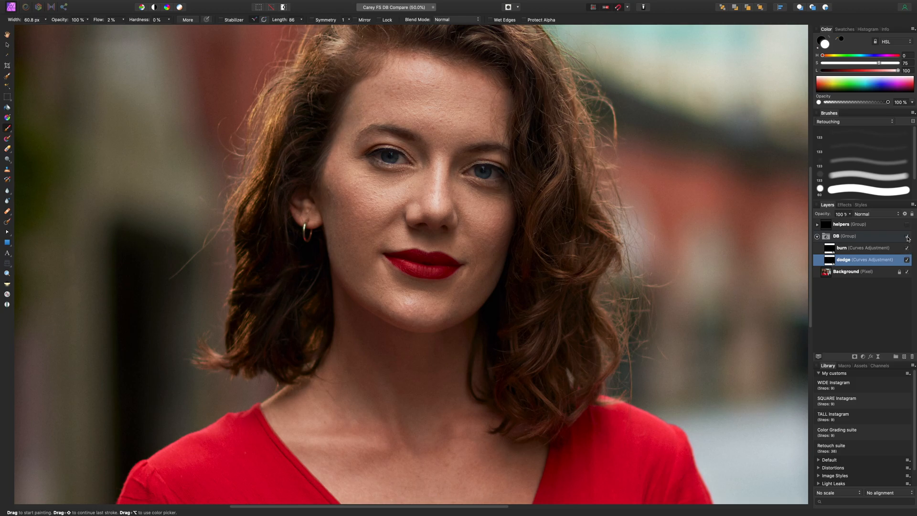
{"action": "left_click", "coordinate": [907, 238]}
Compare the whole image with and without the DB group, leaving the group shown and collapsed.
{"action": "key", "text": "super+minus"}
{"action": "left_click_drag", "start_coordinate": [731, 264], "coordinate": [727, 250]}
{"action": "key", "text": "super+0"}
{"action": "left_click", "coordinate": [908, 236]}
{"action": "left_click", "coordinate": [908, 236]}
{"action": "left_click", "coordinate": [910, 237]}
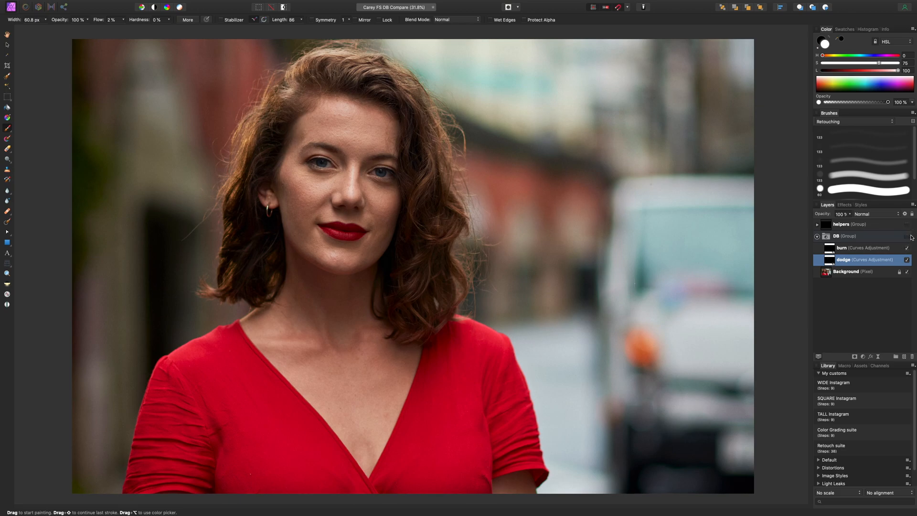
{"action": "left_click", "coordinate": [907, 236]}
{"action": "left_click", "coordinate": [907, 236]}
{"action": "left_click", "coordinate": [906, 236]}
{"action": "left_click", "coordinate": [817, 237]}
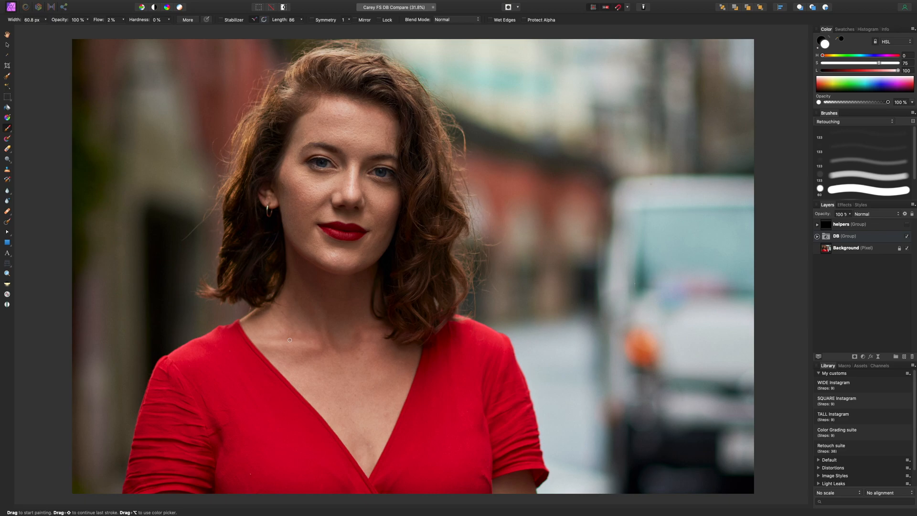
Add a Curves adjustment above the helpers group and raise its midtones to brighten the image.
{"action": "left_click", "coordinate": [858, 227]}
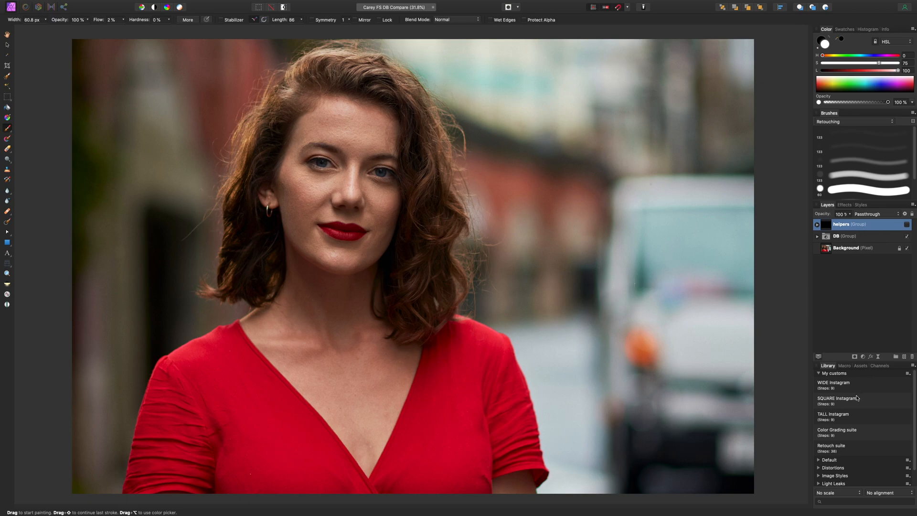
{"action": "left_click", "coordinate": [867, 358]}
{"action": "left_click", "coordinate": [860, 426]}
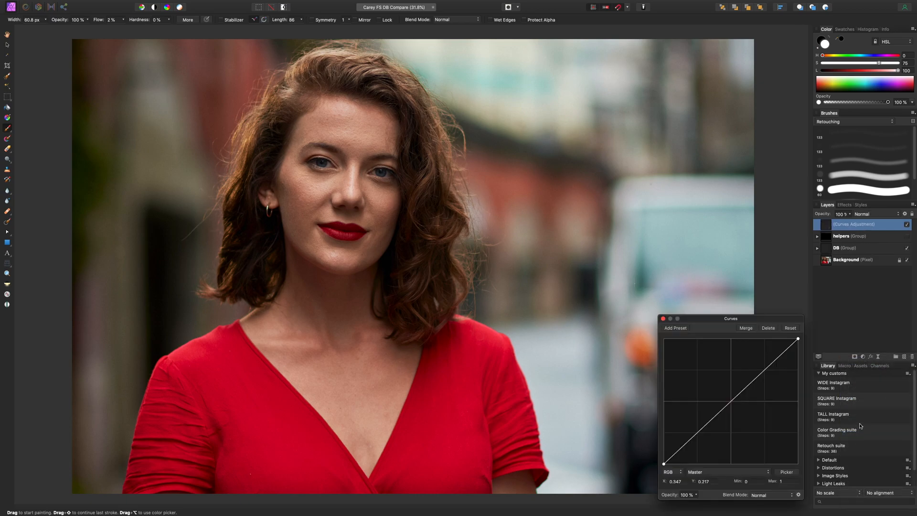
{"action": "left_click_drag", "start_coordinate": [731, 401], "coordinate": [729, 383]}
{"action": "left_click", "coordinate": [663, 319]}
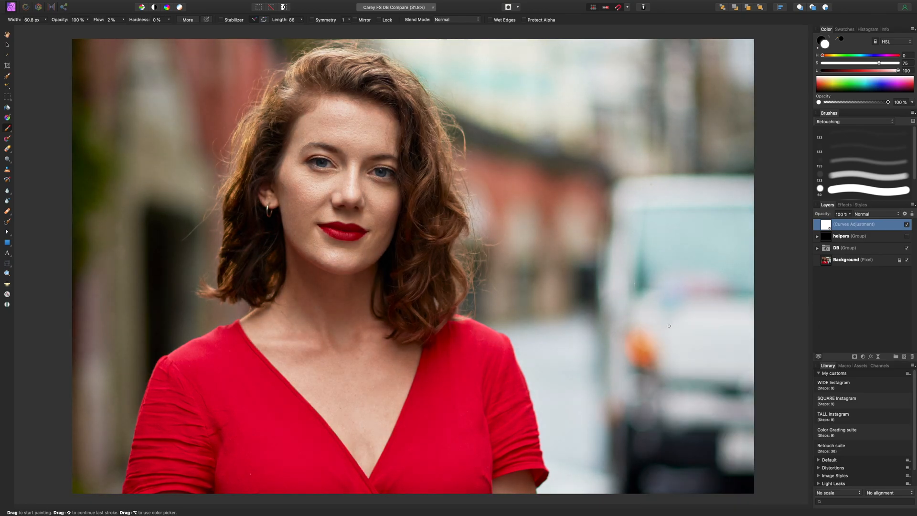
Invert the brightening Curves adjustment's mask to black and rename the layer "contour dodge".
{"action": "key", "text": "super+i"}
{"action": "double_click", "coordinate": [849, 226]}
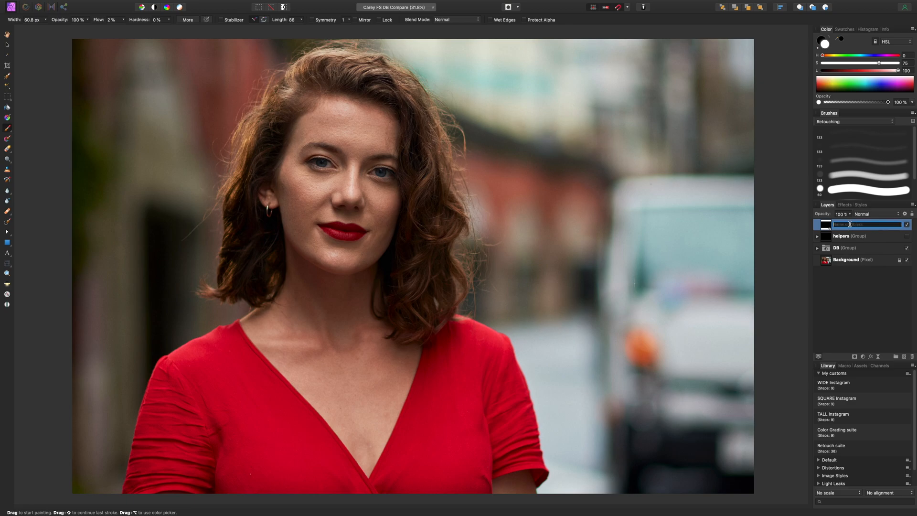
{"action": "type", "text": "contour dodge"}
{"action": "key", "text": "Return"}
Add a second Curves adjustment with its midtones lowered to about X 0.511, Y 0.357, and invert its mask to black.
{"action": "left_click", "coordinate": [864, 357]}
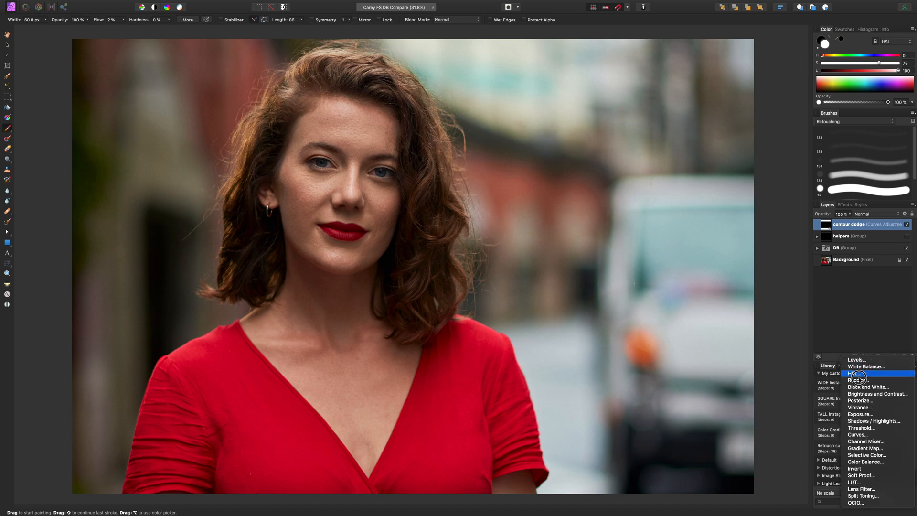
{"action": "left_click", "coordinate": [857, 434]}
{"action": "left_click_drag", "start_coordinate": [733, 400], "coordinate": [733, 420]}
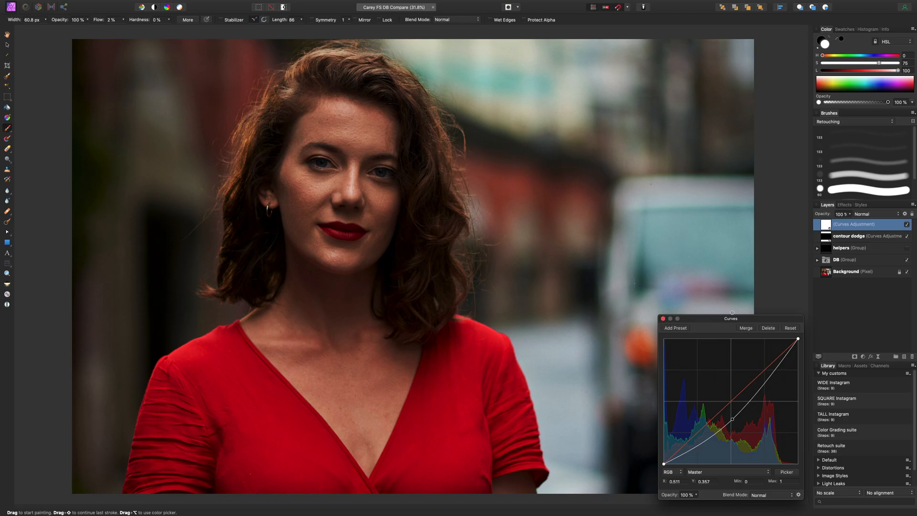
{"action": "left_click", "coordinate": [662, 318]}
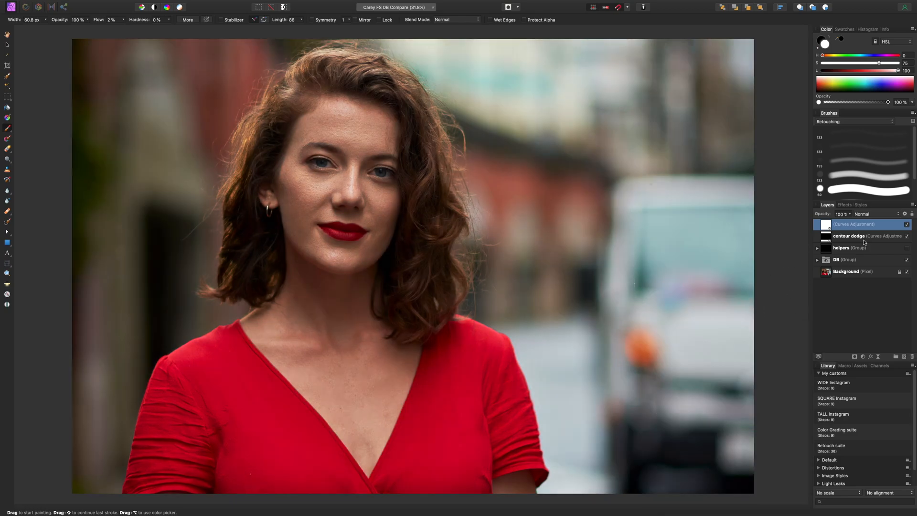
Rename the darkening Curves adjustment "contour burn".
{"action": "double_click", "coordinate": [855, 225]}
{"action": "type", "text": "contour burn"}
{"action": "key", "text": "Return"}
Group the contour burn and contour dodge layers, name the group "contouring", and expand it.
{"action": "left_click", "coordinate": [857, 241], "text": "shift"}
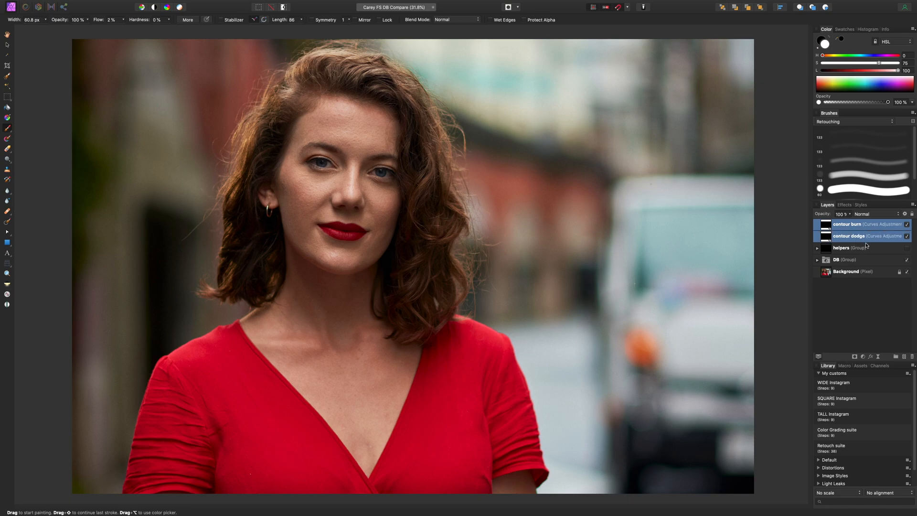
{"action": "key", "text": "super+g"}
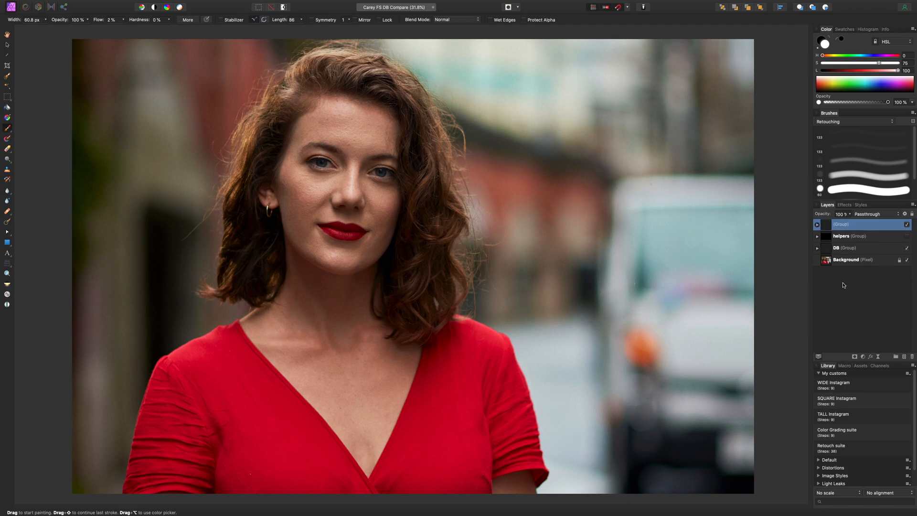
{"action": "double_click", "coordinate": [849, 224]}
{"action": "type", "text": "c"}
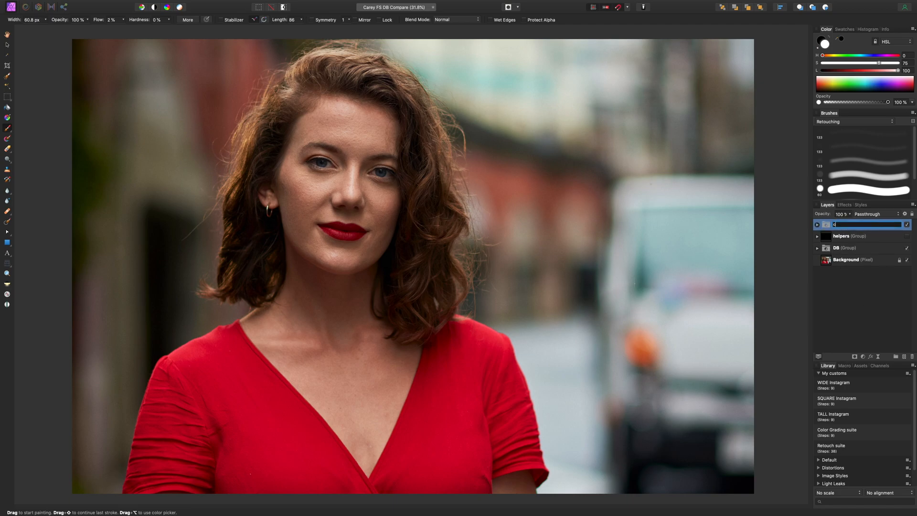
{"action": "type", "text": "ontouring"}
{"action": "key", "text": "Return"}
{"action": "left_click", "coordinate": [816, 225]}
{"action": "left_click", "coordinate": [847, 253]}
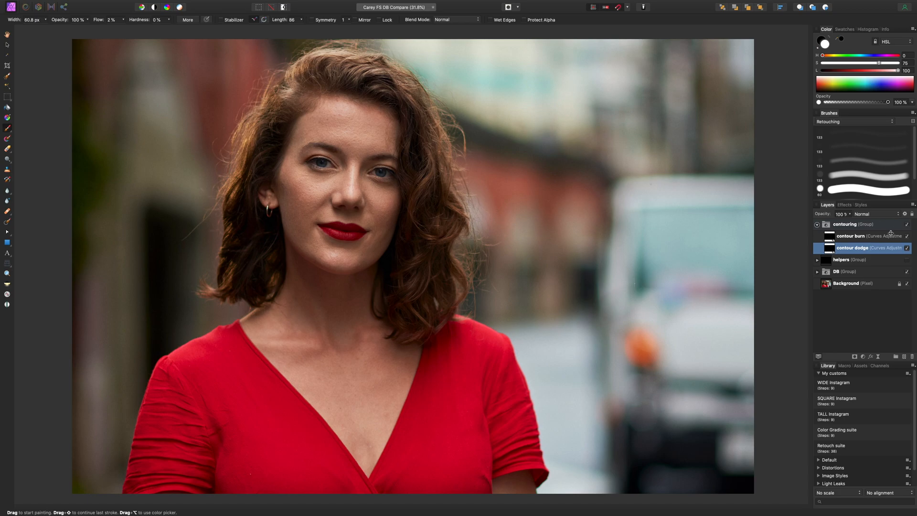
Add a pixel layer above the contouring group and set up a pink 60 px brush with 100% flow and 55% hardness.
{"action": "left_click", "coordinate": [876, 227]}
{"action": "key", "text": "super+shift+n"}
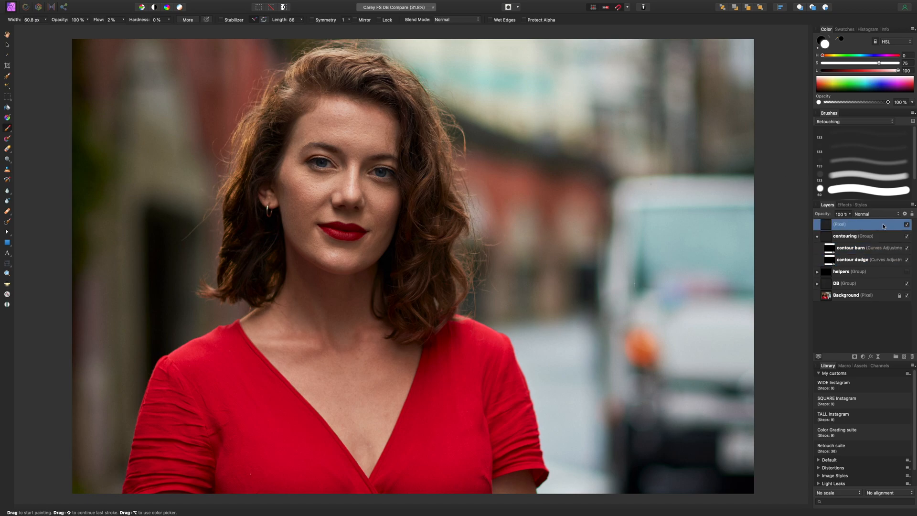
{"action": "left_click", "coordinate": [904, 85]}
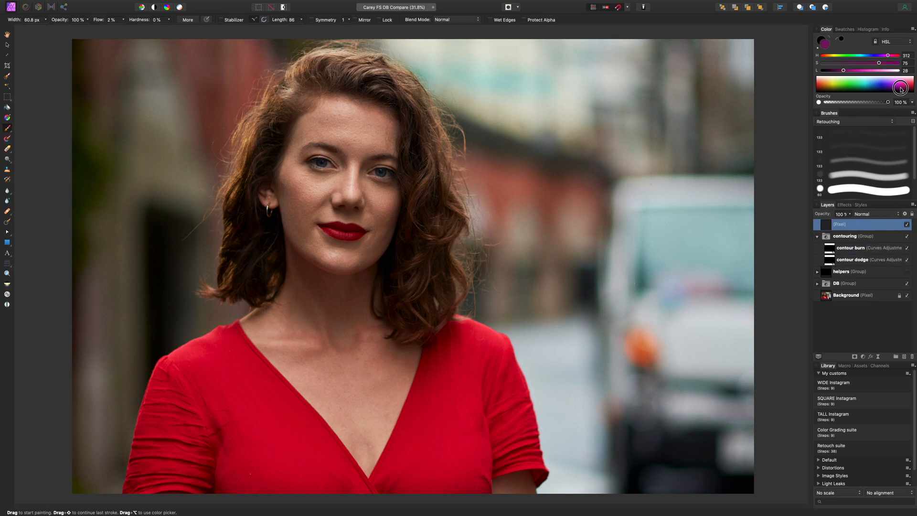
{"action": "left_click_drag", "start_coordinate": [829, 82], "coordinate": [910, 81]}
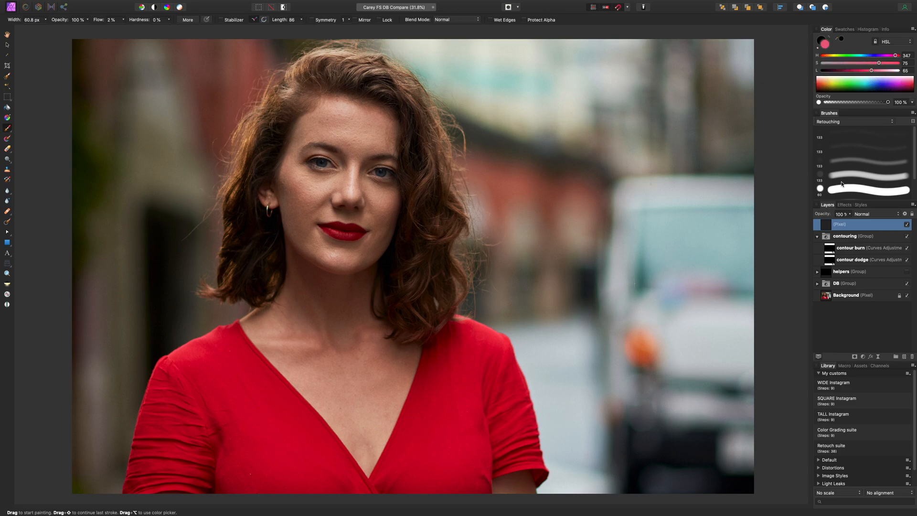
{"action": "left_click", "coordinate": [868, 190]}
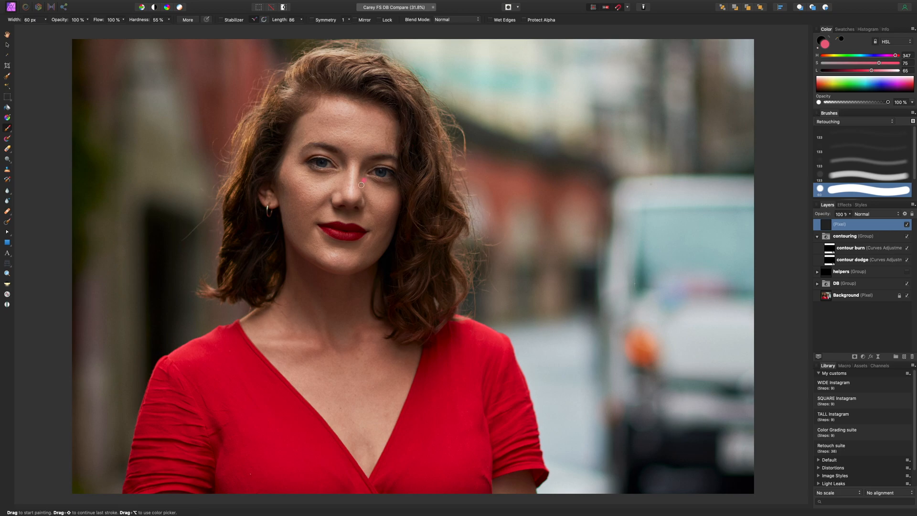
Mark the nose contour with a pink stroke down the bridge and blue strokes along both sides.
{"action": "left_click_drag", "start_coordinate": [354, 160], "coordinate": [353, 193]}
{"action": "left_click", "coordinate": [881, 86]}
{"action": "mouse_move", "coordinate": [364, 165]}
{"action": "left_mouse_down"}
{"action": "mouse_move", "coordinate": [361, 193]}
{"action": "mouse_move", "coordinate": [343, 181]}
{"action": "mouse_move", "coordinate": [340, 192]}
{"action": "left_mouse_up"}
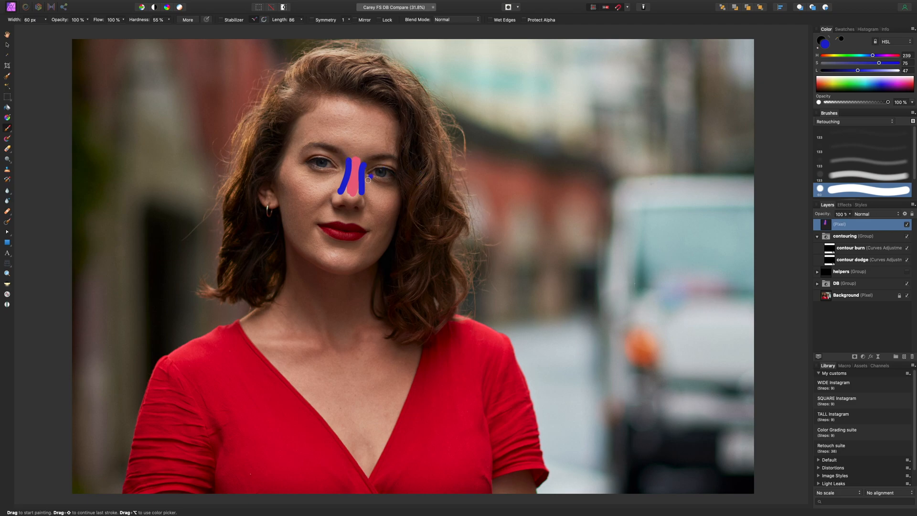
Outline the highlight areas on both cheeks and the chin in deep pink.
{"action": "left_click", "coordinate": [891, 88]}
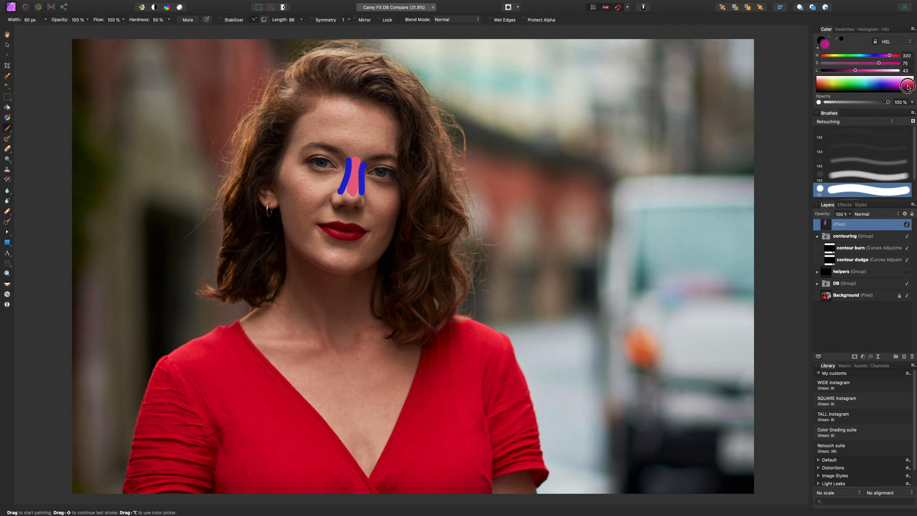
{"action": "mouse_move", "coordinate": [334, 179]}
{"action": "left_mouse_down"}
{"action": "mouse_move", "coordinate": [300, 185]}
{"action": "mouse_move", "coordinate": [334, 180]}
{"action": "left_mouse_up"}
{"action": "mouse_move", "coordinate": [370, 191]}
{"action": "left_mouse_down"}
{"action": "mouse_move", "coordinate": [396, 198]}
{"action": "mouse_move", "coordinate": [378, 212]}
{"action": "mouse_move", "coordinate": [370, 191]}
{"action": "left_mouse_up"}
{"action": "mouse_move", "coordinate": [333, 256]}
{"action": "left_mouse_down"}
{"action": "mouse_move", "coordinate": [356, 264]}
{"action": "mouse_move", "coordinate": [329, 254]}
{"action": "left_mouse_up"}
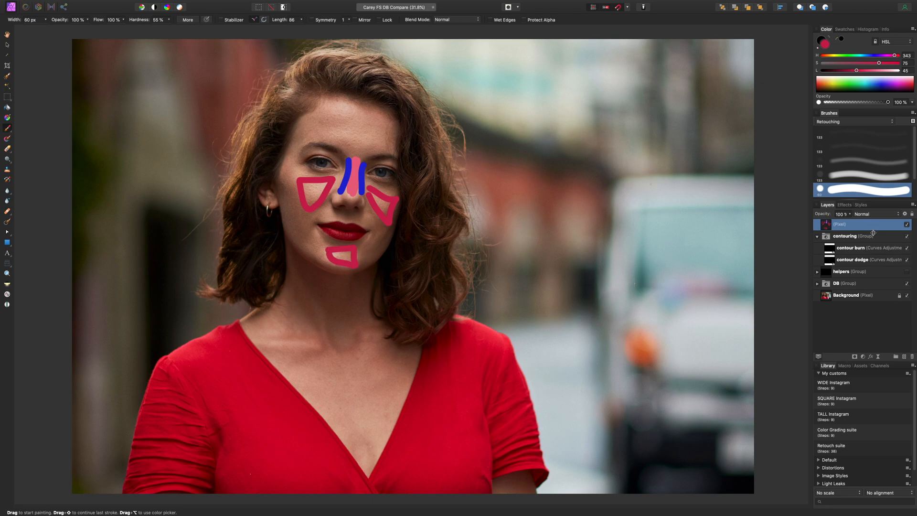
Mark the shadow areas above both eyes in blue, and delete the marked-up pixel layer.
{"action": "left_click", "coordinate": [880, 85]}
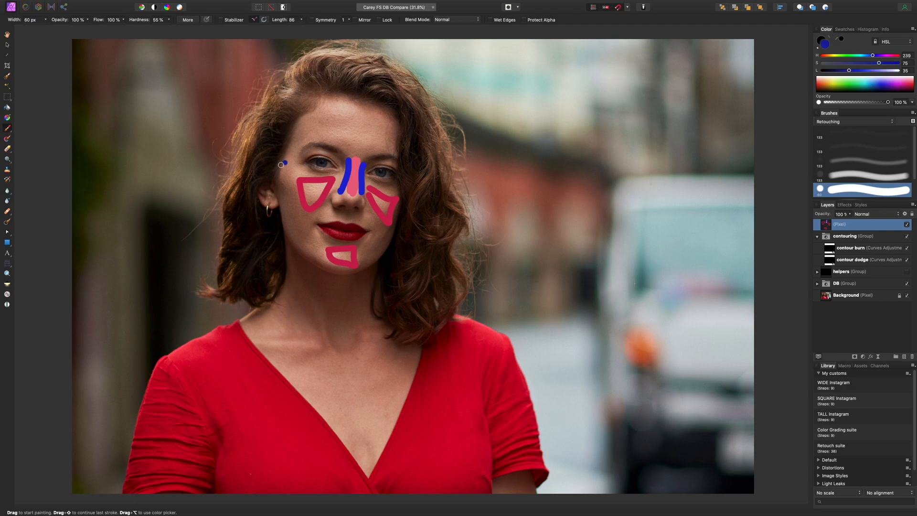
{"action": "left_click_drag", "start_coordinate": [341, 160], "coordinate": [305, 155]}
{"action": "left_click_drag", "start_coordinate": [367, 167], "coordinate": [399, 167]}
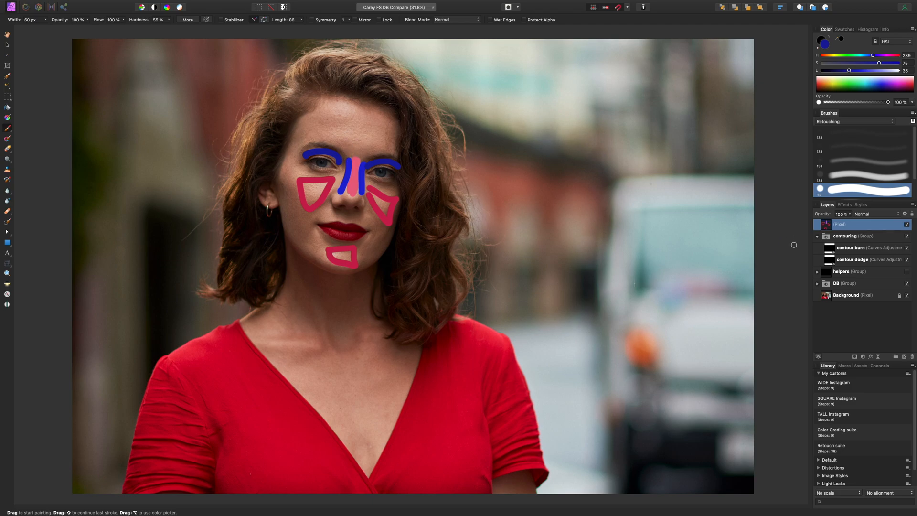
{"action": "key", "text": "Delete"}
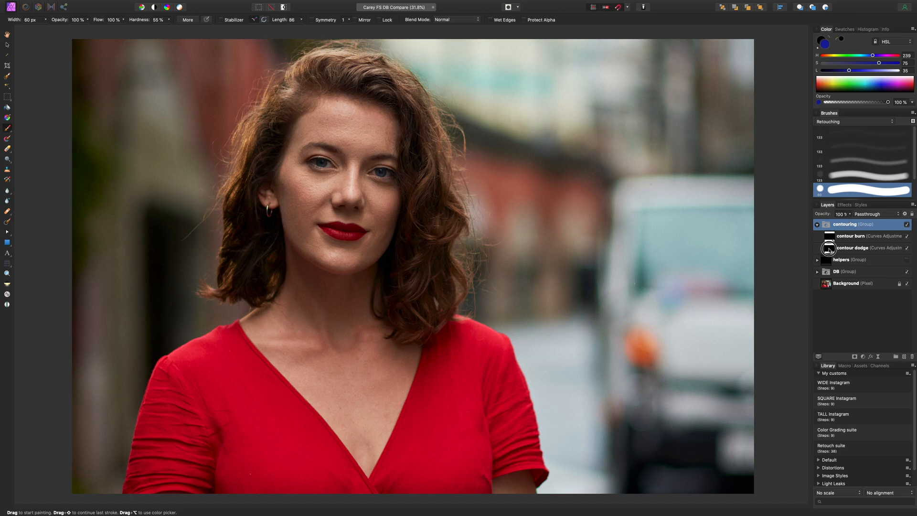
Target the contour dodge layer's mask and set up a white soft brush with 2% flow and 0% hardness.
{"action": "left_click", "coordinate": [830, 249]}
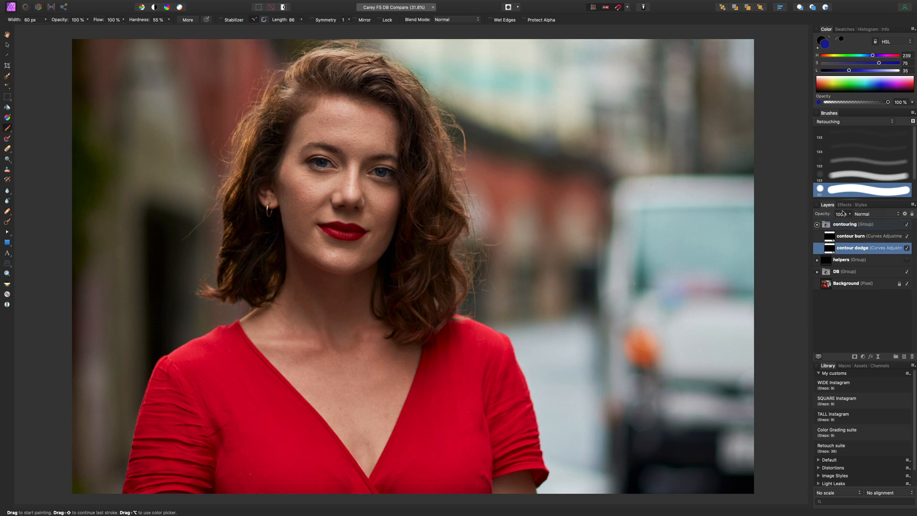
{"action": "left_click_drag", "start_coordinate": [873, 87], "coordinate": [799, 57]}
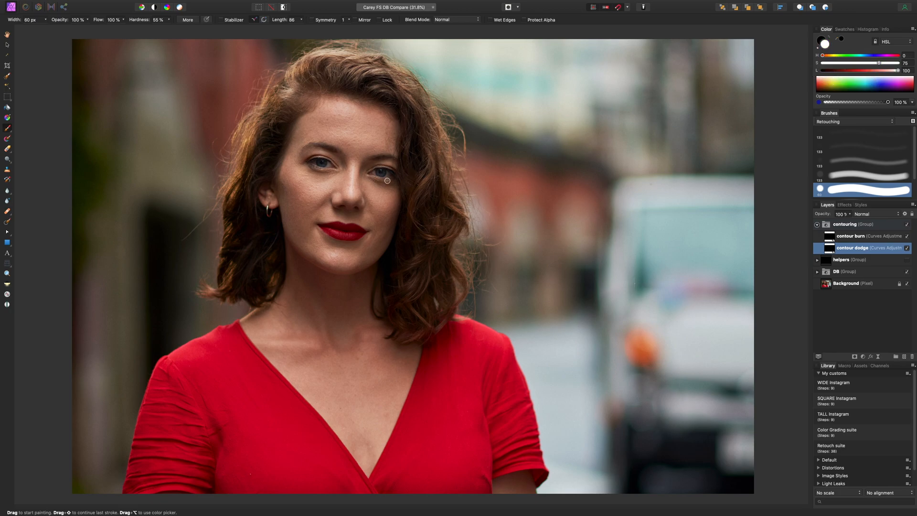
{"action": "key", "text": "bracketright"}
{"action": "key", "text": "bracketright"}
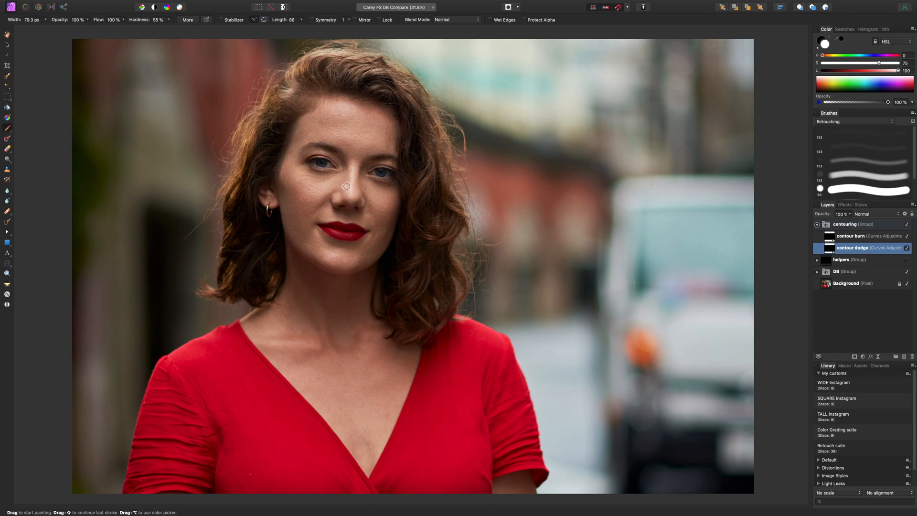
{"action": "left_click", "coordinate": [873, 149]}
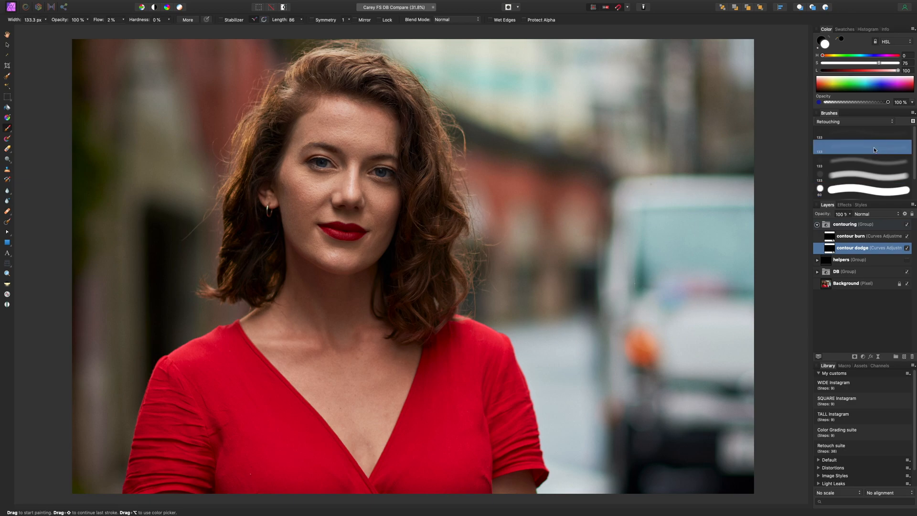
Paint a soft highlight over the center of the forehead and down the nose bridge on the contour dodge layer's mask.
{"action": "key", "text": "bracketright"}
{"action": "key", "text": "bracketright"}
{"action": "key", "text": "bracketright"}
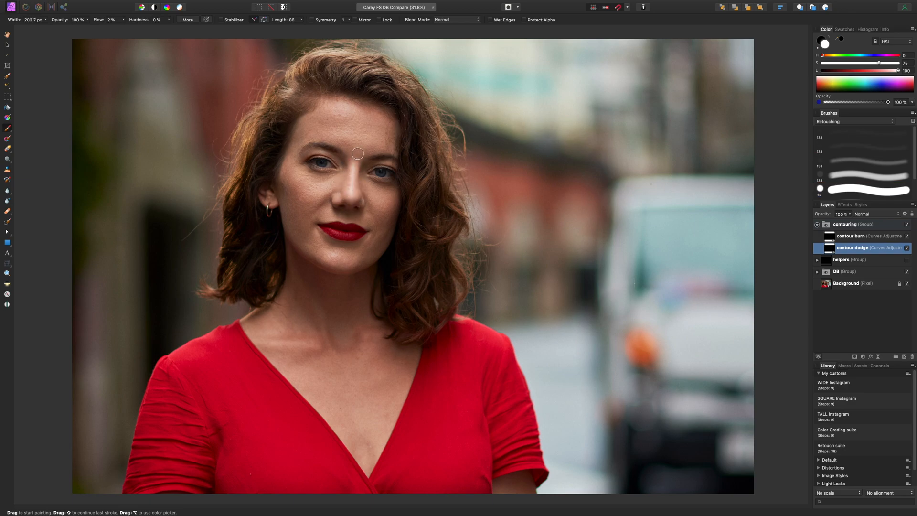
{"action": "key", "text": "bracketright"}
{"action": "key", "text": "bracketright"}
{"action": "key", "text": "bracketright"}
{"action": "key", "text": "bracketright"}
{"action": "key", "text": "bracketright"}
{"action": "key", "text": "bracketright"}
Dodge the cheek area beneath the eye on the earring side with a brush about 203 px wide.
{"action": "key", "text": "bracketleft"}
{"action": "key", "text": "bracketleft"}
{"action": "key", "text": "bracketleft"}
{"action": "key", "text": "bracketleft"}
{"action": "key", "text": "bracketleft"}
{"action": "key", "text": "bracketleft"}
{"action": "key", "text": "bracketleft"}
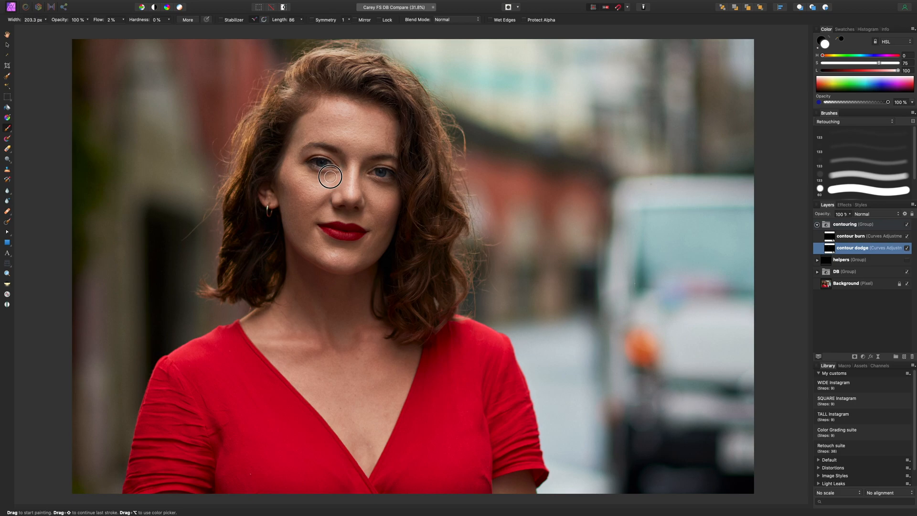
Enlarge the brush and dodge the cheek on the side away from the earring, and the center of the chin.
{"action": "key", "text": "bracketright"}
{"action": "key", "text": "bracketright"}
{"action": "key", "text": "bracketright"}
{"action": "key", "text": "bracketright"}
{"action": "key", "text": "bracketright"}
{"action": "mouse_move", "coordinate": [392, 196]}
{"action": "left_mouse_down"}
{"action": "mouse_move", "coordinate": [400, 202]}
{"action": "mouse_move", "coordinate": [380, 194]}
{"action": "left_mouse_up"}
{"action": "mouse_move", "coordinate": [346, 254]}
{"action": "left_mouse_down"}
{"action": "mouse_move", "coordinate": [327, 256]}
{"action": "mouse_move", "coordinate": [352, 256]}
{"action": "mouse_move", "coordinate": [335, 260]}
{"action": "mouse_move", "coordinate": [356, 234]}
{"action": "mouse_move", "coordinate": [327, 230]}
{"action": "mouse_move", "coordinate": [353, 237]}
{"action": "mouse_move", "coordinate": [333, 232]}
{"action": "mouse_move", "coordinate": [361, 234]}
{"action": "mouse_move", "coordinate": [340, 227]}
{"action": "left_mouse_up"}
Dodge the lips and the irises of both eyes with a small brush.
{"action": "key", "text": "bracketleft"}
{"action": "key", "text": "bracketleft"}
{"action": "key", "text": "bracketleft"}
{"action": "key", "text": "bracketleft"}
{"action": "key", "text": "bracketleft"}
{"action": "key", "text": "super+equal"}
{"action": "key", "text": "super+equal"}
{"action": "key", "text": "space"}
{"action": "left_click_drag", "start_coordinate": [360, 188], "coordinate": [436, 411]}
{"action": "key", "text": "bracketright"}
{"action": "mouse_move", "coordinate": [407, 204]}
{"action": "left_mouse_down"}
{"action": "mouse_move", "coordinate": [378, 196]}
{"action": "mouse_move", "coordinate": [407, 209]}
{"action": "left_mouse_up"}
{"action": "mouse_move", "coordinate": [218, 174]}
{"action": "left_mouse_down"}
{"action": "mouse_move", "coordinate": [195, 171]}
{"action": "mouse_move", "coordinate": [215, 171]}
{"action": "mouse_move", "coordinate": [207, 181]}
{"action": "left_mouse_up"}
{"action": "key", "text": "bracketleft"}
{"action": "key", "text": "bracketleft"}
{"action": "key", "text": "bracketleft"}
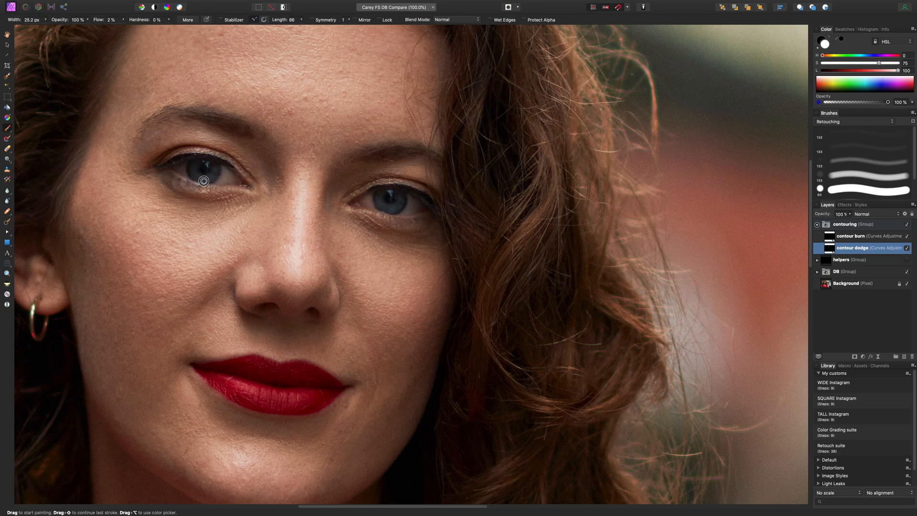
{"action": "mouse_move", "coordinate": [386, 203]}
{"action": "left_mouse_down"}
{"action": "mouse_move", "coordinate": [380, 197]}
{"action": "mouse_move", "coordinate": [391, 207]}
{"action": "mouse_move", "coordinate": [401, 197]}
{"action": "mouse_move", "coordinate": [395, 208]}
{"action": "mouse_move", "coordinate": [378, 198]}
{"action": "mouse_move", "coordinate": [394, 207]}
{"action": "left_mouse_up"}
Isolate the contour dodge layer's mask and examine the painted highlight shapes.
{"action": "key", "text": "super+minus"}
{"action": "left_click_drag", "start_coordinate": [430, 287], "coordinate": [442, 232]}
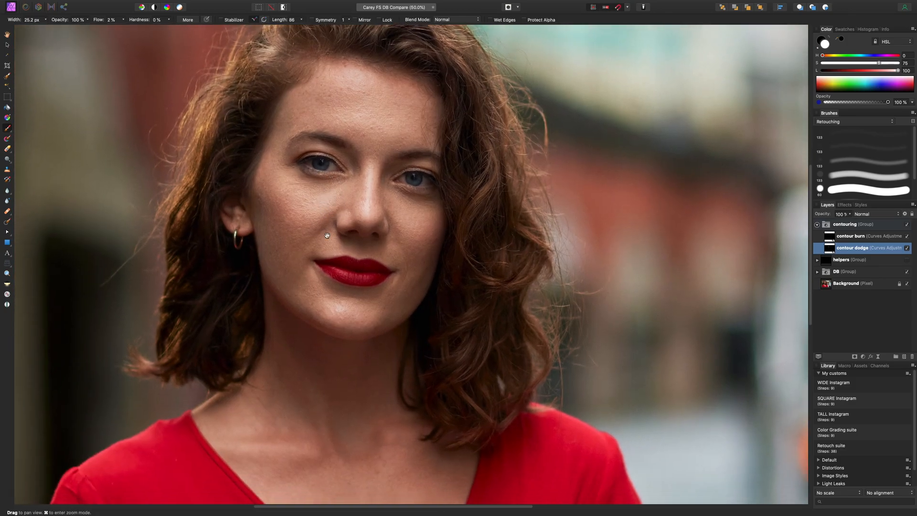
{"action": "left_click", "coordinate": [828, 249], "text": "alt"}
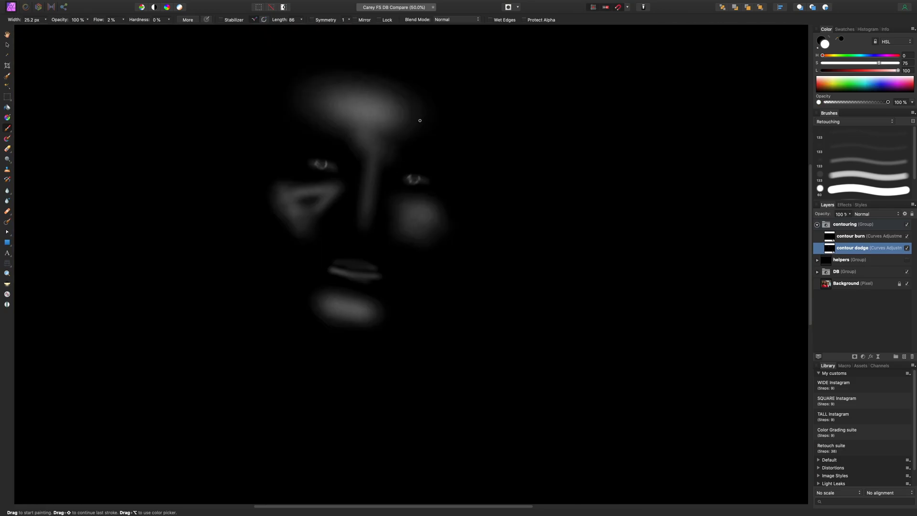
{"action": "key", "text": "bracketright"}
{"action": "key", "text": "bracketright"}
{"action": "key", "text": "bracketright"}
{"action": "key", "text": "bracketright"}
{"action": "key", "text": "super+minus"}
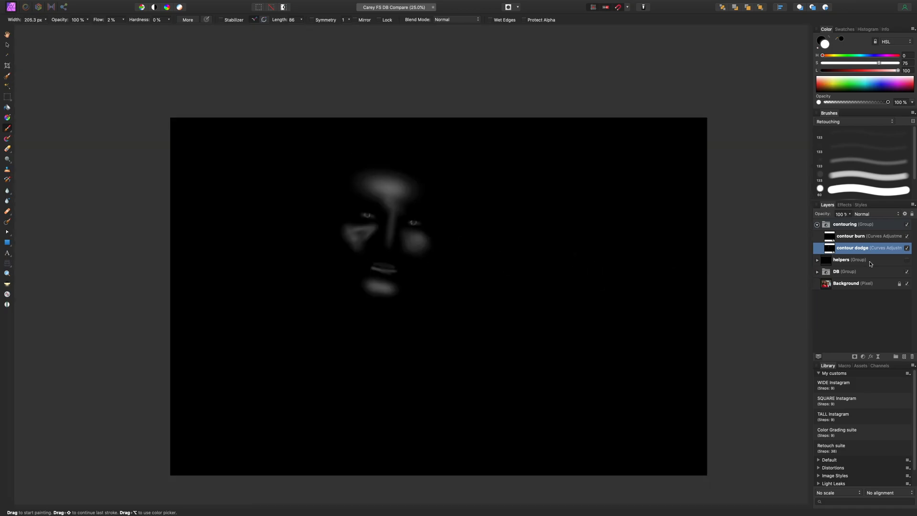
Leave the mask view and compare the portrait with the contour dodge layer hidden and shown.
{"action": "left_click", "coordinate": [876, 236]}
{"action": "left_click", "coordinate": [890, 249]}
{"action": "left_click", "coordinate": [907, 248]}
{"action": "left_click", "coordinate": [907, 248]}
{"action": "left_click", "coordinate": [907, 249]}
{"action": "left_click", "coordinate": [908, 248]}
{"action": "left_click", "coordinate": [908, 248]}
{"action": "left_click", "coordinate": [908, 248]}
{"action": "double_click", "coordinate": [912, 251]}
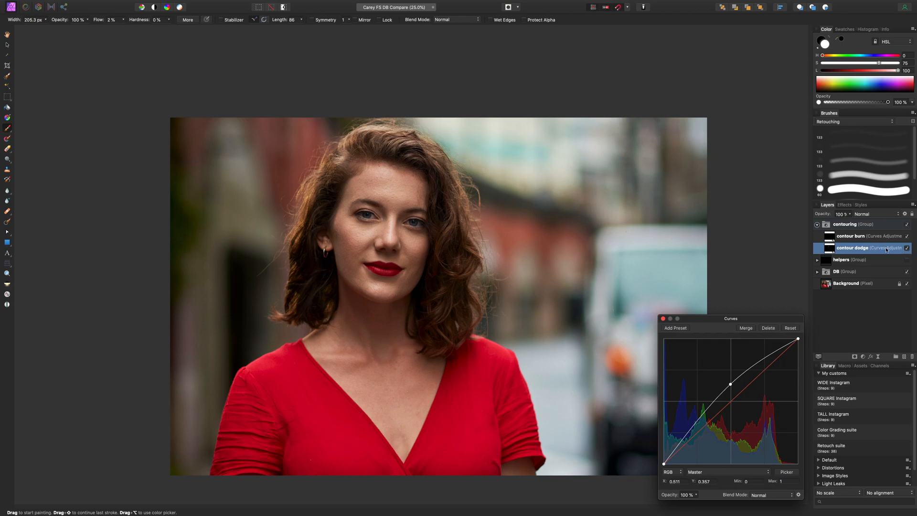
{"action": "left_click", "coordinate": [664, 318]}
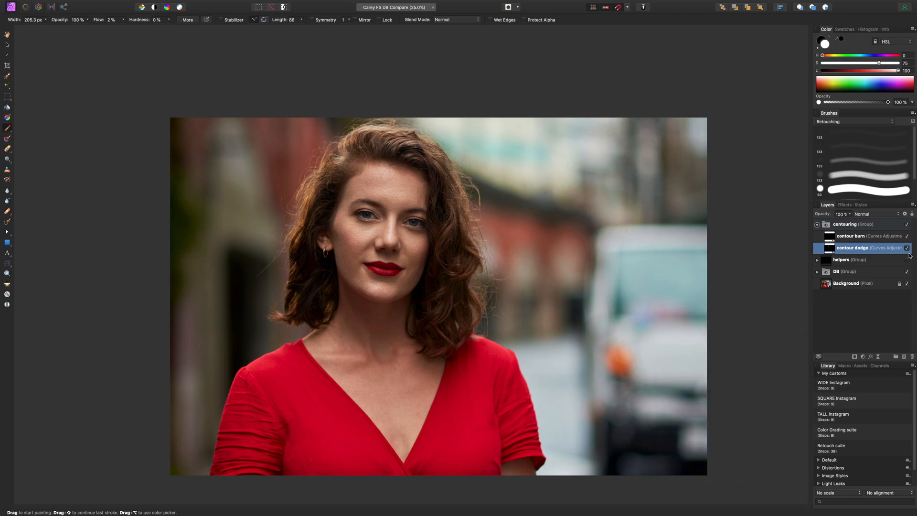
Target the contour burn layer's mask and paint soft shadows along both sides of the nose and the eye sockets.
{"action": "left_click", "coordinate": [884, 238]}
{"action": "key", "text": "super+equal"}
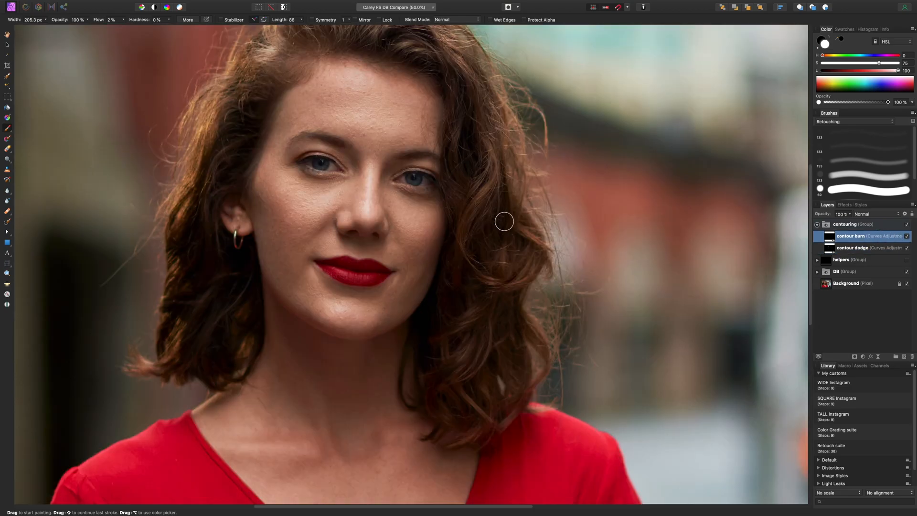
{"action": "left_click_drag", "start_coordinate": [475, 221], "coordinate": [504, 286]}
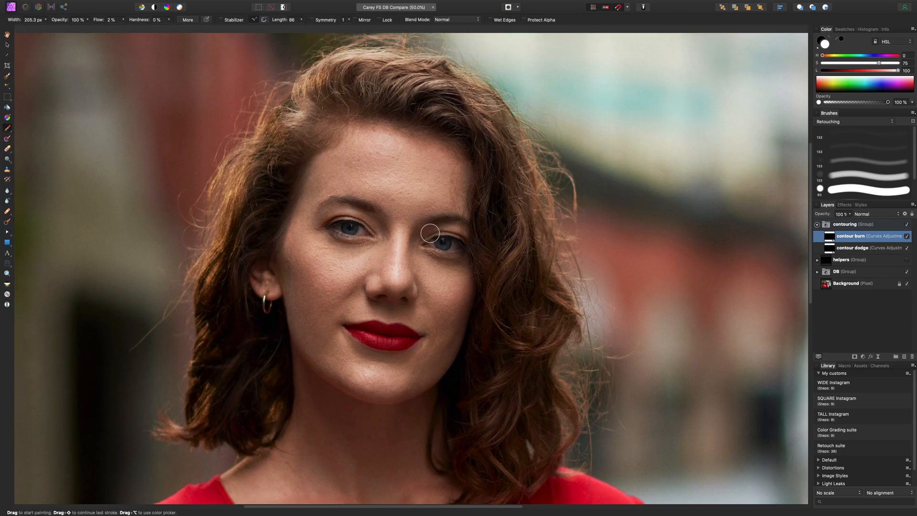
{"action": "key", "text": "bracketleft"}
{"action": "key", "text": "bracketleft"}
{"action": "key", "text": "bracketleft"}
{"action": "key", "text": "bracketleft"}
{"action": "key", "text": "bracketleft"}
{"action": "key", "text": "bracketleft"}
{"action": "key", "text": "bracketleft"}
{"action": "key", "text": "bracketleft"}
{"action": "key", "text": "bracketleft"}
{"action": "key", "text": "bracketleft"}
{"action": "key", "text": "bracketleft"}
{"action": "key", "text": "bracketleft"}
{"action": "key", "text": "bracketleft"}
{"action": "key", "text": "bracketright"}
{"action": "key", "text": "bracketright"}
{"action": "key", "text": "bracketright"}
{"action": "key", "text": "bracketright"}
{"action": "key", "text": "bracketright"}
{"action": "key", "text": "bracketright"}
{"action": "key", "text": "bracketright"}
{"action": "key", "text": "bracketright"}
{"action": "key", "text": "bracketright"}
Burn fine shadow lines around both eyes and along the lips with a small brush.
{"action": "key", "text": "bracketleft"}
{"action": "key", "text": "bracketleft"}
{"action": "key", "text": "bracketleft"}
{"action": "key", "text": "bracketleft"}
{"action": "key", "text": "bracketleft"}
{"action": "key", "text": "bracketleft"}
{"action": "mouse_move", "coordinate": [374, 235]}
{"action": "left_mouse_down"}
{"action": "mouse_move", "coordinate": [320, 223]}
{"action": "mouse_move", "coordinate": [348, 215]}
{"action": "mouse_move", "coordinate": [369, 230]}
{"action": "mouse_move", "coordinate": [356, 216]}
{"action": "mouse_move", "coordinate": [322, 222]}
{"action": "left_mouse_up"}
{"action": "key", "text": "bracketleft"}
{"action": "key", "text": "bracketleft"}
{"action": "key", "text": "bracketleft"}
{"action": "mouse_move", "coordinate": [422, 243]}
{"action": "left_mouse_down"}
{"action": "mouse_move", "coordinate": [463, 238]}
{"action": "mouse_move", "coordinate": [423, 242]}
{"action": "mouse_move", "coordinate": [448, 230]}
{"action": "mouse_move", "coordinate": [469, 245]}
{"action": "mouse_move", "coordinate": [430, 234]}
{"action": "mouse_move", "coordinate": [456, 233]}
{"action": "mouse_move", "coordinate": [426, 243]}
{"action": "left_mouse_up"}
{"action": "key", "text": "bracketleft"}
{"action": "key", "text": "super+minus"}
{"action": "left_click_drag", "start_coordinate": [504, 211], "coordinate": [495, 196]}
{"action": "key", "text": "super+plus"}
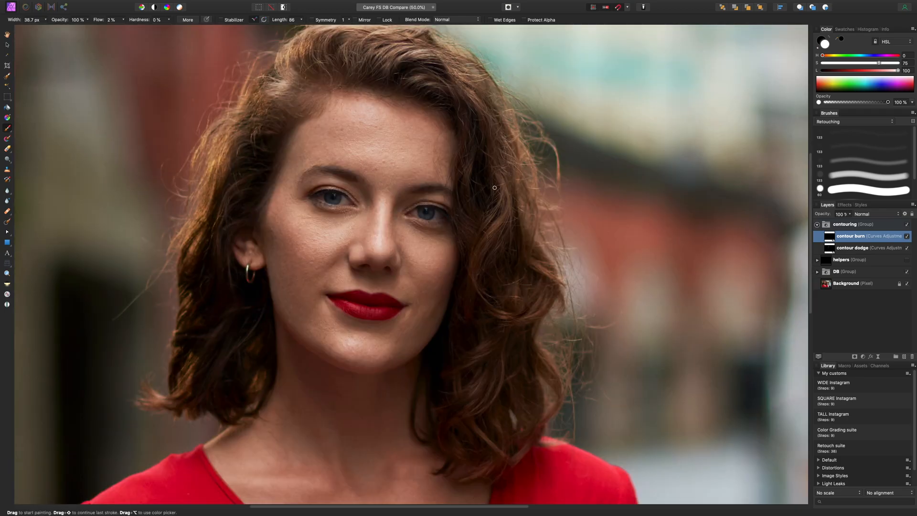
Burn the outer contour of the face from the hairline down both sides to the jaw with a larger brush.
{"action": "key", "text": "bracketright"}
{"action": "key", "text": "bracketright"}
{"action": "key", "text": "bracketright"}
{"action": "key", "text": "bracketright"}
{"action": "key", "text": "bracketright"}
{"action": "key", "text": "bracketright"}
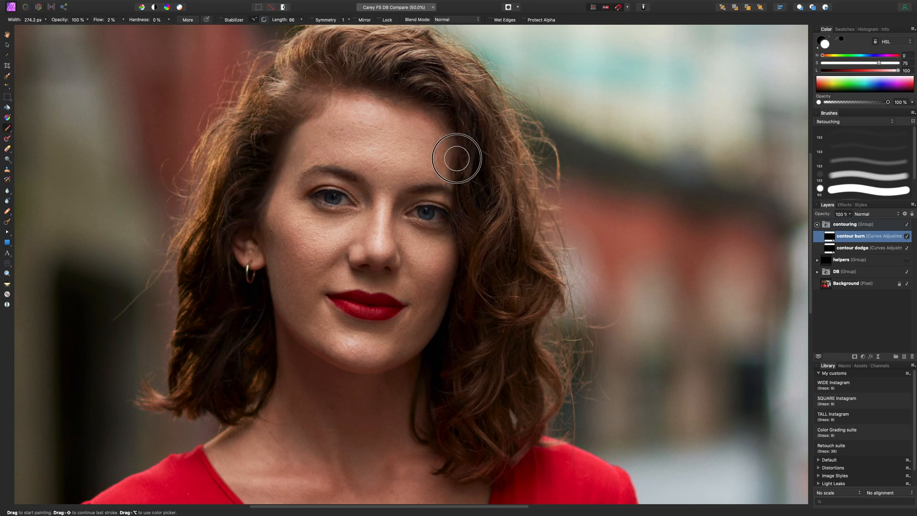
{"action": "key", "text": "bracketleft"}
{"action": "key", "text": "bracketleft"}
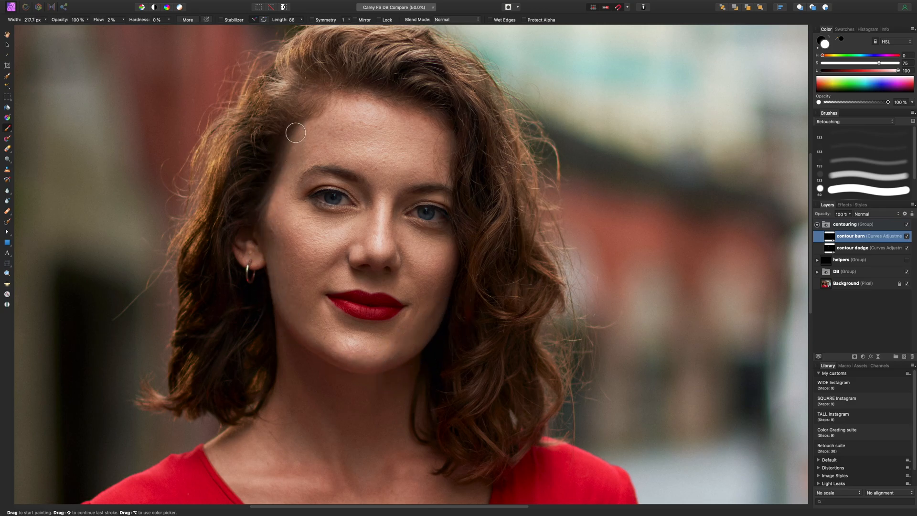
{"action": "key", "text": "bracketright"}
{"action": "key", "text": "bracketleft"}
Examine the contour burn layer's mask on its own, and compare the portrait with that layer hidden and shown.
{"action": "left_click", "coordinate": [830, 235], "text": "alt"}
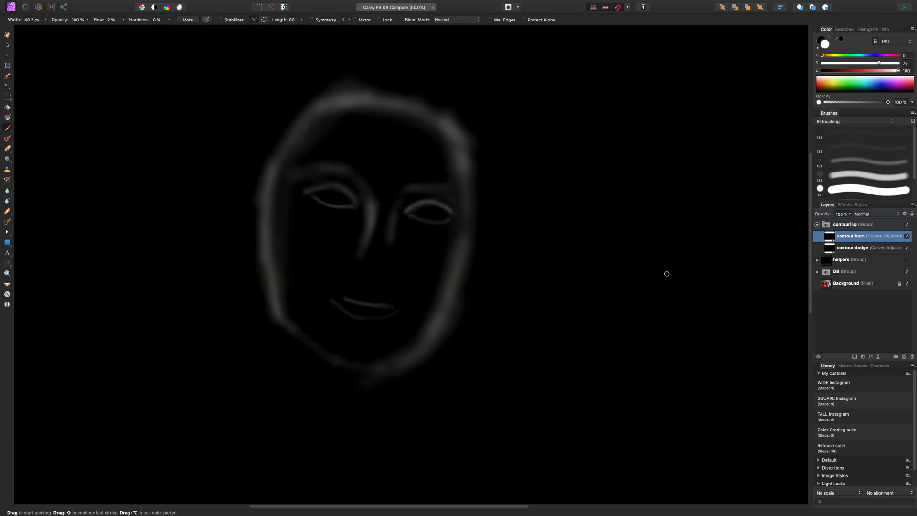
{"action": "left_click", "coordinate": [860, 261]}
{"action": "left_click", "coordinate": [884, 237]}
{"action": "left_click", "coordinate": [907, 237]}
{"action": "left_click", "coordinate": [907, 237]}
{"action": "left_click", "coordinate": [907, 236]}
{"action": "left_click", "coordinate": [907, 236]}
{"action": "left_click", "coordinate": [908, 237]}
{"action": "left_click", "coordinate": [907, 238]}
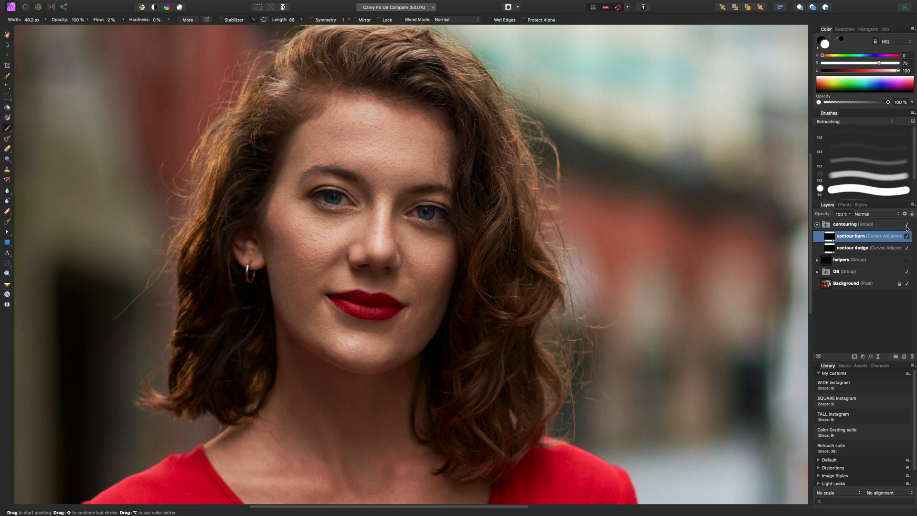
Compare the portrait with the whole contouring group hidden and shown, up close and fitted to the window.
{"action": "left_click", "coordinate": [907, 226]}
{"action": "left_click", "coordinate": [907, 226]}
{"action": "key", "text": "super+0"}
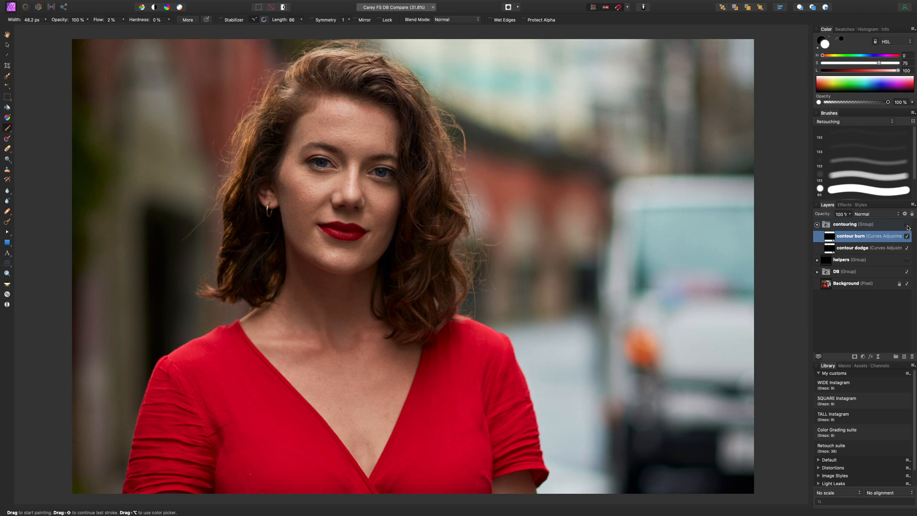
{"action": "left_click", "coordinate": [907, 226]}
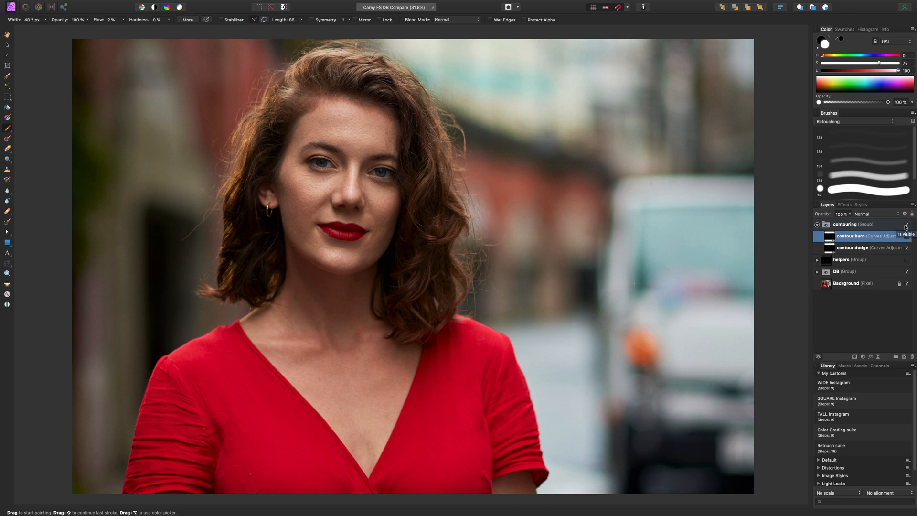
Target the contour dodge layer again and strengthen the highlights on both cheeks with a larger brush.
{"action": "left_click", "coordinate": [848, 249]}
{"action": "left_click_drag", "start_coordinate": [854, 218], "coordinate": [865, 238]}
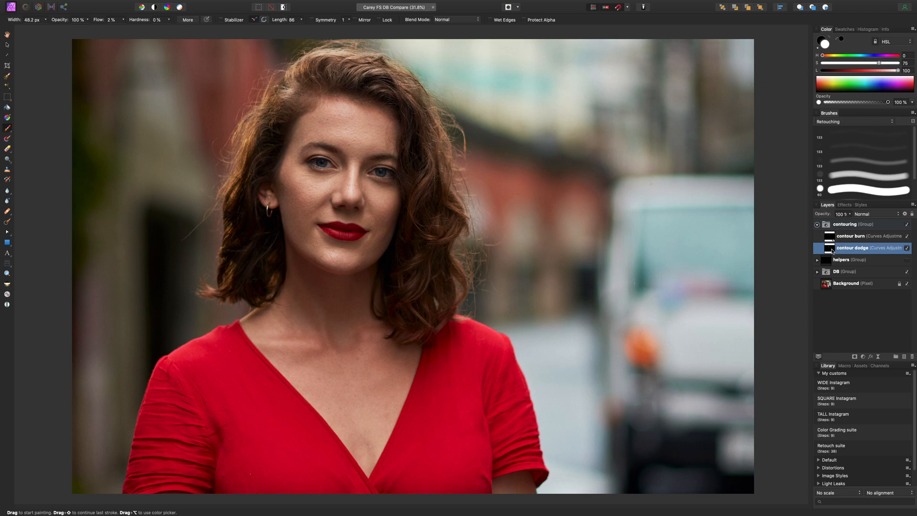
{"action": "key", "text": "bracketright"}
{"action": "key", "text": "bracketright"}
{"action": "key", "text": "bracketright"}
{"action": "key", "text": "bracketright"}
{"action": "key", "text": "bracketright"}
{"action": "key", "text": "bracketright"}
{"action": "mouse_move", "coordinate": [351, 185]}
{"action": "left_mouse_down"}
{"action": "mouse_move", "coordinate": [302, 177]}
{"action": "mouse_move", "coordinate": [306, 195]}
{"action": "mouse_move", "coordinate": [292, 182]}
{"action": "mouse_move", "coordinate": [302, 200]}
{"action": "mouse_move", "coordinate": [294, 196]}
{"action": "mouse_move", "coordinate": [319, 191]}
{"action": "mouse_move", "coordinate": [298, 214]}
{"action": "mouse_move", "coordinate": [291, 180]}
{"action": "left_mouse_up"}
{"action": "key", "text": "bracketright"}
{"action": "key", "text": "bracketright"}
{"action": "mouse_move", "coordinate": [389, 192]}
{"action": "left_mouse_down"}
{"action": "mouse_move", "coordinate": [367, 189]}
{"action": "mouse_move", "coordinate": [377, 219]}
{"action": "mouse_move", "coordinate": [382, 205]}
{"action": "left_mouse_up"}
Strengthen the dodge highlights on the forehead and the chin, using a brush about 430 px wide for the chin.
{"action": "key", "text": "bracketright"}
{"action": "key", "text": "bracketright"}
{"action": "mouse_move", "coordinate": [377, 141]}
{"action": "left_mouse_down"}
{"action": "mouse_move", "coordinate": [344, 146]}
{"action": "mouse_move", "coordinate": [362, 151]}
{"action": "mouse_move", "coordinate": [372, 135]}
{"action": "mouse_move", "coordinate": [338, 124]}
{"action": "mouse_move", "coordinate": [366, 133]}
{"action": "left_mouse_up"}
{"action": "key", "text": "bracketright"}
{"action": "key", "text": "bracketright"}
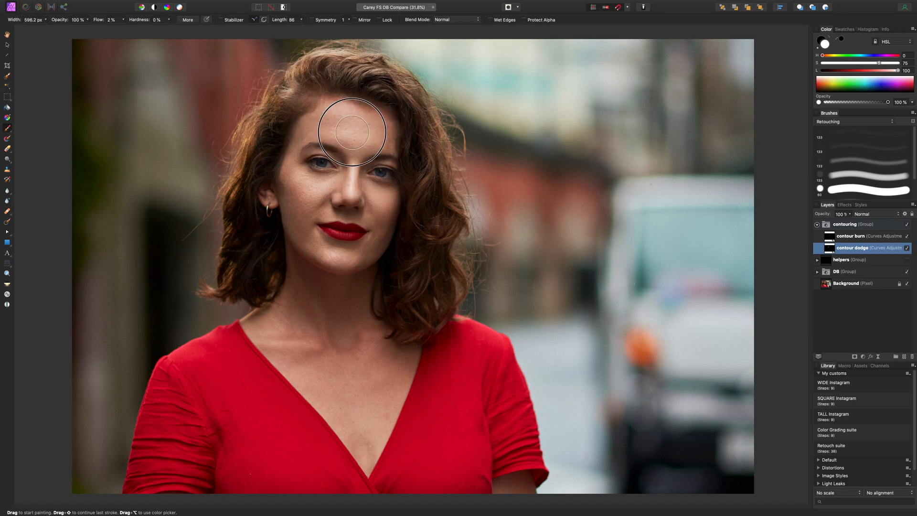
{"action": "key", "text": "bracketleft"}
{"action": "key", "text": "bracketleft"}
{"action": "left_click_drag", "start_coordinate": [356, 253], "coordinate": [331, 248]}
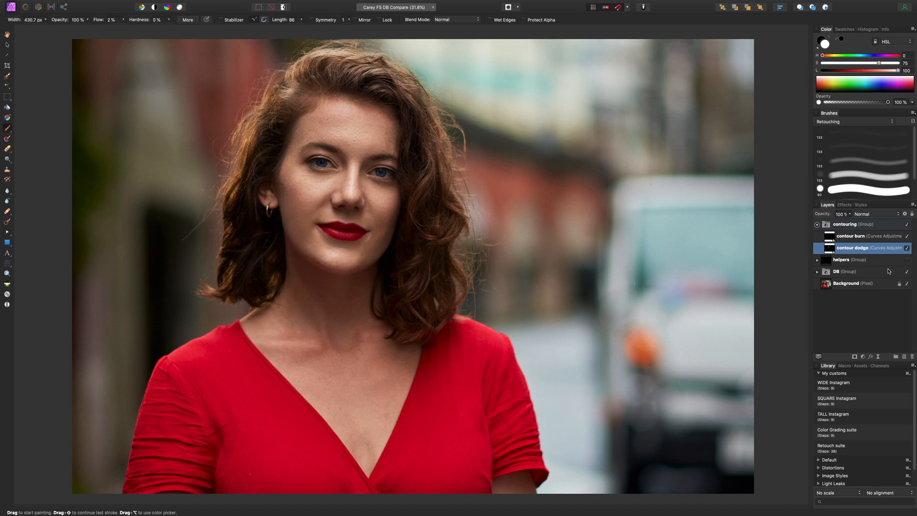
Target the contour burn layer and deepen the shadows along the hairline and the jaw.
{"action": "left_click", "coordinate": [871, 239]}
{"action": "key", "text": "bracketleft"}
{"action": "key", "text": "bracketleft"}
{"action": "key", "text": "bracketleft"}
{"action": "key", "text": "bracketleft"}
{"action": "key", "text": "bracketright"}
{"action": "key", "text": "bracketright"}
{"action": "key", "text": "bracketright"}
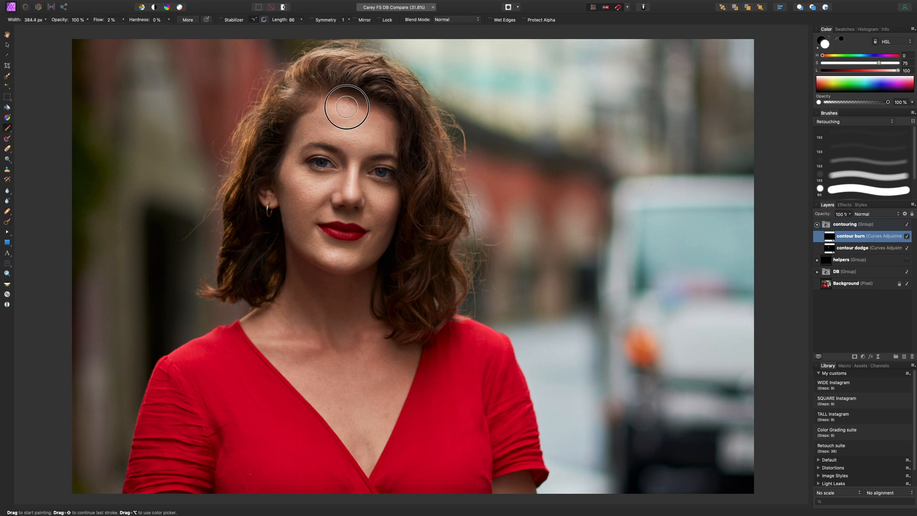
{"action": "key", "text": "bracketleft"}
{"action": "key", "text": "bracketleft"}
{"action": "key", "text": "bracketleft"}
{"action": "key", "text": "bracketleft"}
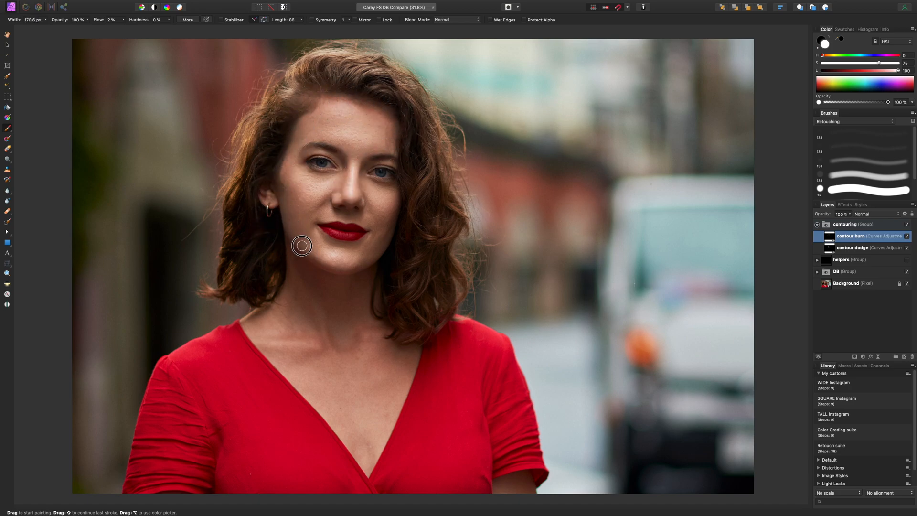
{"action": "key", "text": "bracketright"}
{"action": "key", "text": "bracketright"}
Toggle the contouring group's visibility to judge the strengthened contouring on the zoomed-out portrait, leaving the group shown.
{"action": "left_click", "coordinate": [907, 225]}
{"action": "left_click", "coordinate": [907, 226]}
{"action": "key", "text": "super+minus"}
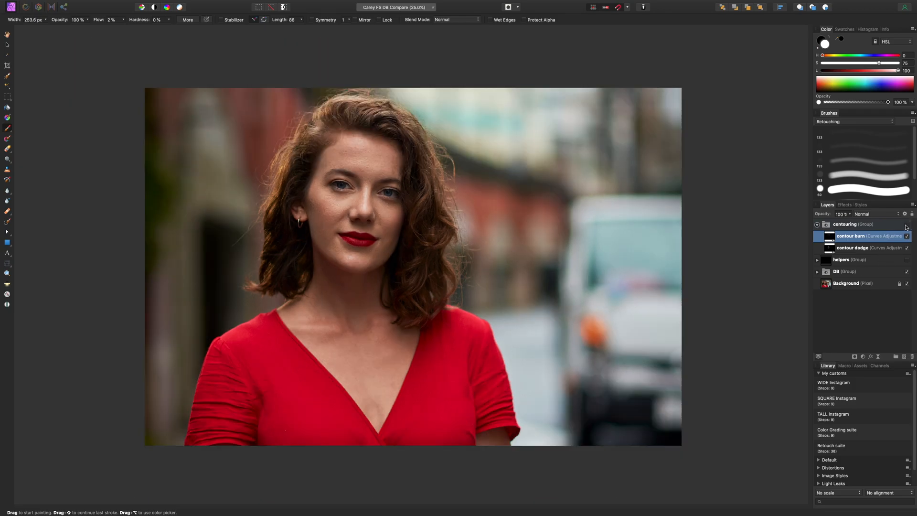
{"action": "left_click", "coordinate": [907, 225]}
{"action": "left_click", "coordinate": [907, 225]}
{"action": "left_click", "coordinate": [906, 225]}
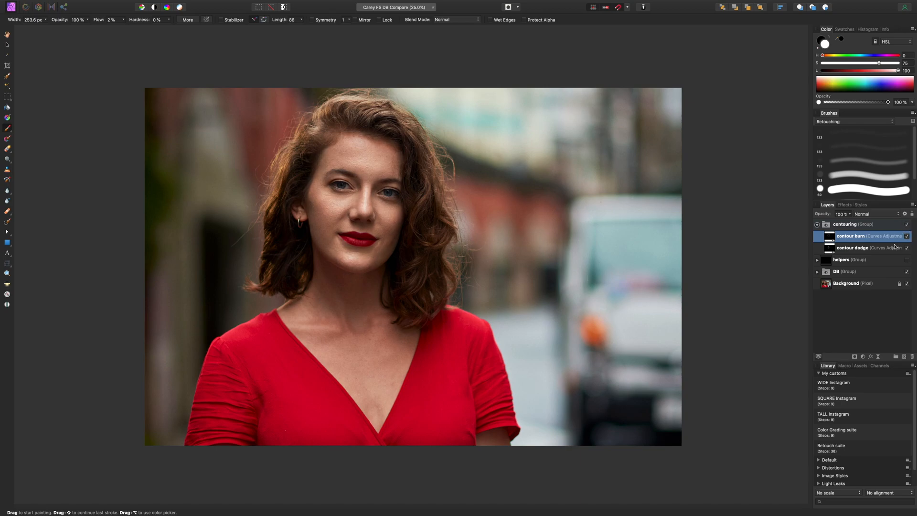
Soften the contouring by setting the contour burn layer's opacity to 50% and the contour dodge layer's opacity to 39%.
{"action": "left_click", "coordinate": [866, 250]}
{"action": "mouse_move", "coordinate": [852, 215]}
{"action": "left_mouse_down"}
{"action": "mouse_move", "coordinate": [789, 226]}
{"action": "mouse_move", "coordinate": [831, 229]}
{"action": "mouse_move", "coordinate": [802, 226]}
{"action": "mouse_move", "coordinate": [819, 232]}
{"action": "left_mouse_up"}
{"action": "left_click", "coordinate": [898, 239]}
{"action": "key", "text": "super+0"}
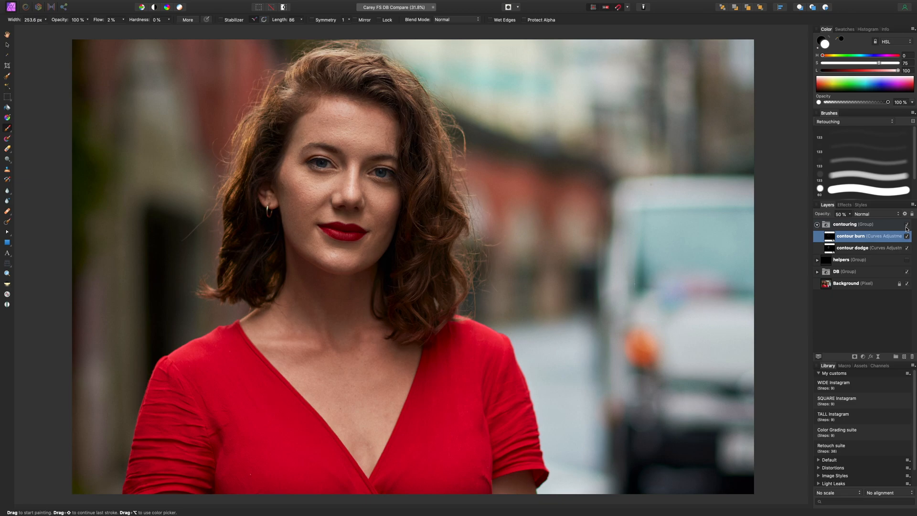
{"action": "left_click", "coordinate": [855, 248]}
{"action": "left_click", "coordinate": [859, 214]}
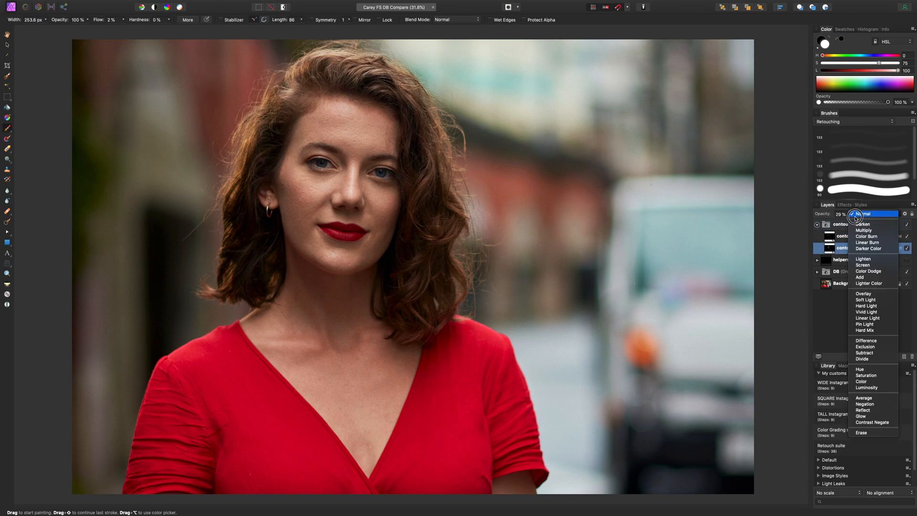
{"action": "left_click", "coordinate": [853, 220]}
{"action": "left_click_drag", "start_coordinate": [849, 214], "coordinate": [856, 224]}
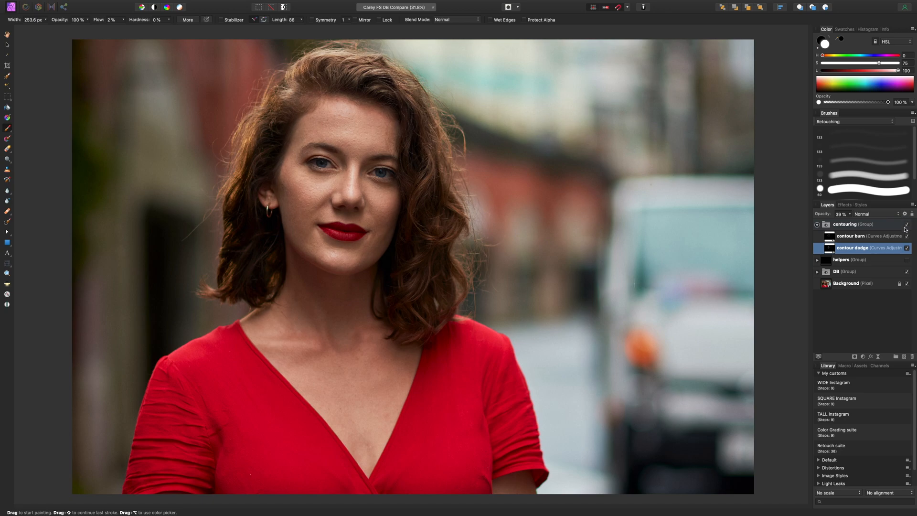
Brush highlights along the hair beside the face on the contour dodge layer, reducing the brush to about 41.5 px.
{"action": "key", "text": "bracketleft"}
{"action": "mouse_move", "coordinate": [428, 178]}
{"action": "left_mouse_down"}
{"action": "mouse_move", "coordinate": [407, 205]}
{"action": "mouse_move", "coordinate": [412, 213]}
{"action": "mouse_move", "coordinate": [429, 178]}
{"action": "mouse_move", "coordinate": [407, 232]}
{"action": "left_mouse_up"}
{"action": "key", "text": "bracketleft"}
{"action": "key", "text": "bracketleft"}
{"action": "left_click", "coordinate": [907, 248]}
{"action": "key", "text": "bracketleft"}
{"action": "key", "text": "bracketleft"}
Add a Curves adjustment above the contouring group, lift its midtones to about X 0.51, Y 0.636, and invert its mask.
{"action": "left_click", "coordinate": [867, 225]}
{"action": "left_click", "coordinate": [863, 357]}
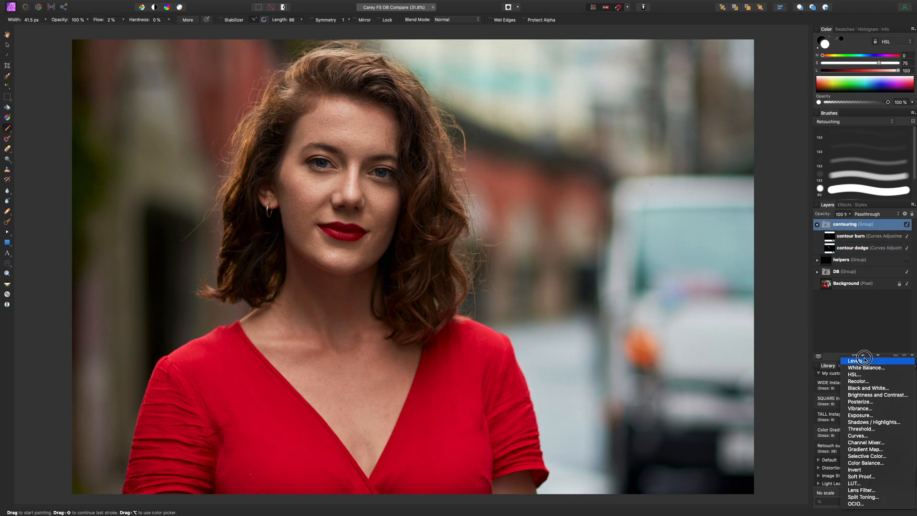
{"action": "left_click", "coordinate": [859, 436]}
{"action": "left_click_drag", "start_coordinate": [730, 406], "coordinate": [732, 384]}
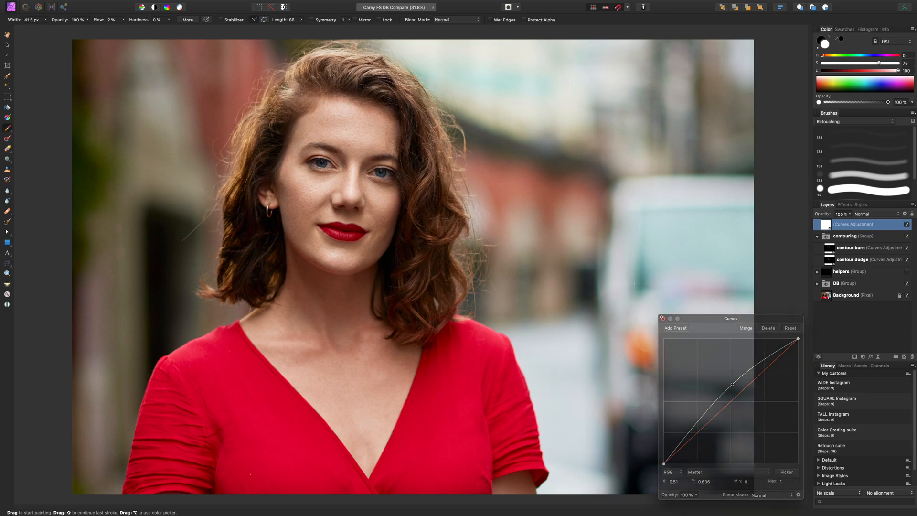
{"action": "left_click", "coordinate": [662, 318]}
{"action": "key", "text": "super+i"}
Brush highlights into the hair on the new Curves mask with a brush about 83 px wide, and raise the curve's midpoint further.
{"action": "key", "text": "]"}
{"action": "key", "text": "]"}
{"action": "key", "text": "]"}
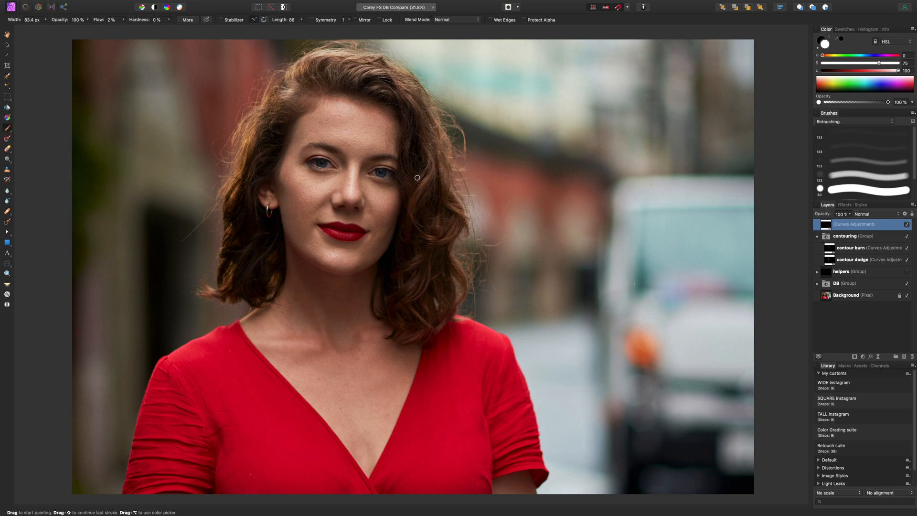
{"action": "double_click", "coordinate": [828, 226]}
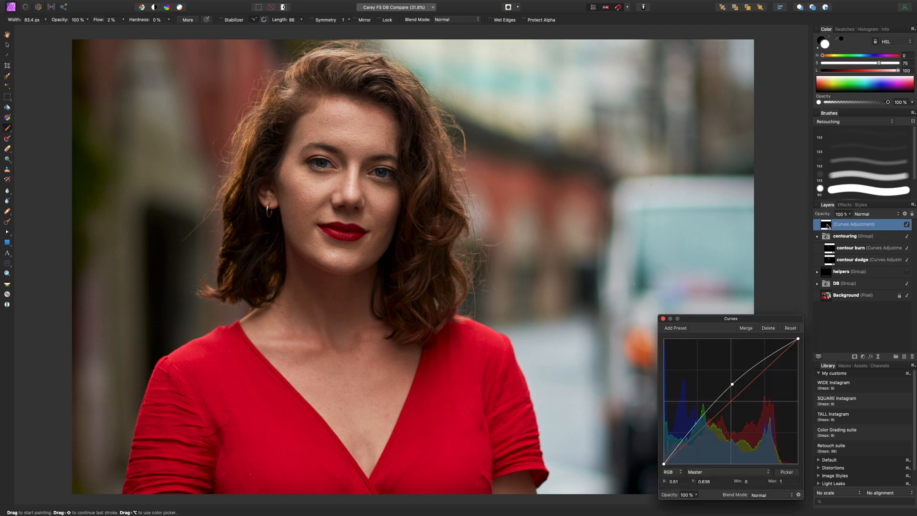
{"action": "left_click_drag", "start_coordinate": [732, 384], "coordinate": [732, 371]}
{"action": "left_click", "coordinate": [663, 318]}
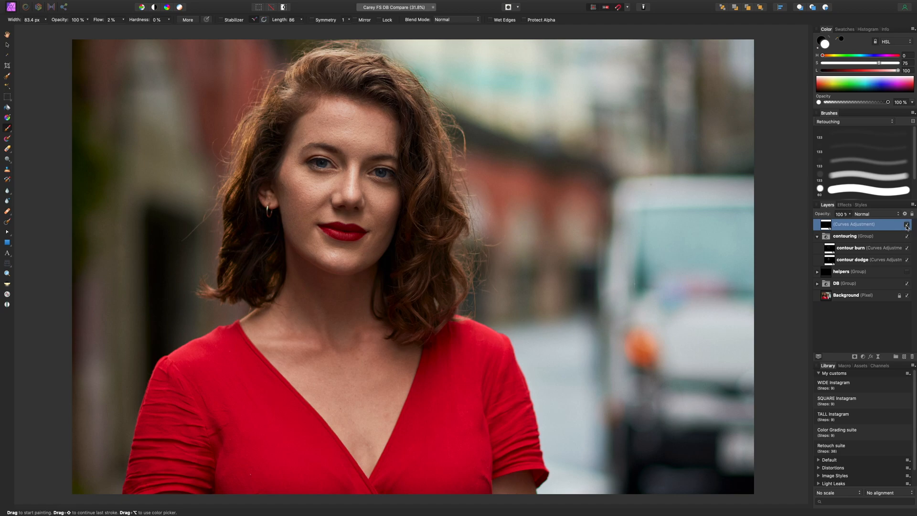
{"action": "key", "text": "bracketleft"}
{"action": "key", "text": "bracketleft"}
Target the contour dodge layer and brush highlights onto the neck and collarbones, widening the brush to about 238 px.
{"action": "left_click", "coordinate": [831, 263]}
{"action": "key", "text": "bracketright"}
{"action": "key", "text": "bracketright"}
{"action": "key", "text": "bracketright"}
{"action": "key", "text": "bracketright"}
{"action": "key", "text": "bracketright"}
{"action": "key", "text": "bracketright"}
{"action": "key", "text": "bracketright"}
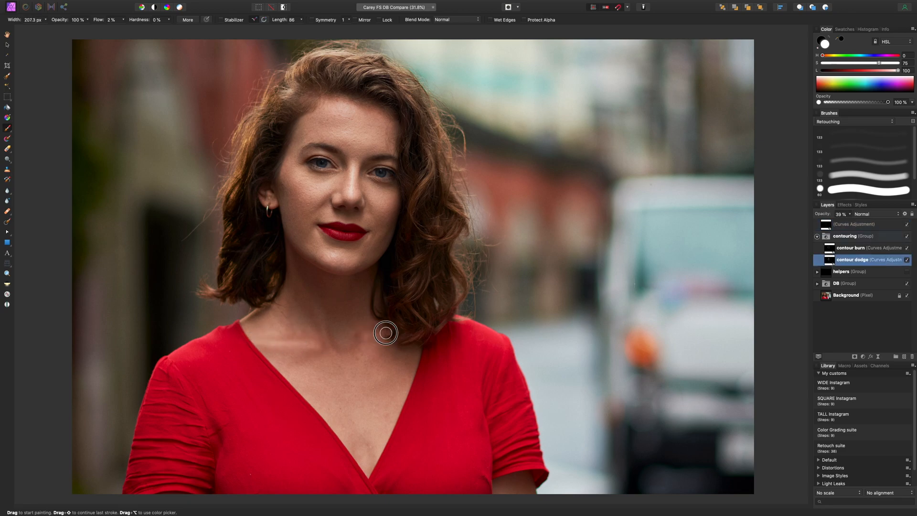
{"action": "key", "text": "bracketright"}
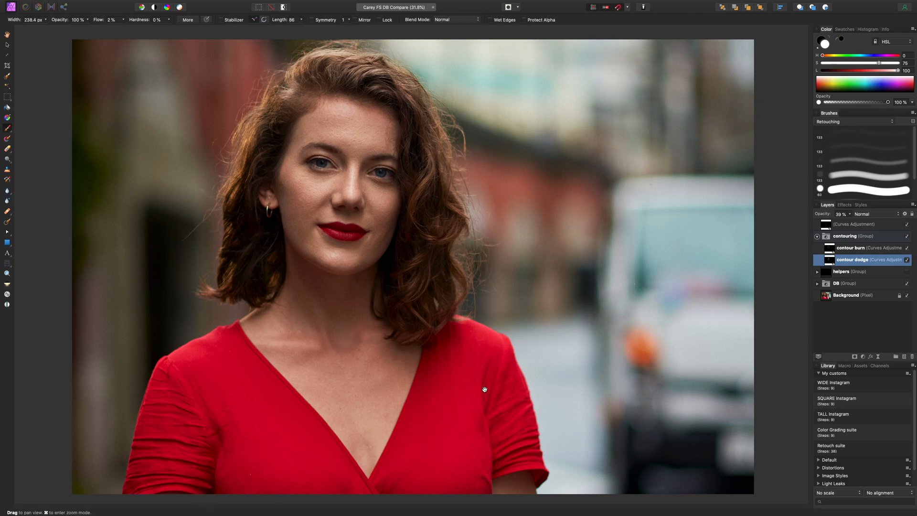
Brush broader dodge highlights onto the dress's shoulders and sleeves with a much larger brush.
{"action": "scroll", "coordinate": [484, 356], "scroll_direction": "down", "scroll_amount": 3}
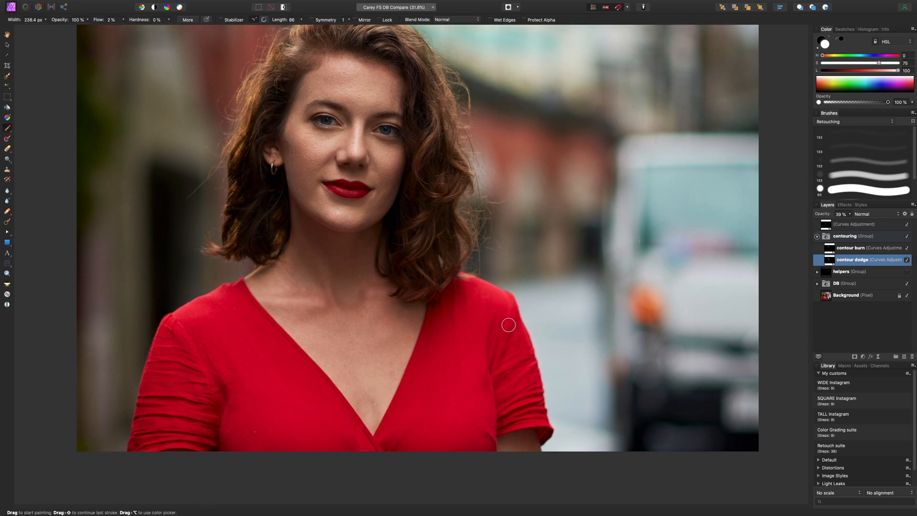
{"action": "key", "text": "bracketright"}
{"action": "key", "text": "bracketright"}
{"action": "key", "text": "bracketright"}
{"action": "key", "text": "bracketright"}
{"action": "key", "text": "bracketright"}
{"action": "key", "text": "bracketright"}
{"action": "key", "text": "bracketright"}
{"action": "key", "text": "bracketright"}
{"action": "key", "text": "bracketright"}
{"action": "key", "text": "bracketright"}
Target the contour burn layer and deepen the shadows on the red dress with a brush about 438 px wide.
{"action": "key", "text": "alt+bracketright"}
{"action": "key", "text": "bracketleft"}
{"action": "key", "text": "bracketleft"}
{"action": "key", "text": "bracketleft"}
{"action": "key", "text": "bracketleft"}
{"action": "key", "text": "bracketleft"}
{"action": "key", "text": "bracketleft"}
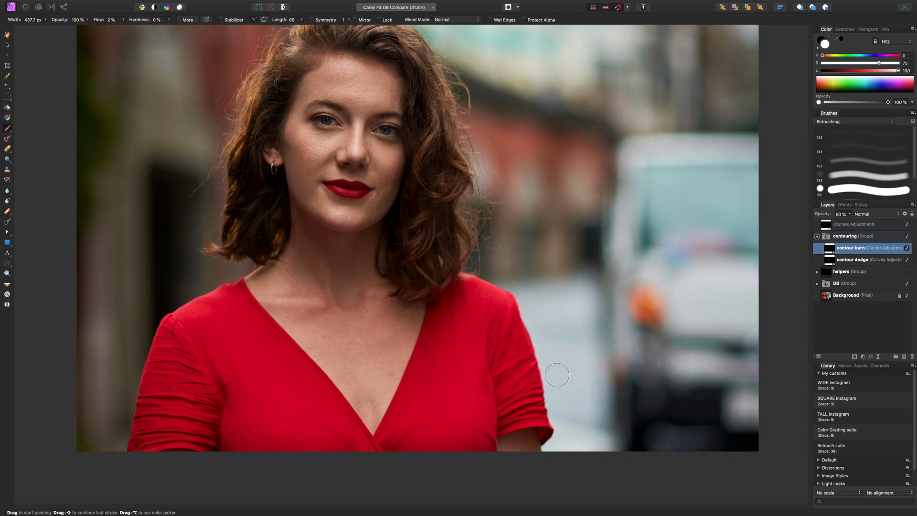
{"action": "mouse_move", "coordinate": [493, 310]}
{"action": "left_mouse_down"}
{"action": "mouse_move", "coordinate": [512, 338]}
{"action": "mouse_move", "coordinate": [518, 324]}
{"action": "left_mouse_up"}
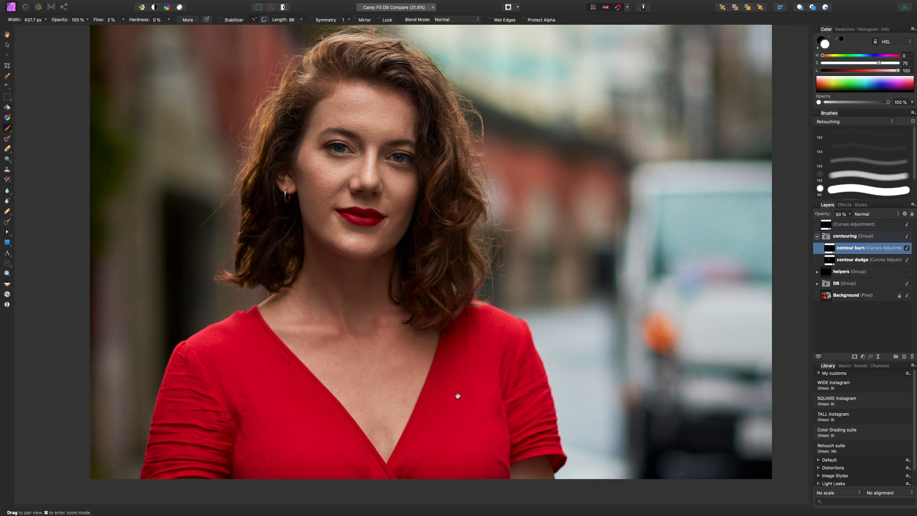
{"action": "left_click_drag", "start_coordinate": [454, 395], "coordinate": [450, 374]}
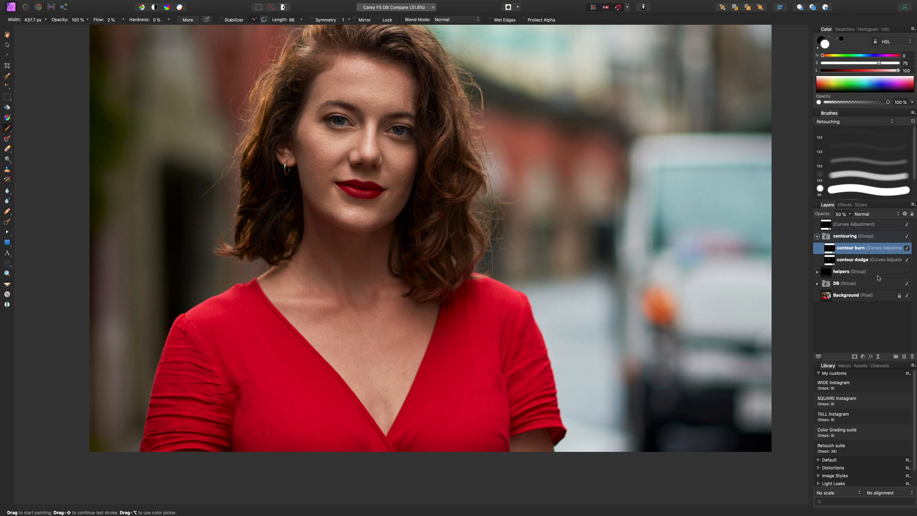
Target the contour dodge layer again and brush highlights along the neck with a brush about 165 px wide.
{"action": "left_click", "coordinate": [862, 262]}
{"action": "key", "text": "bracketleft"}
{"action": "key", "text": "bracketleft"}
{"action": "key", "text": "bracketleft"}
{"action": "key", "text": "bracketleft"}
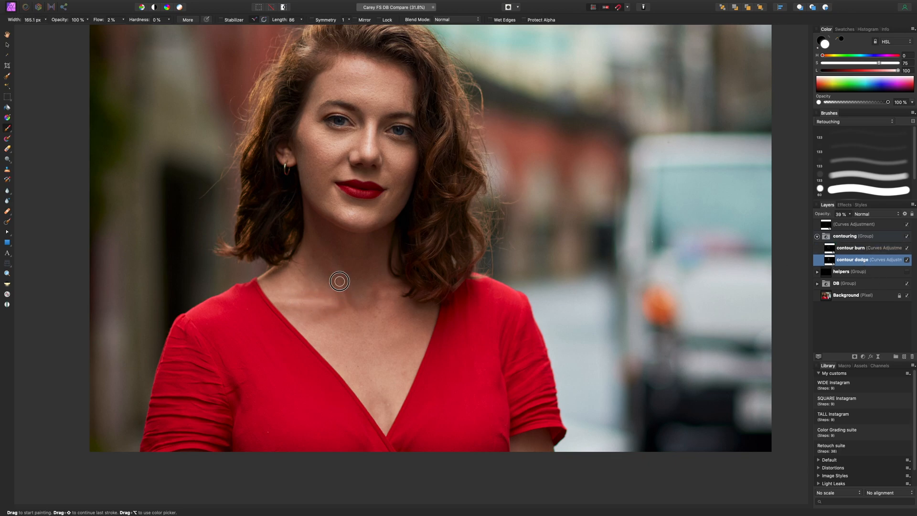
{"action": "left_click_drag", "start_coordinate": [347, 296], "coordinate": [314, 226]}
Refine the dodge highlights on the chest and around the neckline up close, varying the brush size, and return to the whole portrait.
{"action": "key", "text": "bracketright"}
{"action": "key", "text": "bracketright"}
{"action": "scroll", "coordinate": [536, 352], "scroll_direction": "up", "scroll_amount": 3}
{"action": "scroll", "coordinate": [503, 325], "scroll_direction": "down", "scroll_amount": 5}
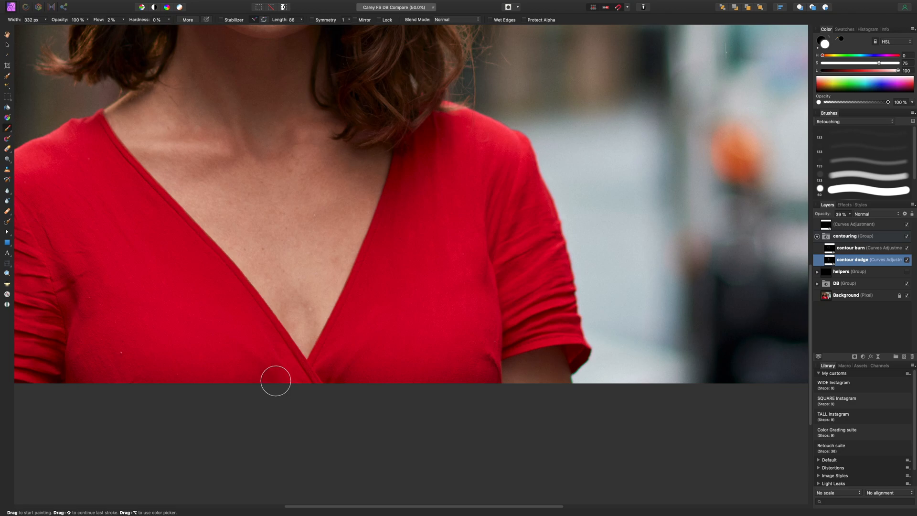
{"action": "key", "text": "bracketleft"}
{"action": "key", "text": "bracketleft"}
{"action": "key", "text": "bracketleft"}
{"action": "key", "text": "bracketleft"}
{"action": "key", "text": "bracketleft"}
{"action": "key", "text": "bracketleft"}
{"action": "key", "text": "bracketright"}
{"action": "key", "text": "bracketright"}
{"action": "key", "text": "bracketright"}
{"action": "key", "text": "bracketright"}
{"action": "key", "text": "bracketright"}
{"action": "key", "text": "bracketleft"}
{"action": "key", "text": "bracketleft"}
{"action": "key", "text": "bracketleft"}
{"action": "key", "text": "bracketleft"}
{"action": "key", "text": "super+minus"}
{"action": "key", "text": "super+0"}
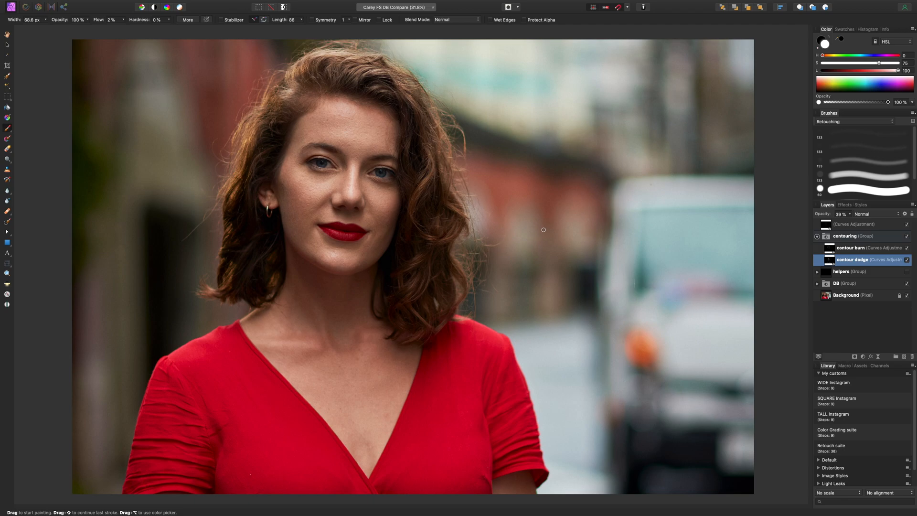
Delete every layer above Background and build a fresh retouching layer setup with the Retouch suite macro.
{"action": "left_click", "coordinate": [871, 224]}
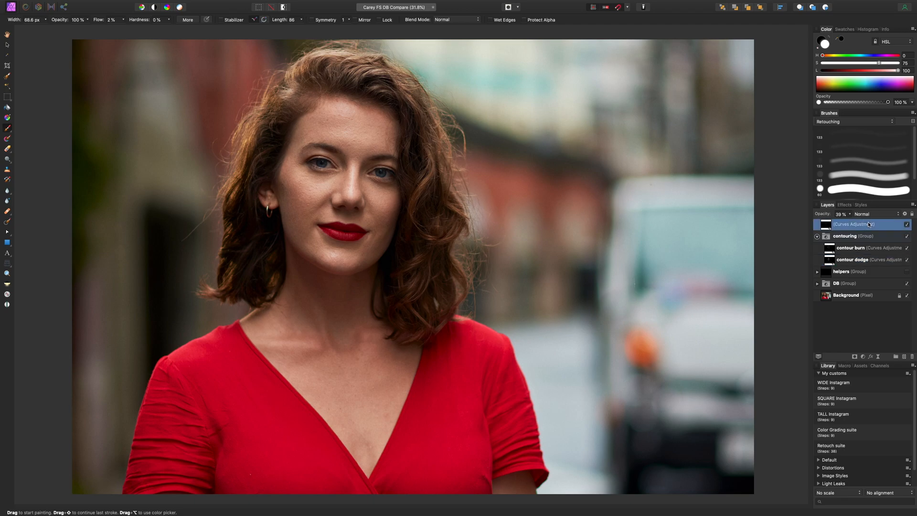
{"action": "left_click", "coordinate": [868, 283], "text": "shift"}
{"action": "key", "text": "Delete"}
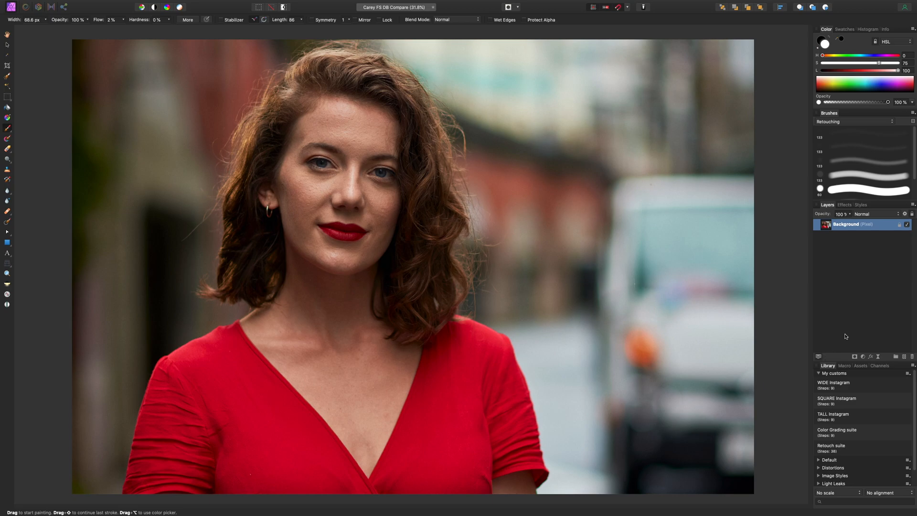
{"action": "left_click", "coordinate": [838, 449]}
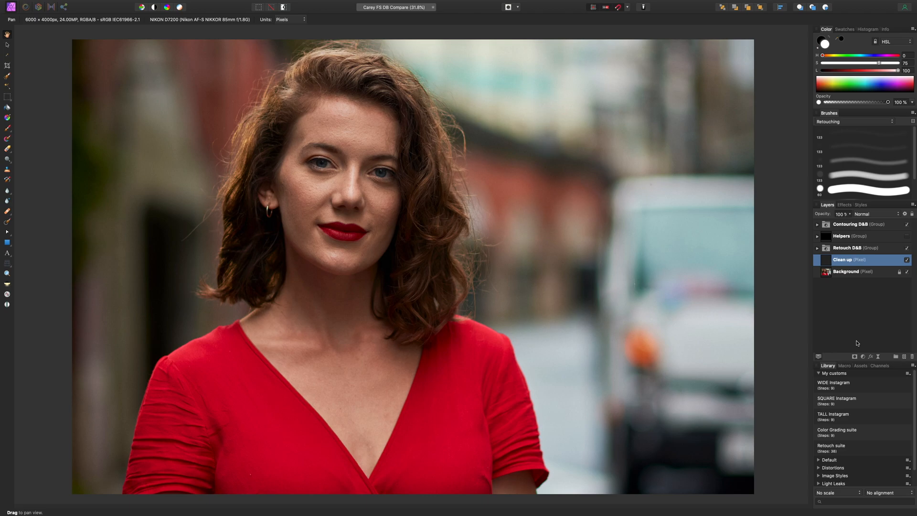
Examine the layers inside the Retouch D&B, Helpers and Contouring D&B groups, toggling the Helpers group, and collapse all three groups.
{"action": "left_click", "coordinate": [817, 248]}
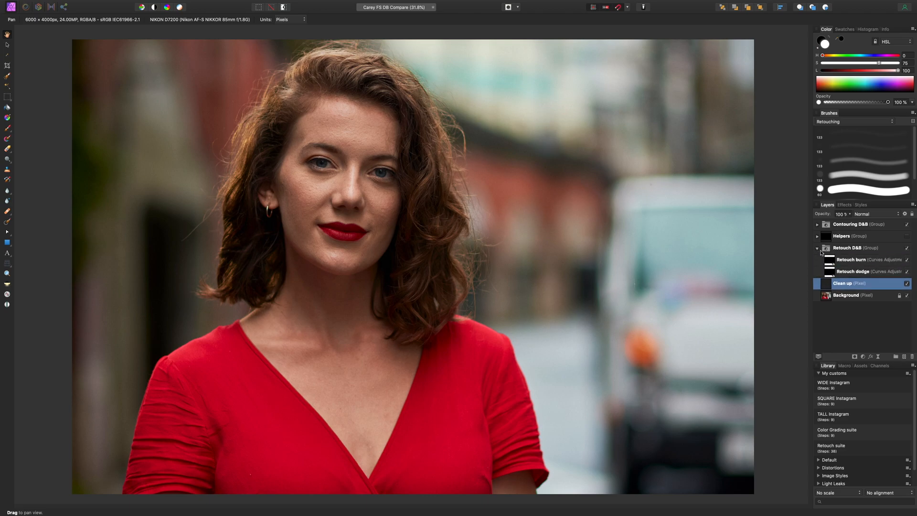
{"action": "left_click", "coordinate": [818, 237]}
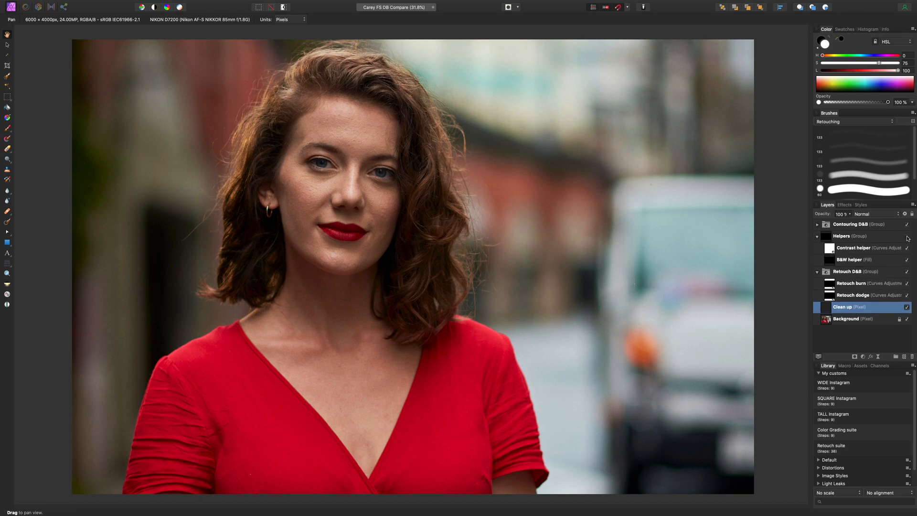
{"action": "left_click", "coordinate": [907, 237]}
{"action": "left_click", "coordinate": [908, 236]}
{"action": "left_click", "coordinate": [818, 225]}
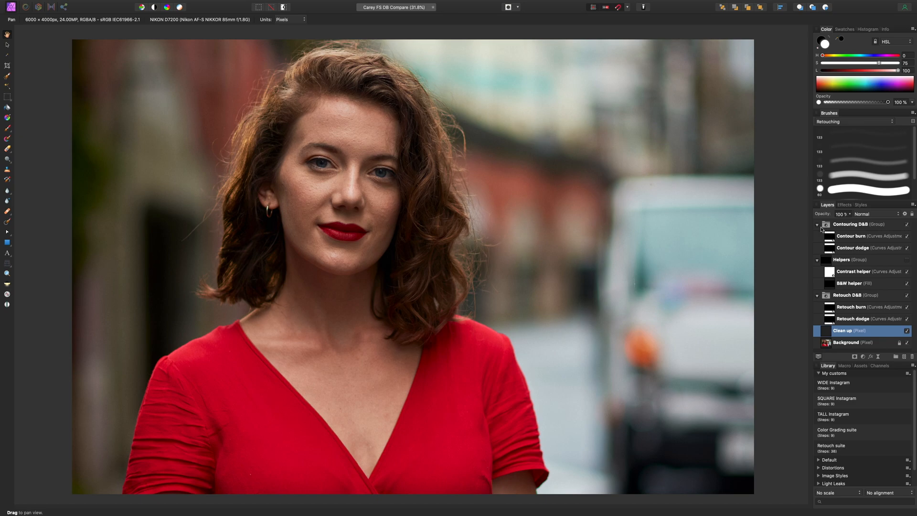
{"action": "left_click", "coordinate": [817, 225]}
{"action": "left_click", "coordinate": [817, 237]}
{"action": "left_click", "coordinate": [817, 249]}
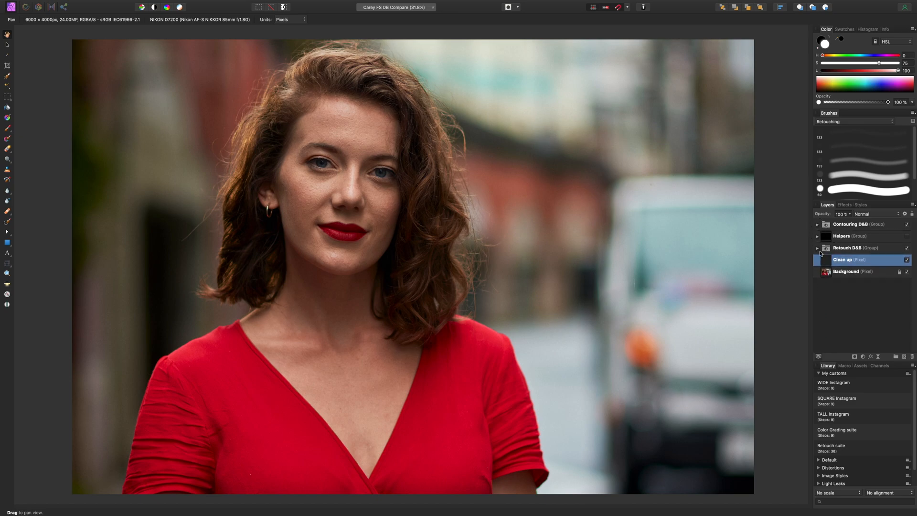